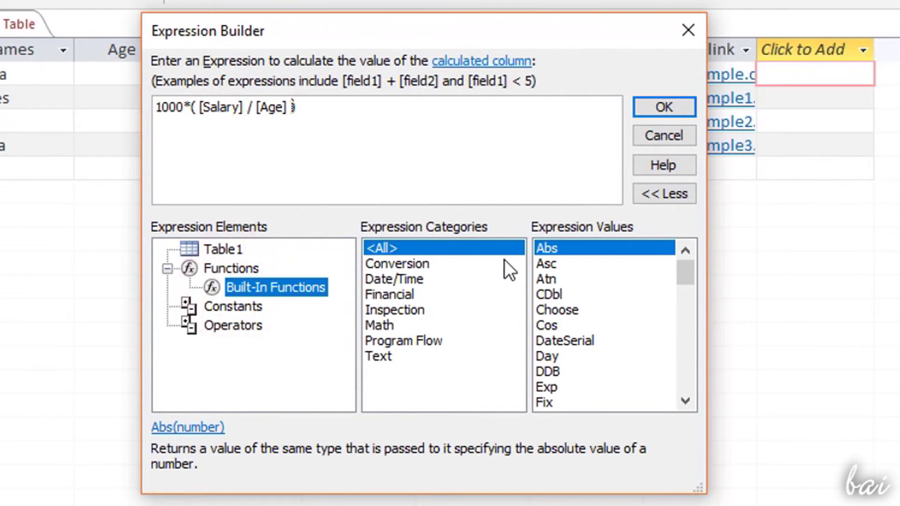
Step: Browse the built-in function categories from Conversion through Math and place the cursor at the start of the expression
left_click(400, 264)
left_click(396, 279)
left_click(395, 294)
left_click(396, 311)
left_click(387, 328)
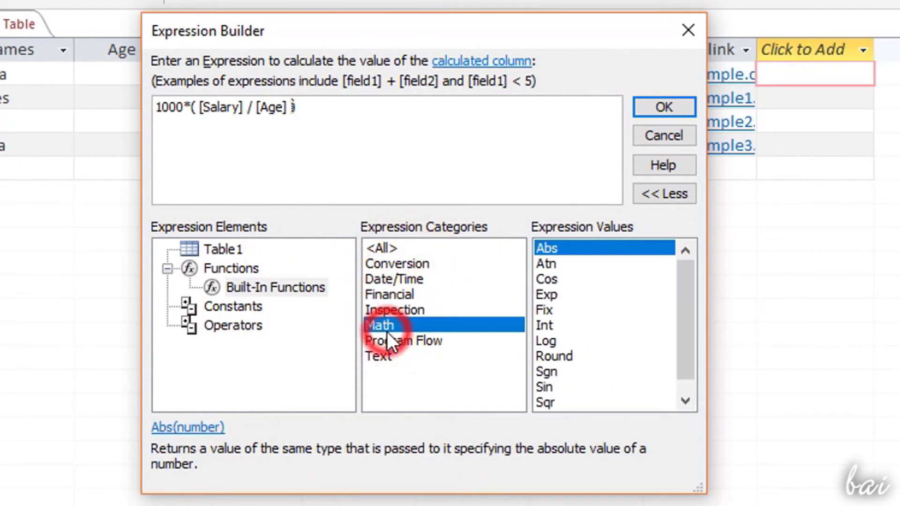
left_click(157, 108)
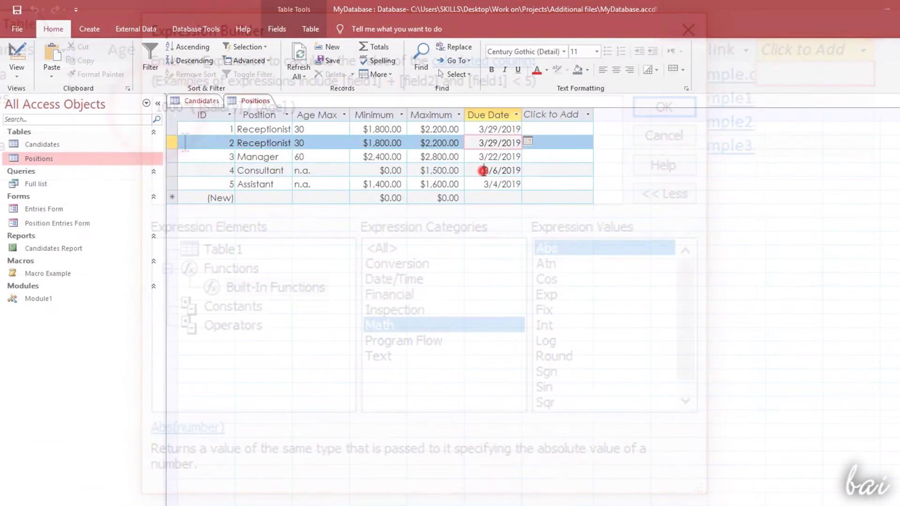
Step: Look over the Positions table by visiting the Consultant record's due date and minimum values and the Manager entry
left_click(484, 170)
left_click(365, 171)
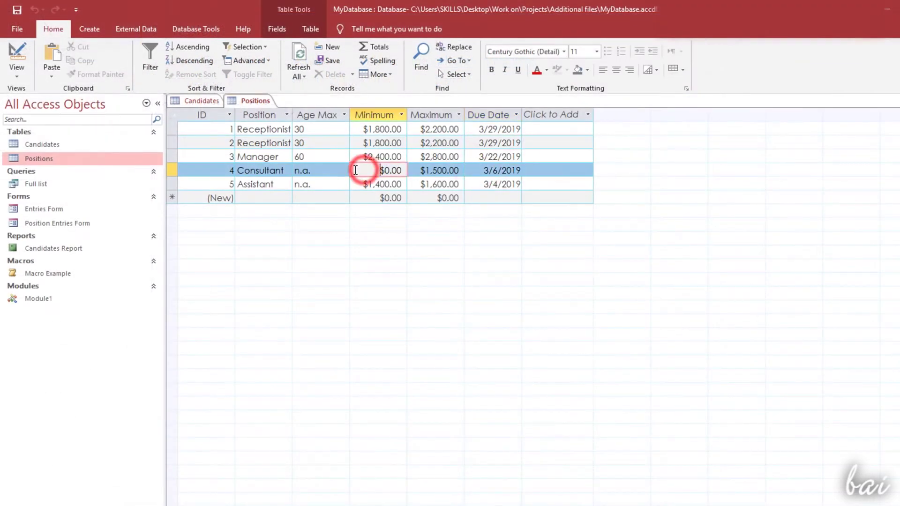
left_click(262, 157)
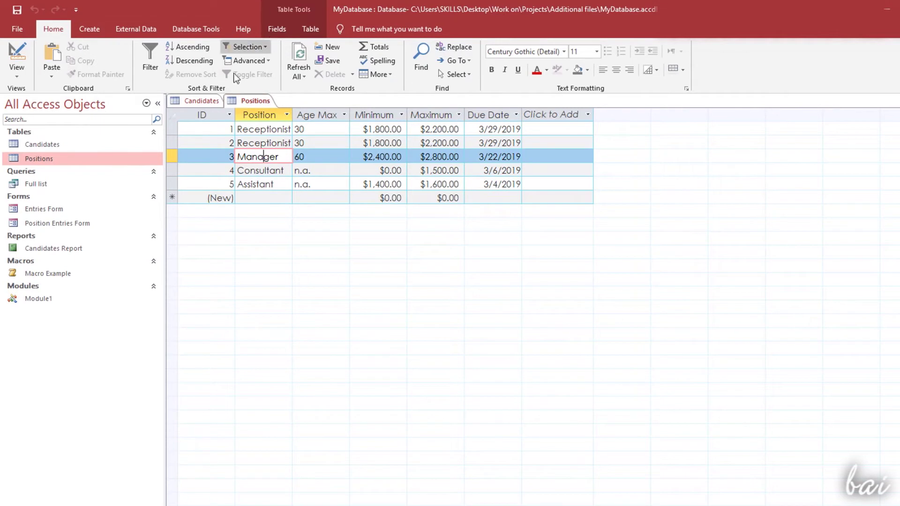
Step: Open the Full list query and look through its records
double_click(53, 183)
key("Down")
key("Down")
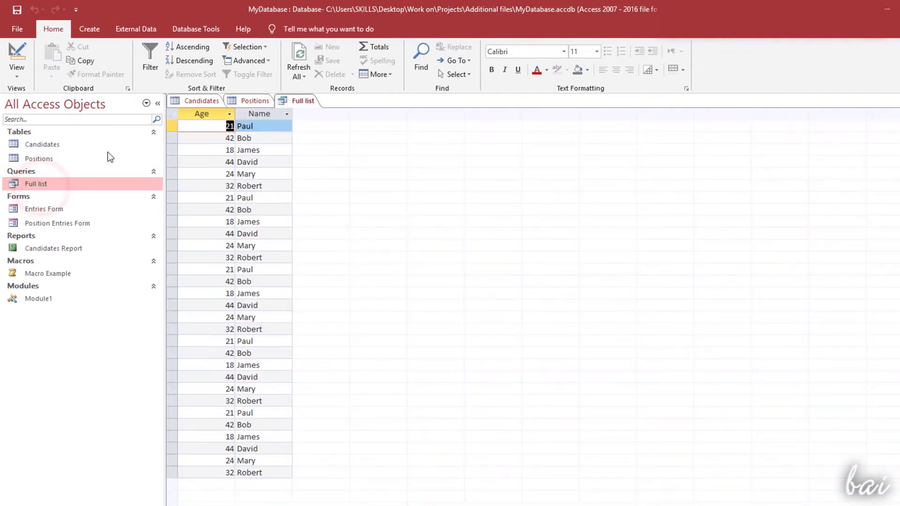
Step: Open the Entries Form and review its Age, Name, Exam Mark and CV fields
double_click(66, 206)
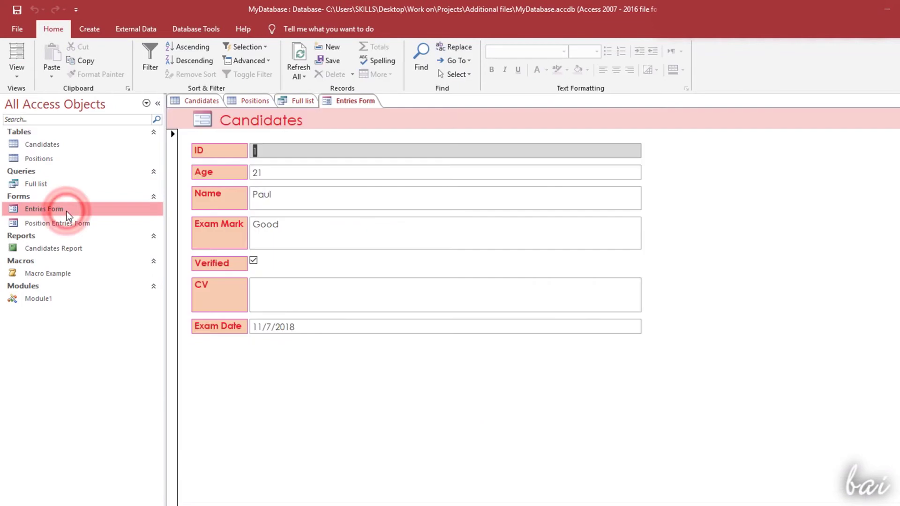
left_click(288, 172)
left_click(291, 201)
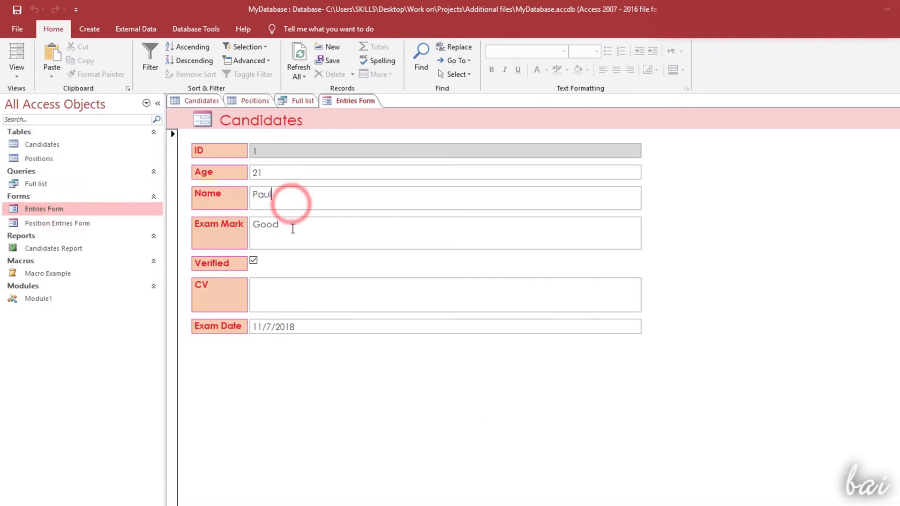
left_click(291, 227)
left_click(309, 295)
left_click(294, 175)
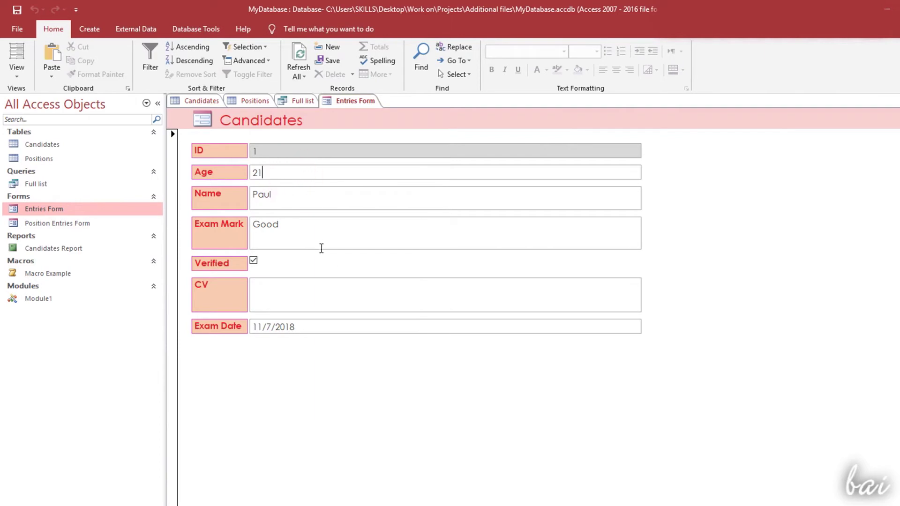
Step: Open the Position Entries Form and review its Position, Age Max, Minimum Salary and Maximum Salary fields
double_click(91, 221)
left_click(323, 176)
left_click(316, 207)
left_click(331, 243)
left_click(332, 271)
left_click(330, 217)
left_click(345, 186)
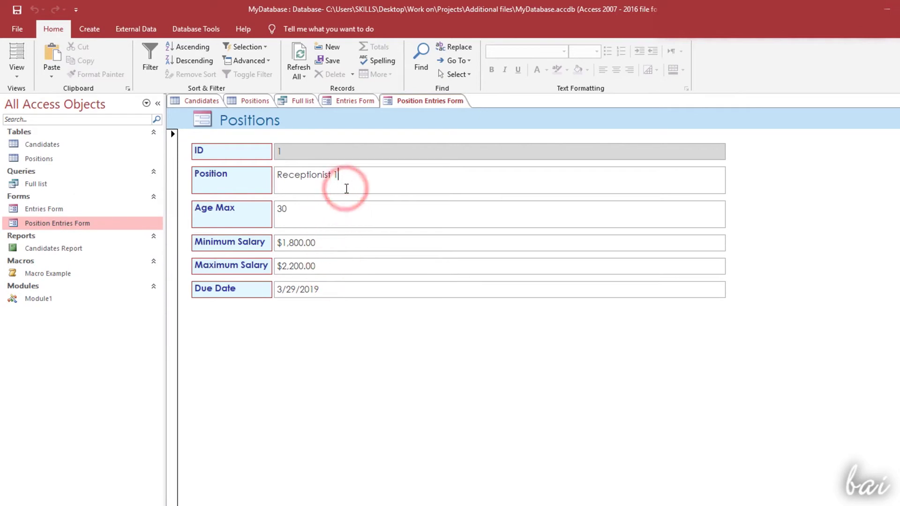
Step: Open the Candidates Report and examine the Age, Name and Mark values of several candidates
left_click(71, 261)
double_click(74, 246)
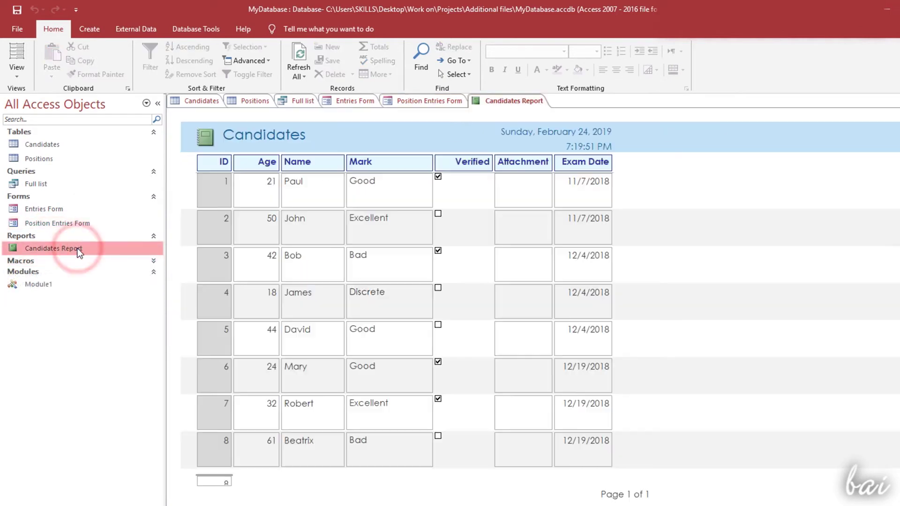
left_click(258, 183)
left_click(315, 185)
left_click(372, 220)
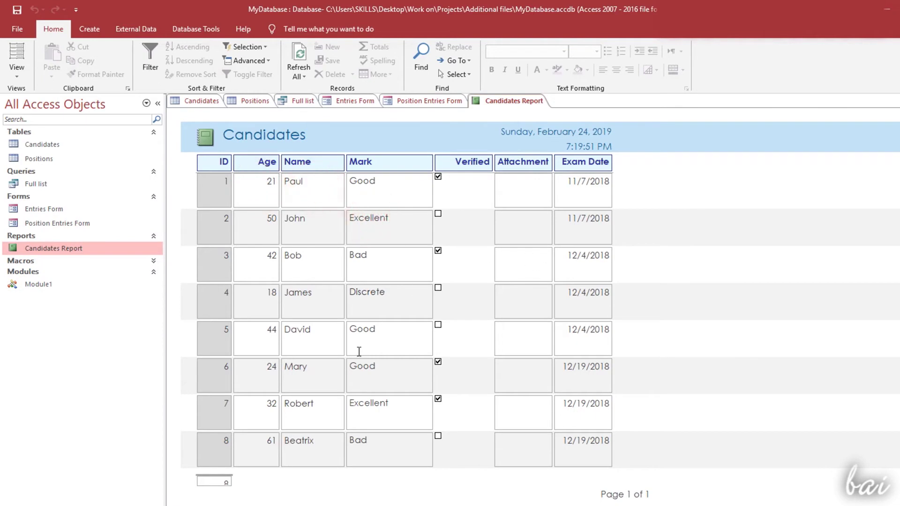
mouse_move(557, 505)
left_mouse_down()
mouse_move(619, 505)
mouse_move(557, 505)
left_mouse_up()
left_click(312, 304)
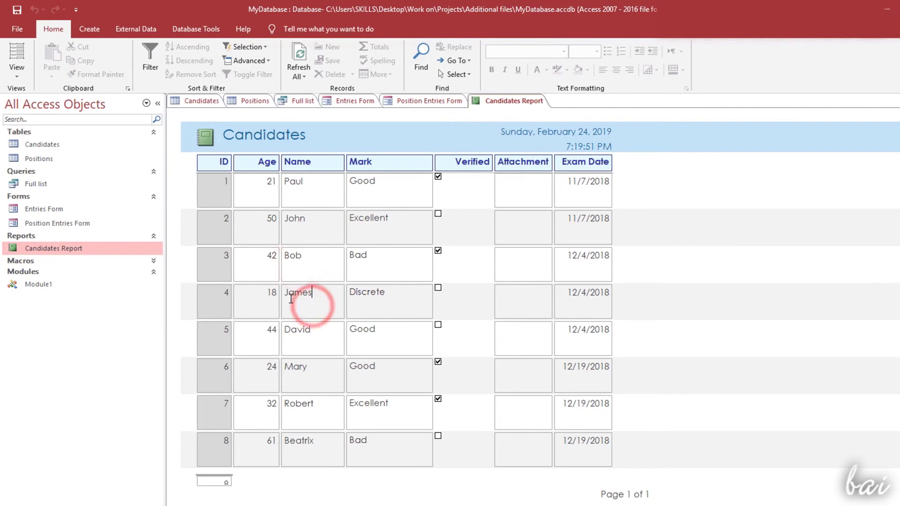
left_click(155, 261)
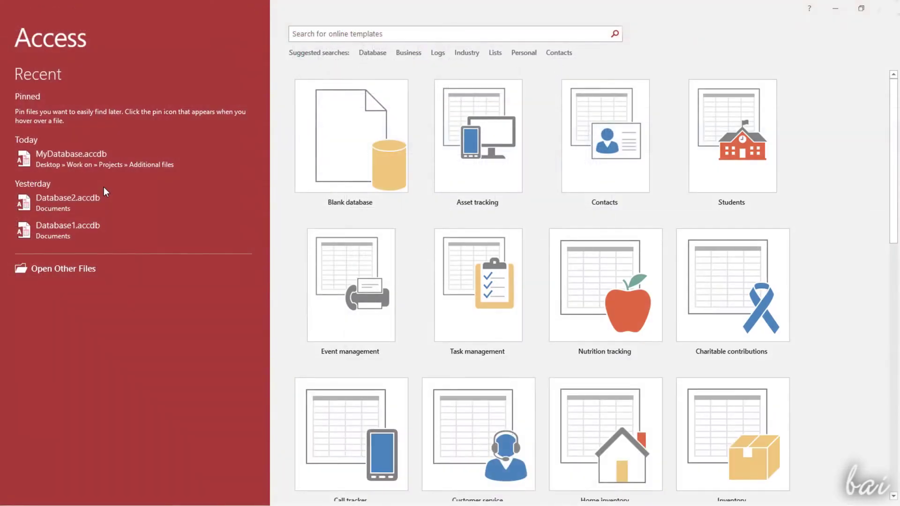
Step: Create a blank database named Database1.accdb in the Documents folder, replacing the existing file of that name
left_click(104, 189)
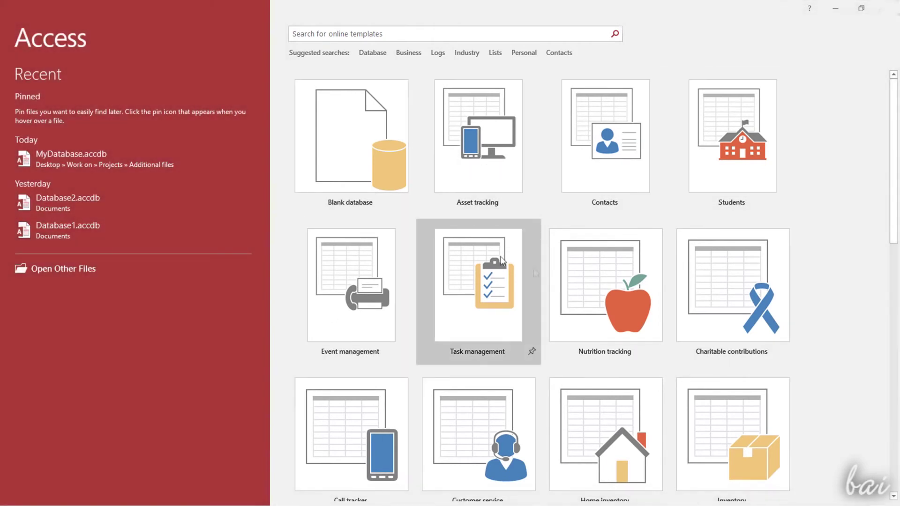
left_click(356, 140)
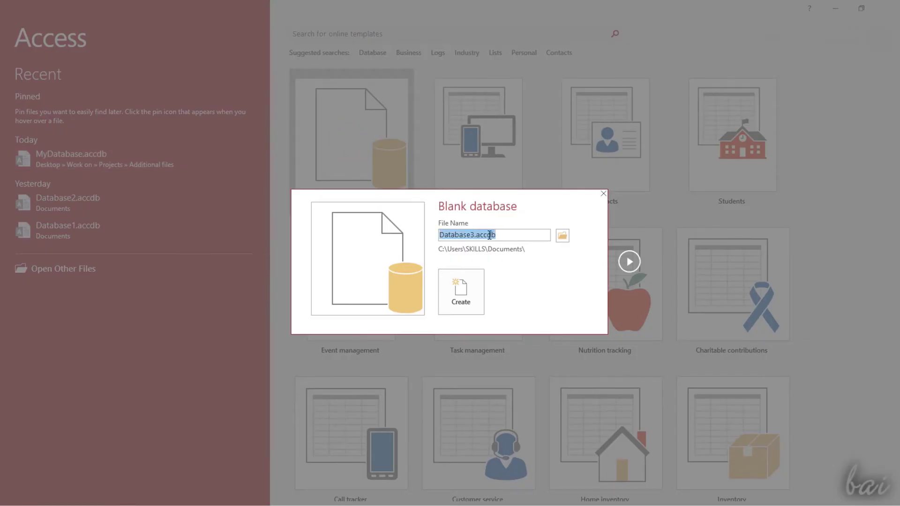
left_click(475, 237)
key("BackSpace")
type("1")
left_click(474, 295)
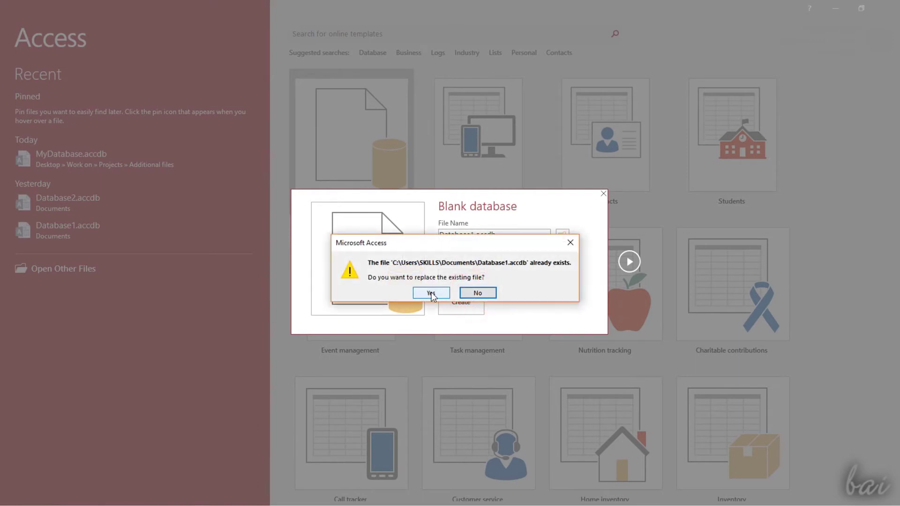
left_click(431, 293)
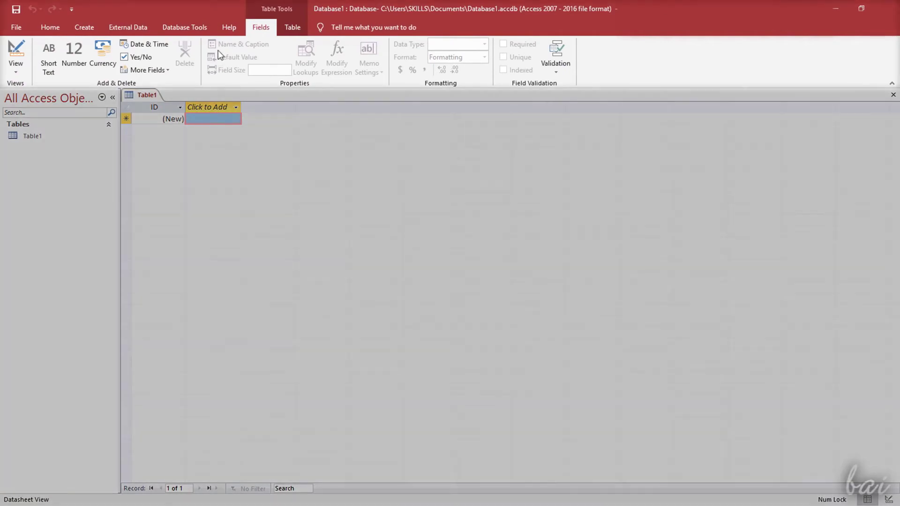
Step: Review the Home, Create, External Data, Database Tools and Help command sets, and widen the list of database objects
left_click(50, 27)
left_click(89, 28)
left_click(136, 27)
left_click(184, 27)
left_click(228, 27)
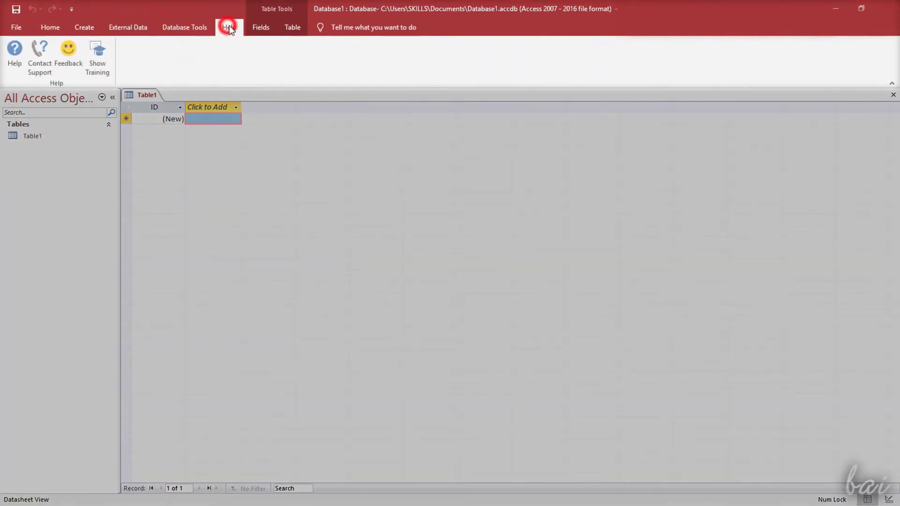
left_click(50, 27)
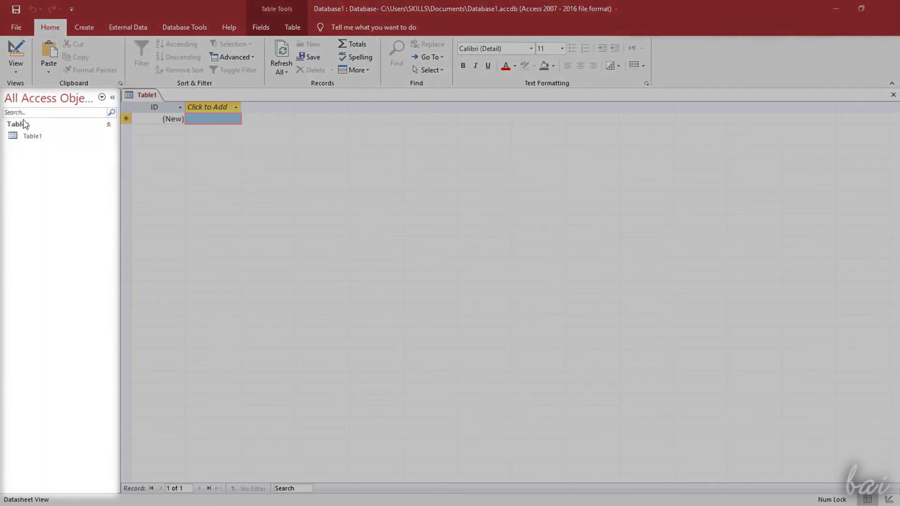
left_click_drag(118, 154, 164, 135)
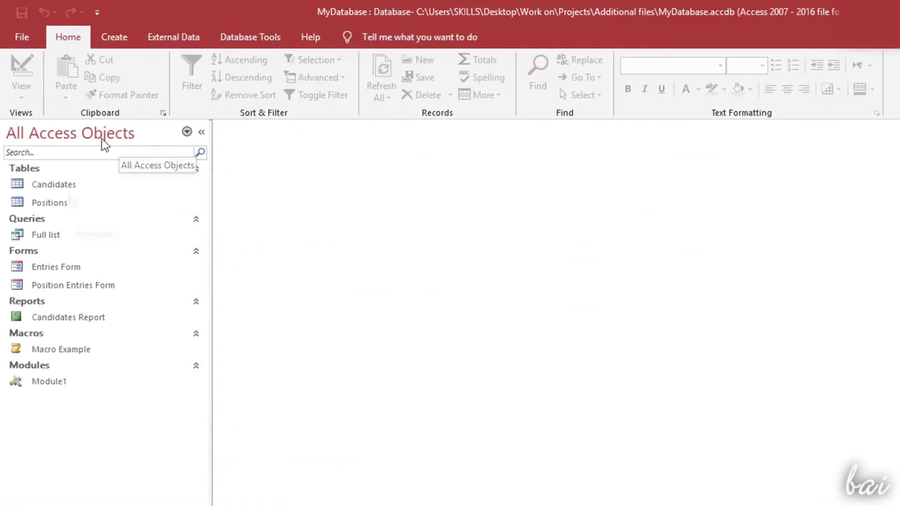
Step: Open the Candidates table, the Full list query, the Entries Form and the Candidates Report of MyDatabase for viewing
left_click(67, 184)
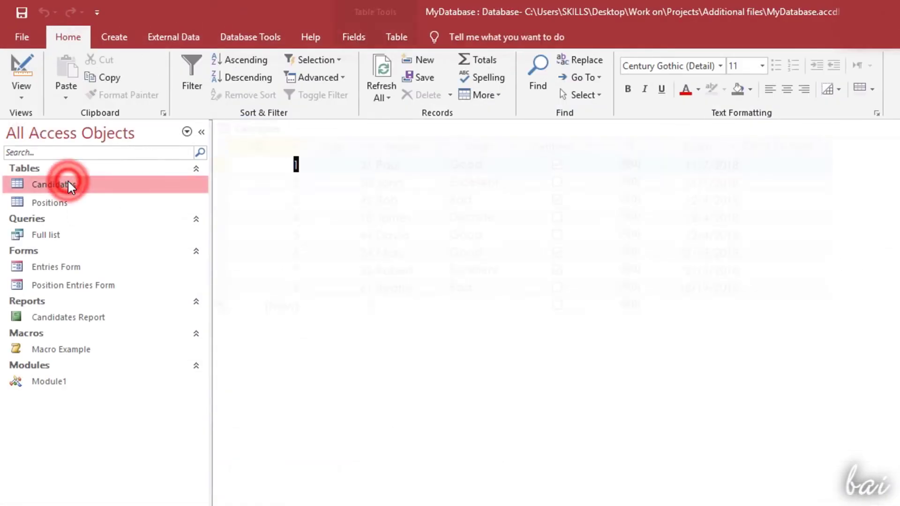
double_click(68, 183)
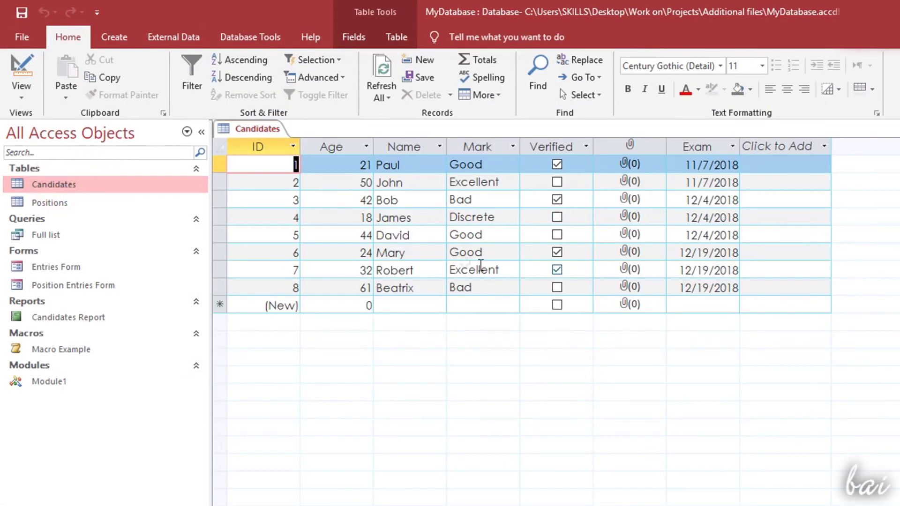
double_click(48, 234)
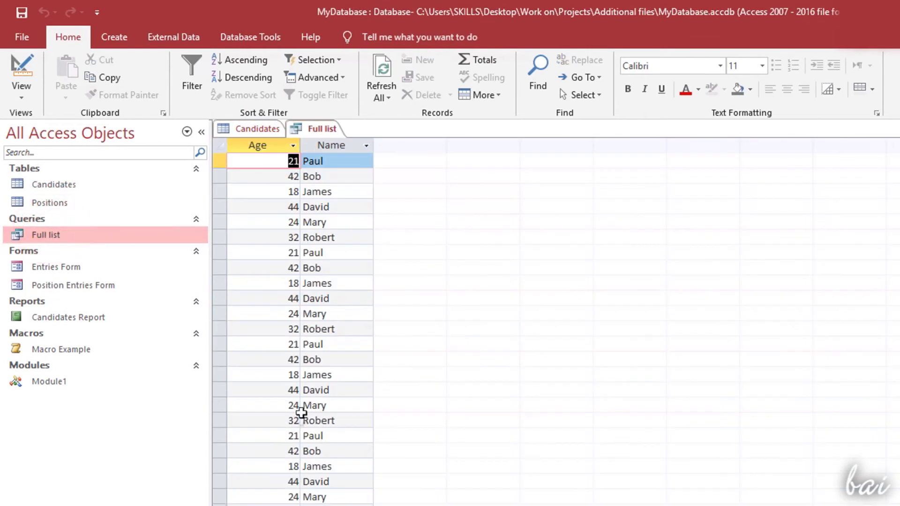
double_click(92, 264)
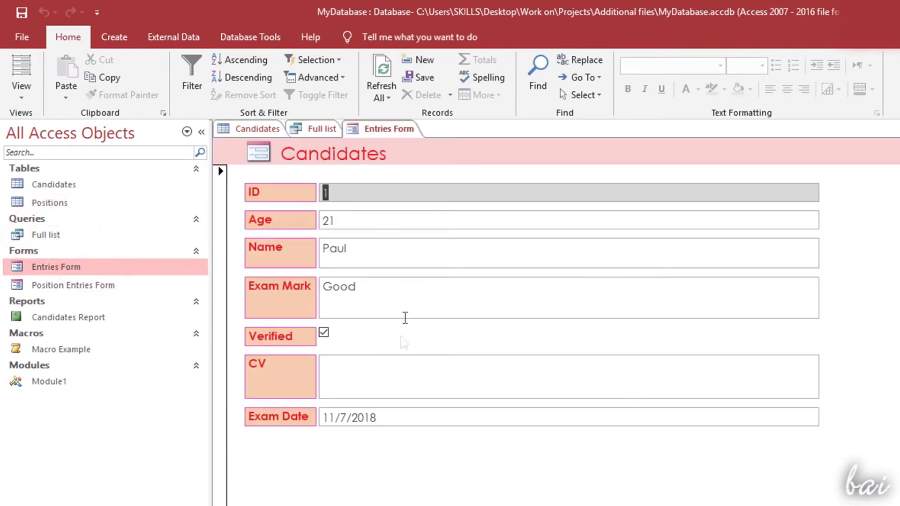
double_click(59, 317)
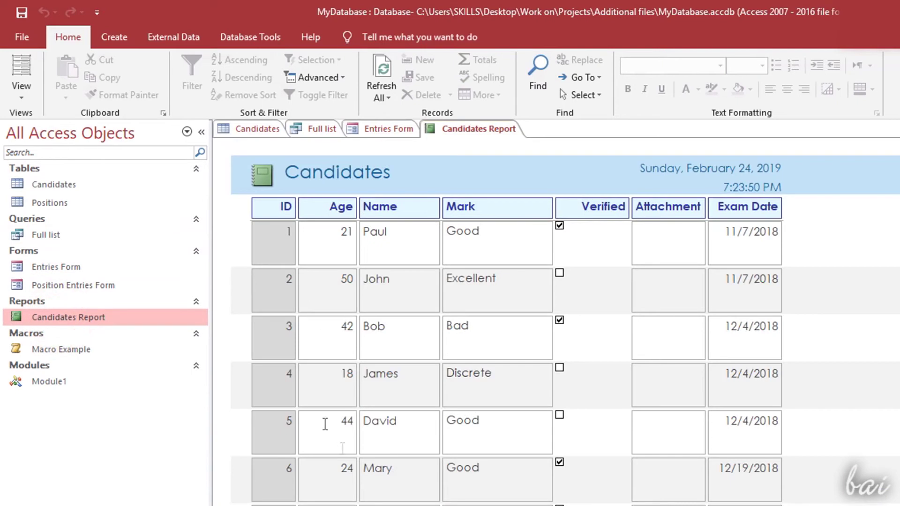
Step: Return to the Candidates table and select each field column in turn, from ID through Exam
left_click(251, 132)
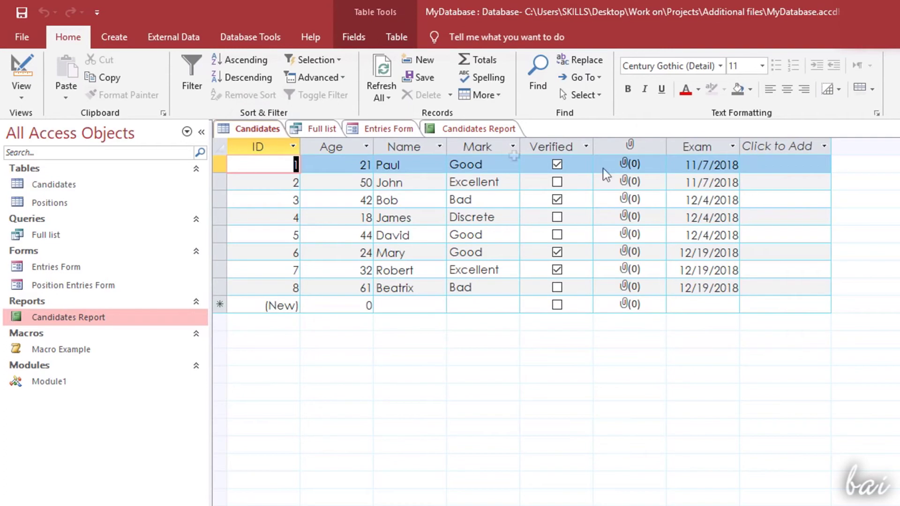
left_click(268, 148)
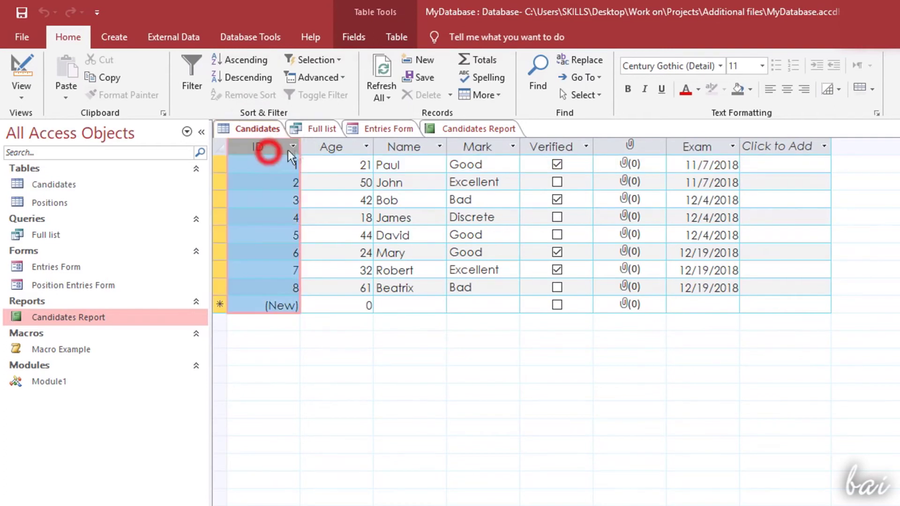
left_click(334, 148)
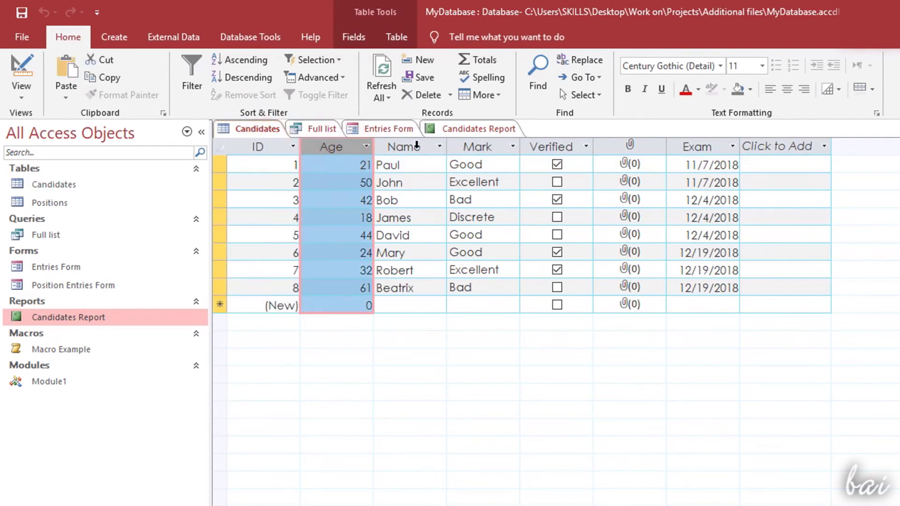
left_click(413, 146)
left_click(490, 146)
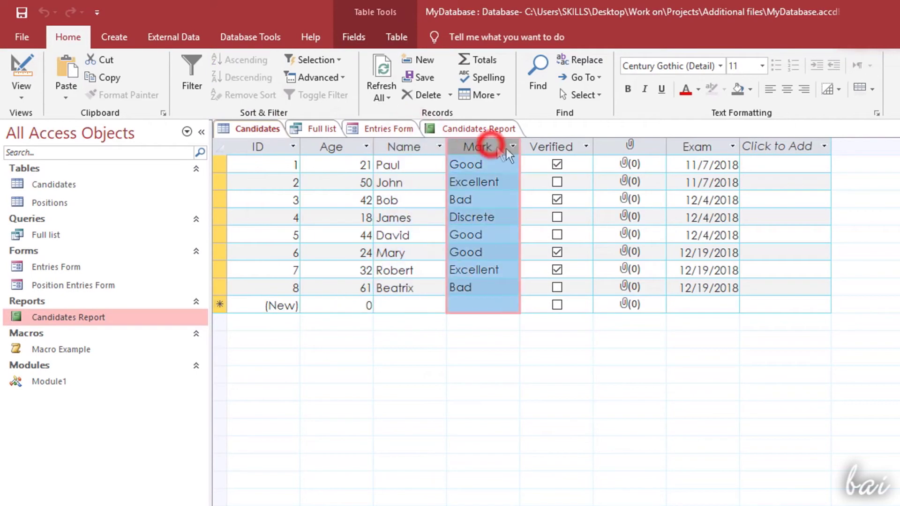
left_click(571, 147)
left_click(657, 144)
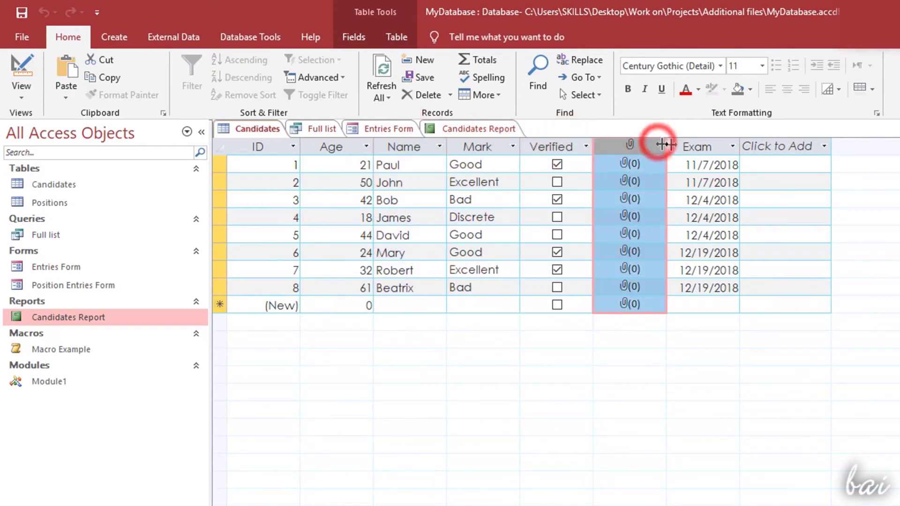
left_click(699, 146)
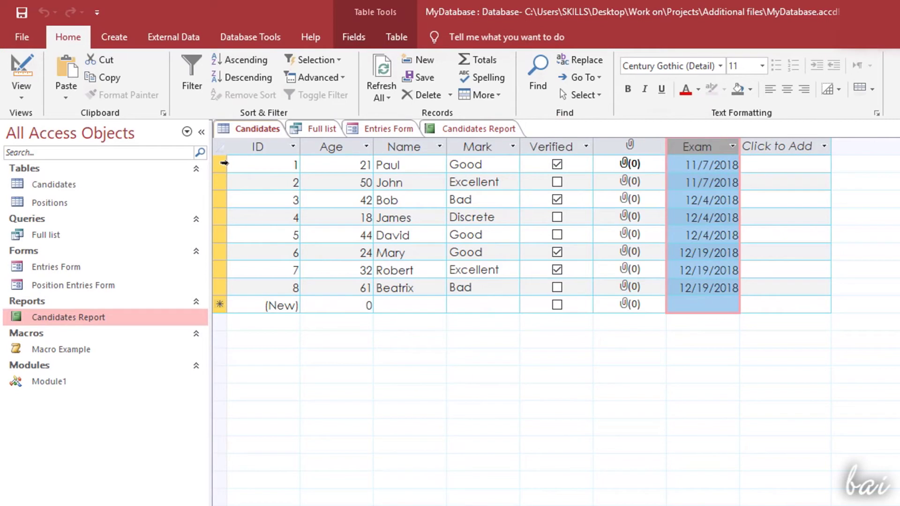
Step: Select the first five records of the Candidates table one after another
left_click(221, 164)
left_click(219, 183)
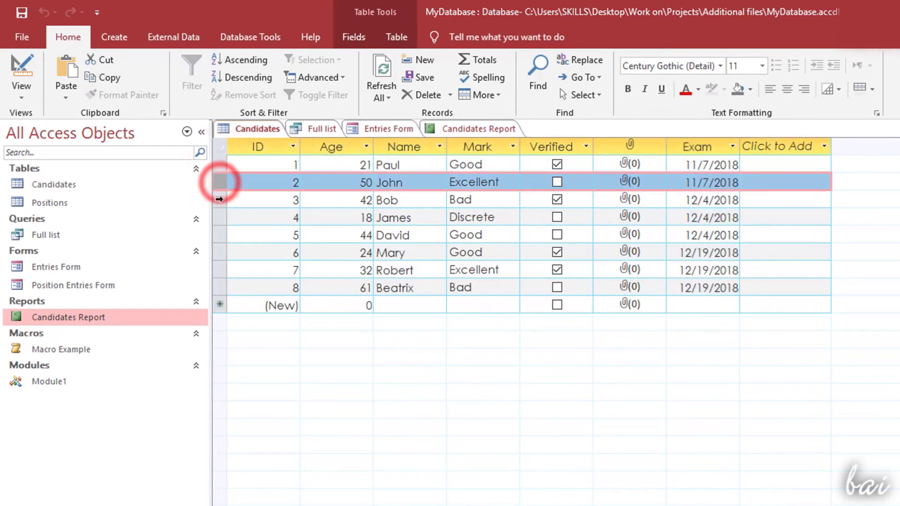
left_click(220, 200)
left_click(219, 218)
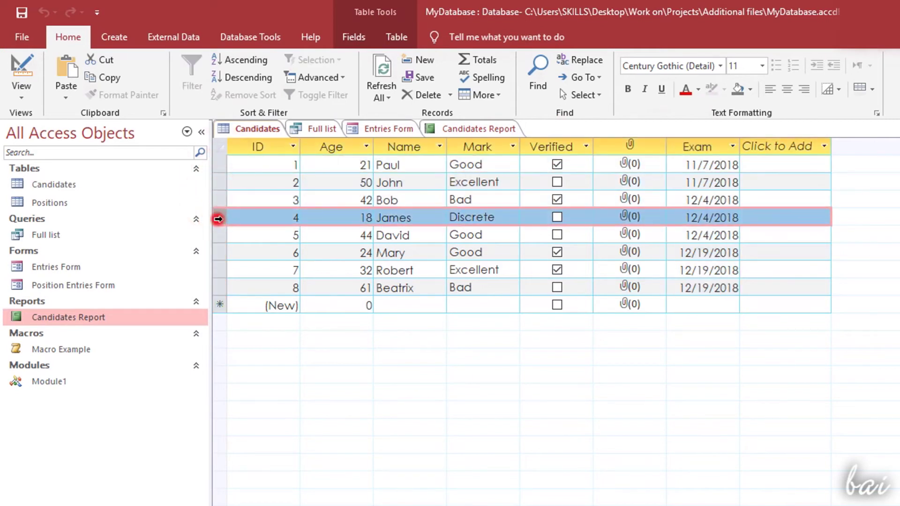
left_click(218, 235)
left_click(406, 211)
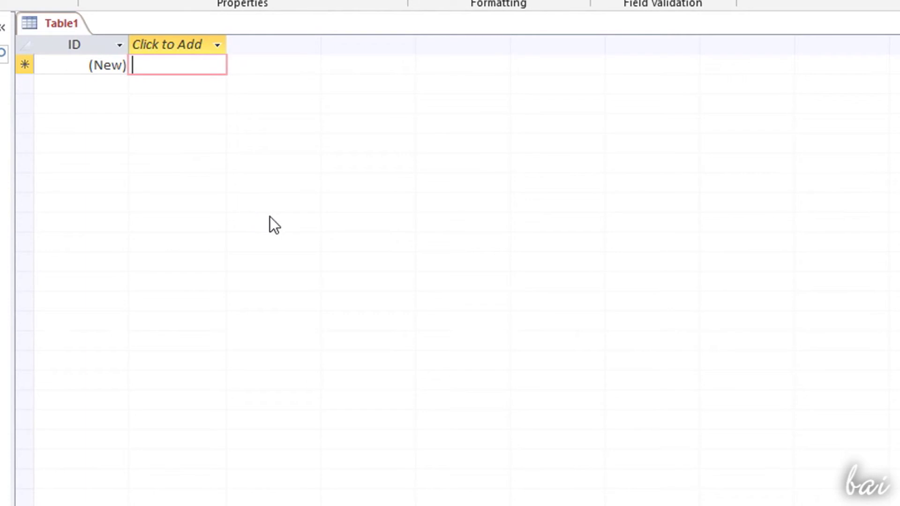
Step: Add a Short Text field named Names and a Number field named Age to Table1
left_click(203, 44)
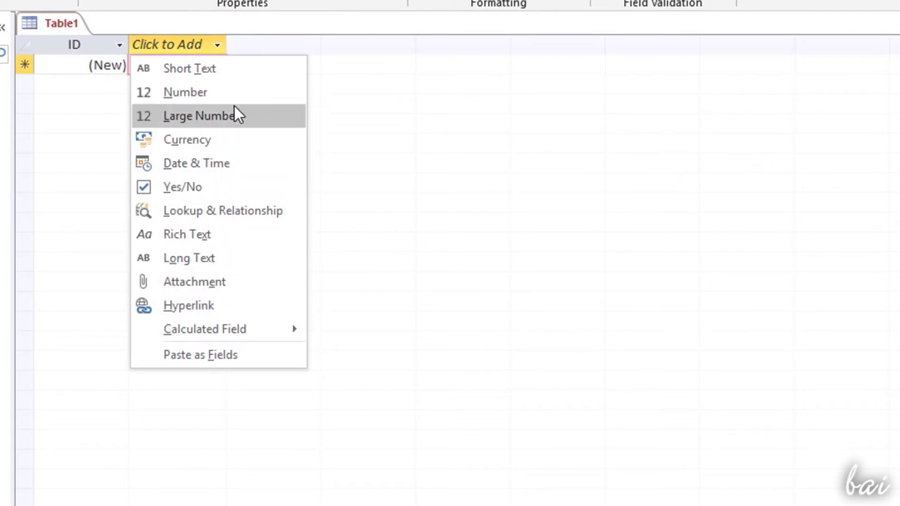
left_click(207, 69)
type("Names")
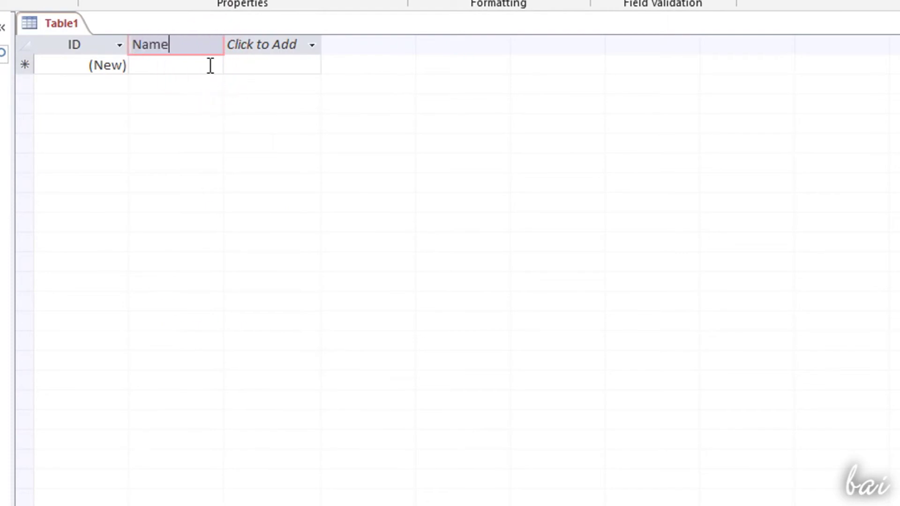
left_click(241, 68)
left_click(312, 45)
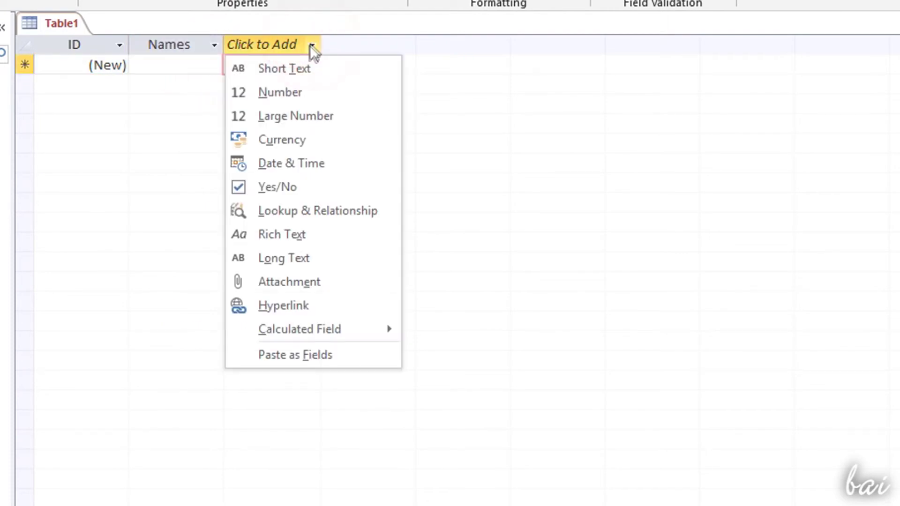
left_click(305, 93)
type("Age")
key("Return")
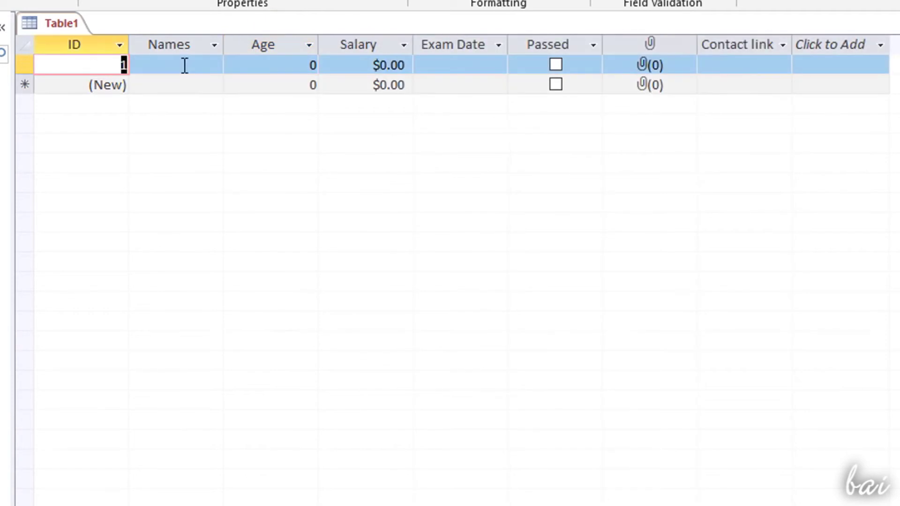
Step: Start the first record with the person's first name, age 33 and a salary of $1,600
left_click(186, 66)
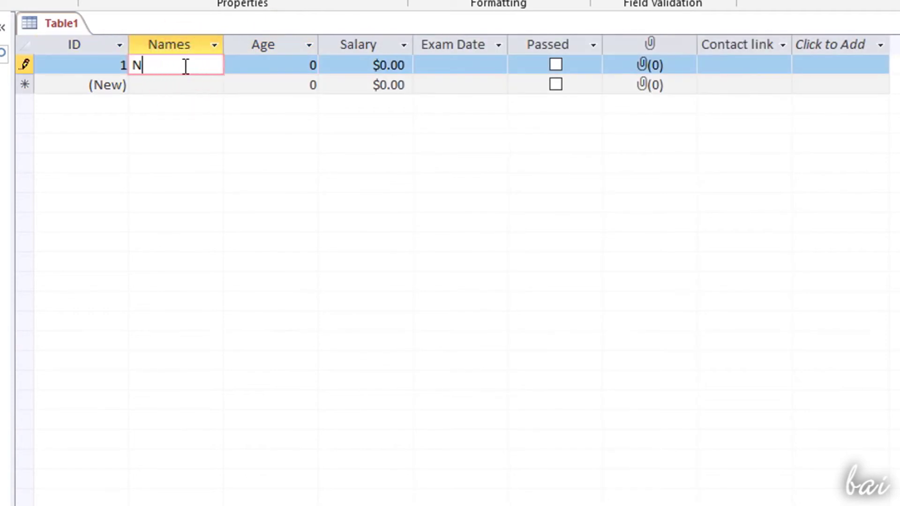
left_click(264, 63)
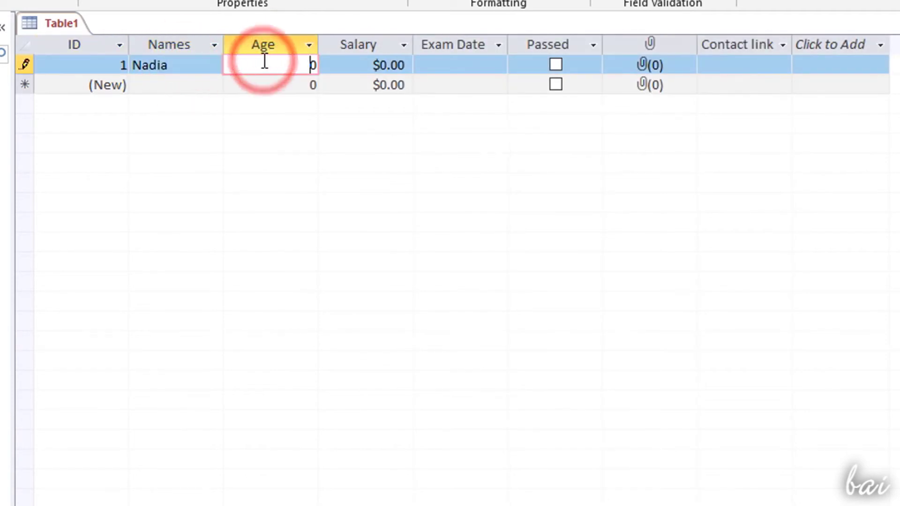
left_click(310, 66)
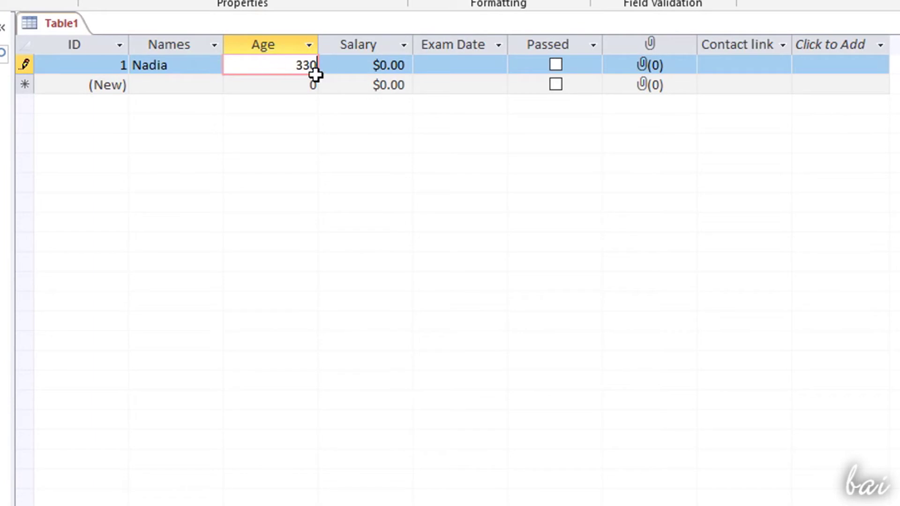
double_click(392, 69)
type("1,")
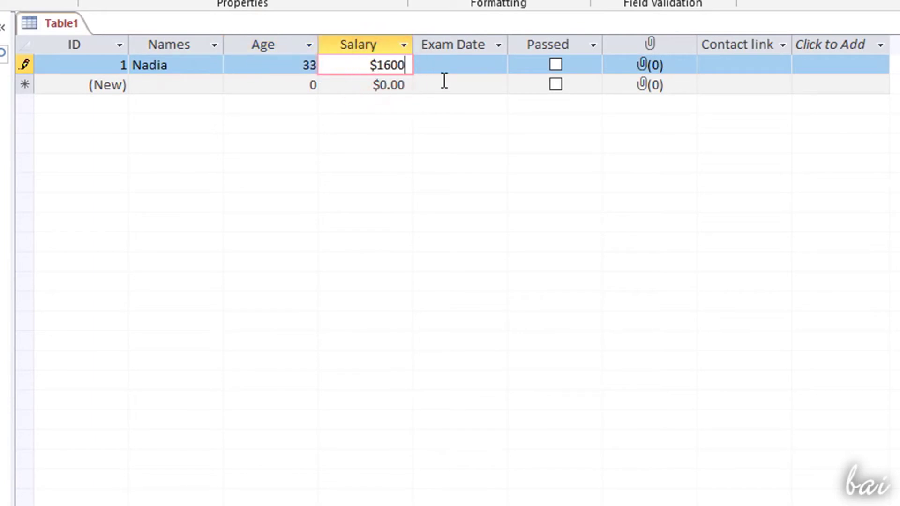
type("600")
Step: Set the first record's exam date to 2/8/2019 and mark it as passed
left_click(476, 67)
left_click(517, 62)
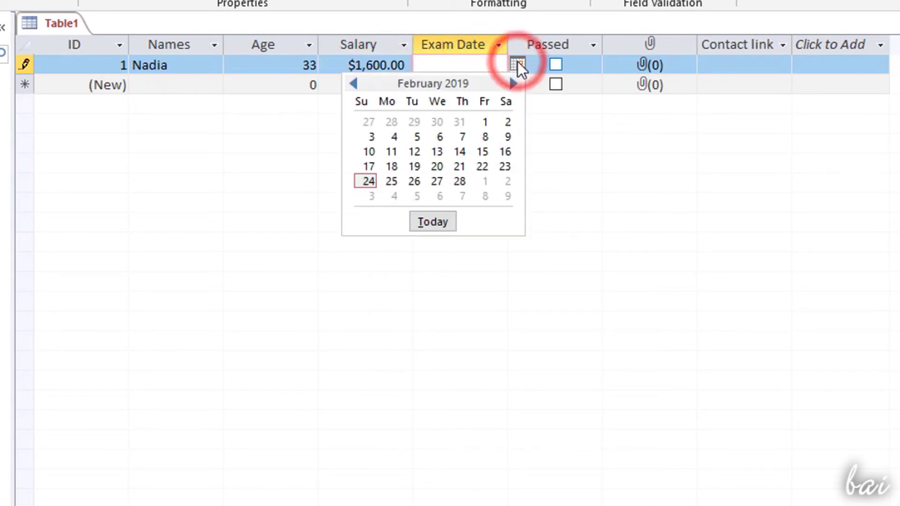
left_click(485, 137)
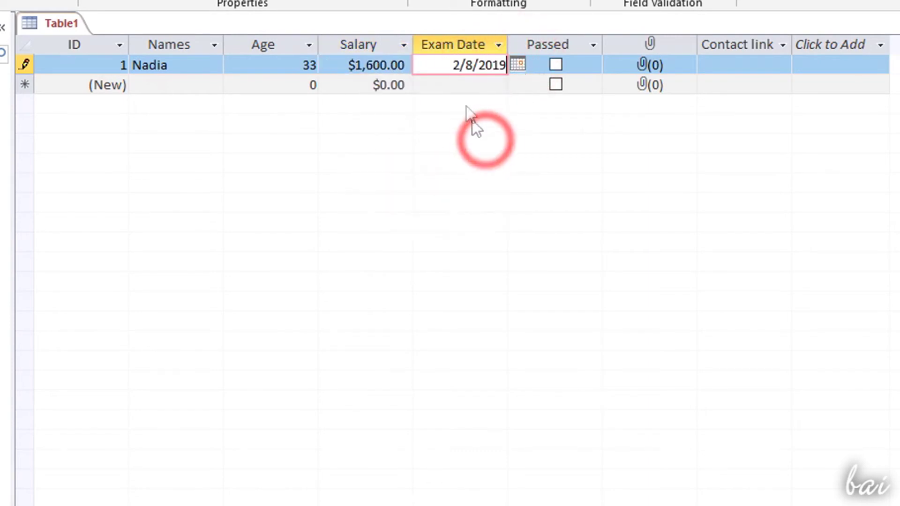
left_click(557, 64)
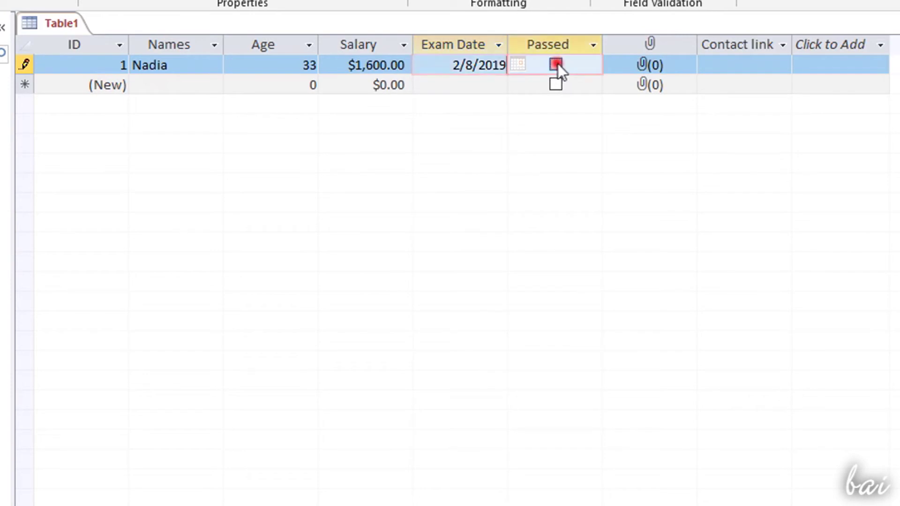
double_click(646, 64)
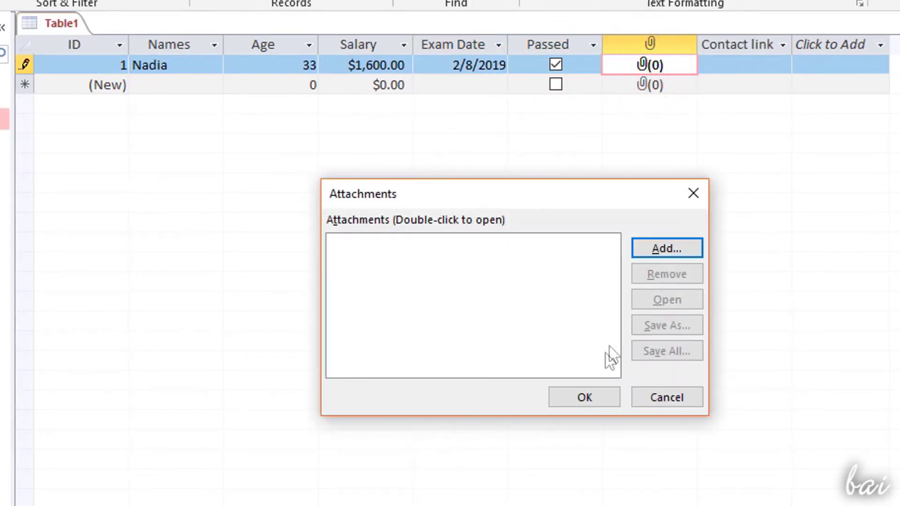
left_click(701, 188)
left_click(739, 74)
type("ww")
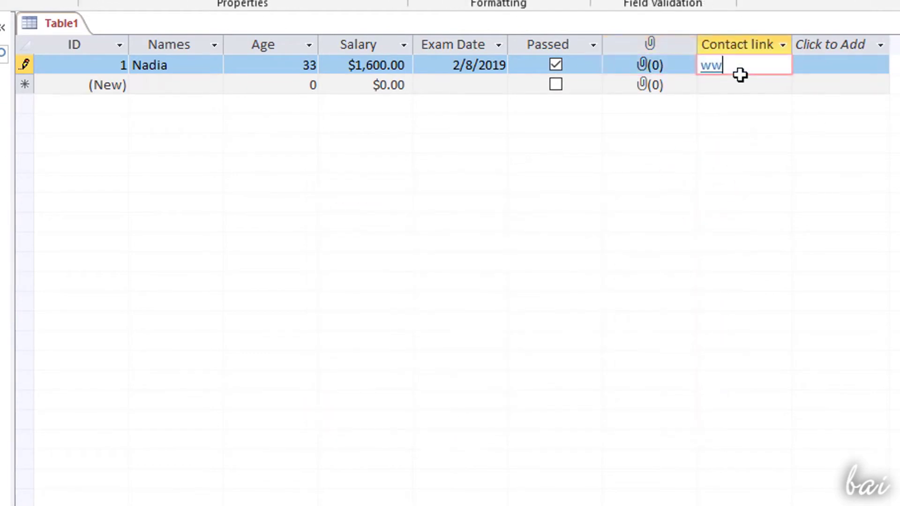
type("w.sample.c")
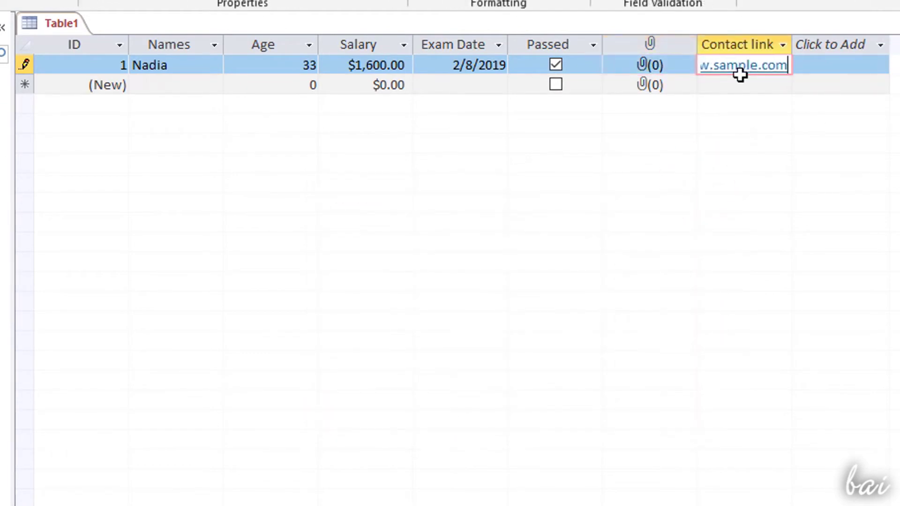
type("om")
left_click(742, 89)
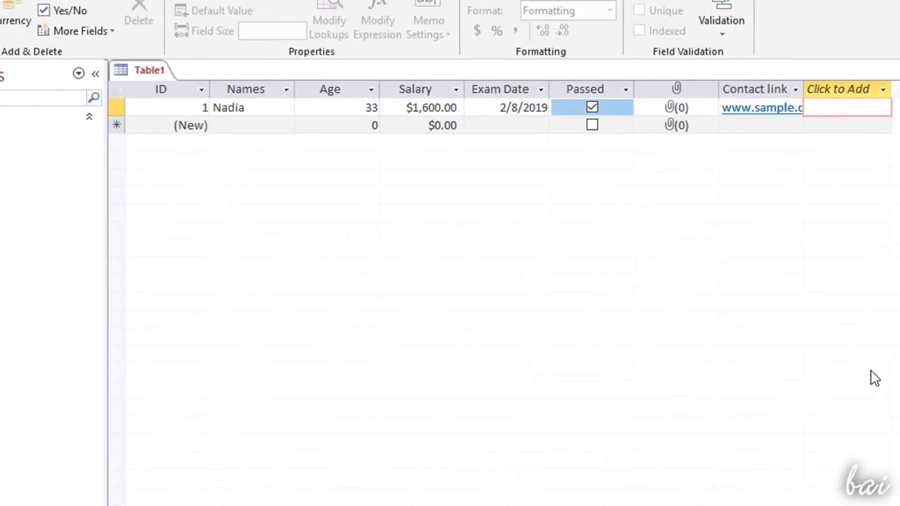
Step: Select the Contact link field and check its Data Type setting
left_click(762, 86)
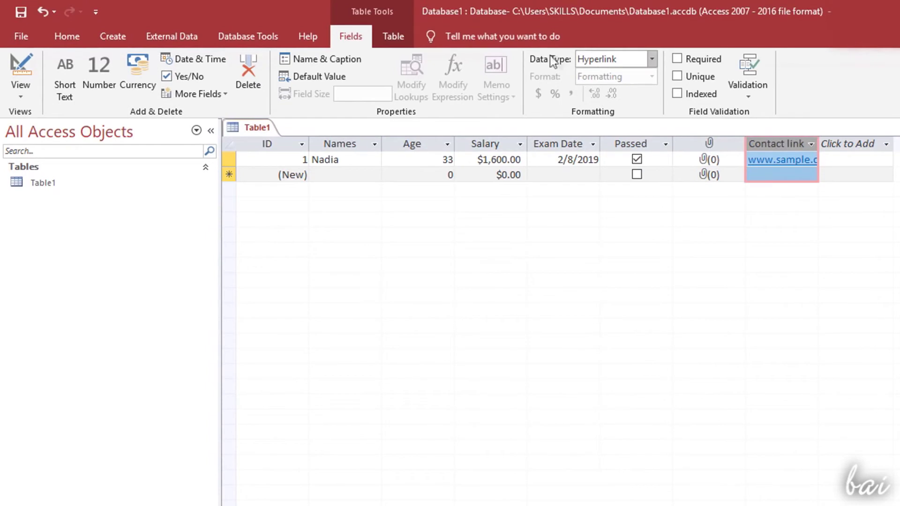
left_click(353, 38)
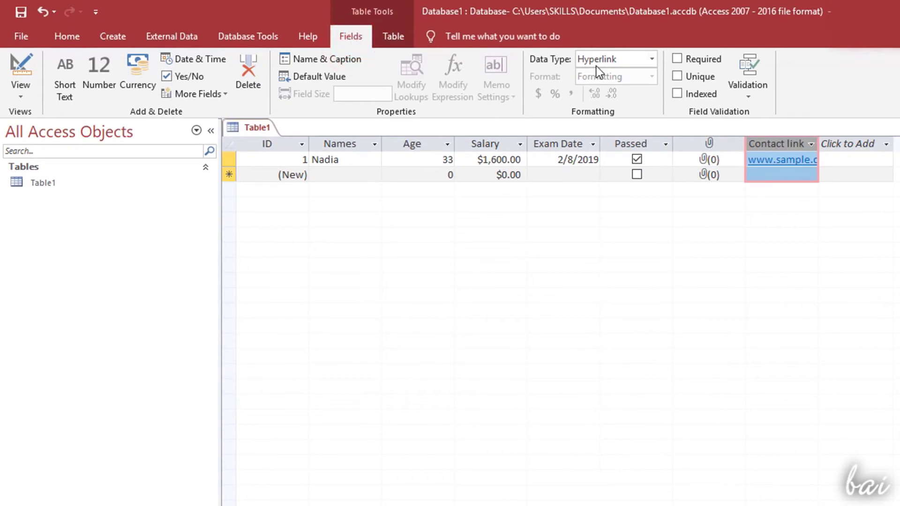
left_click(651, 60)
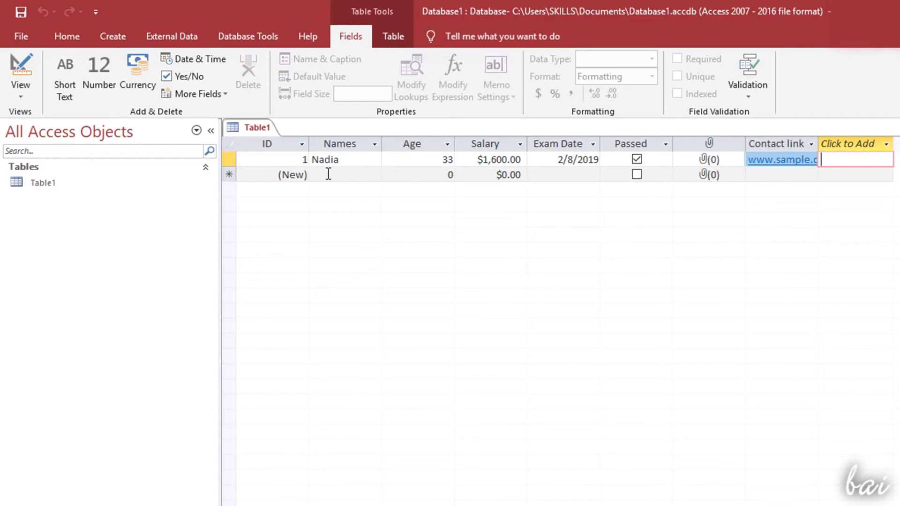
Step: Add a second record with the person's first name, age 41 and a salary of $1,850
left_click(329, 174)
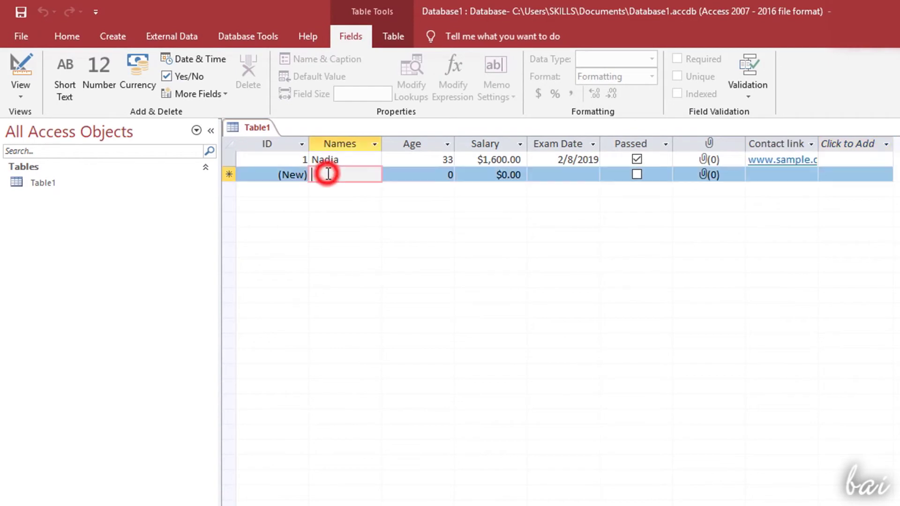
type("James")
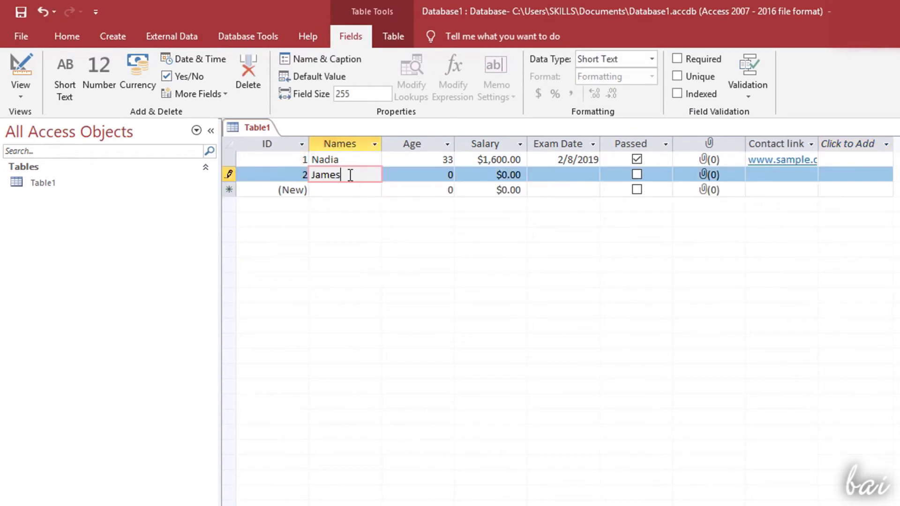
left_click(433, 179)
left_click_drag(447, 177, 531, 174)
left_click(490, 175)
type("1,85")
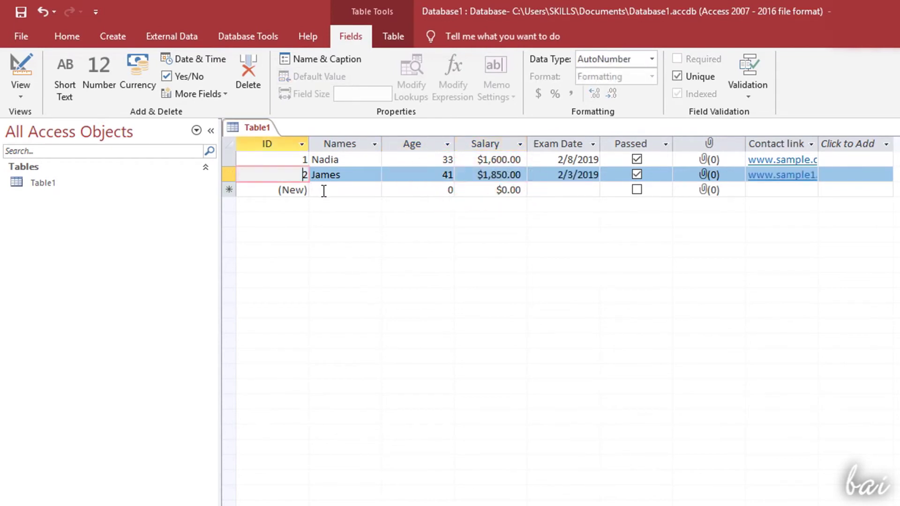
Step: Add a third record with the person's first name and age 19
left_click(323, 191)
type("Nick")
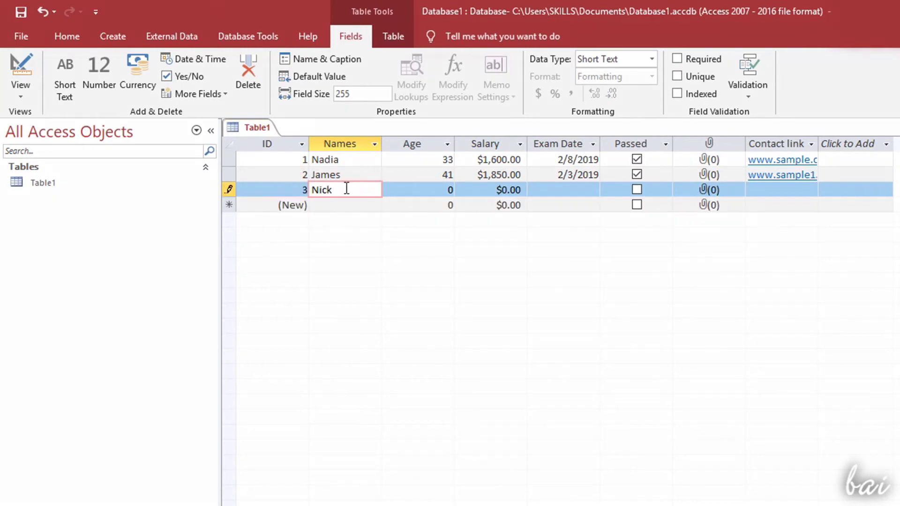
left_click(438, 188)
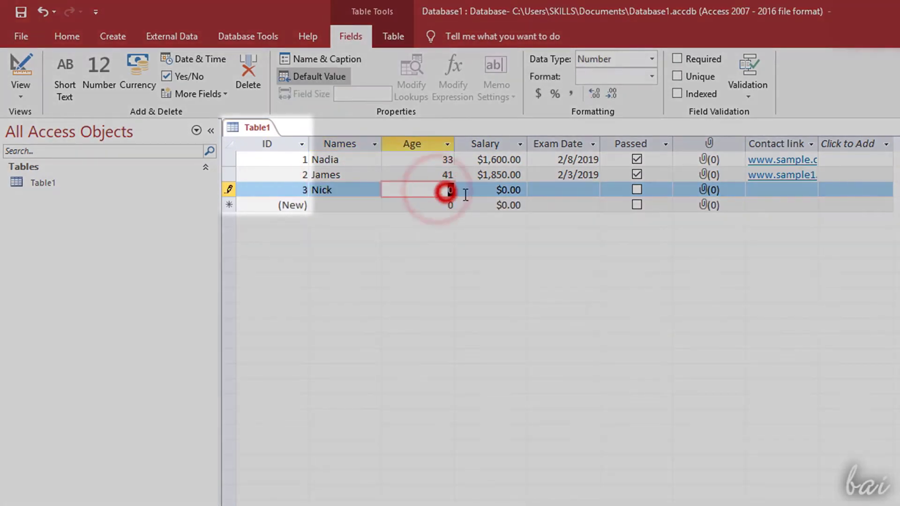
type("19")
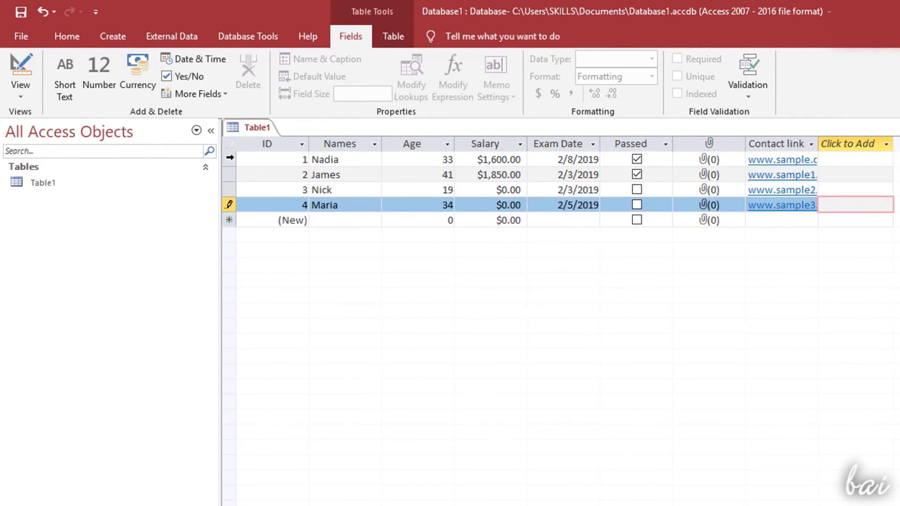
Step: Select the first record as a whole, followed by single cells in the Salary, Exam Date and Passed fields
left_click(229, 159)
left_click(510, 203)
left_click(565, 204)
left_click(615, 176)
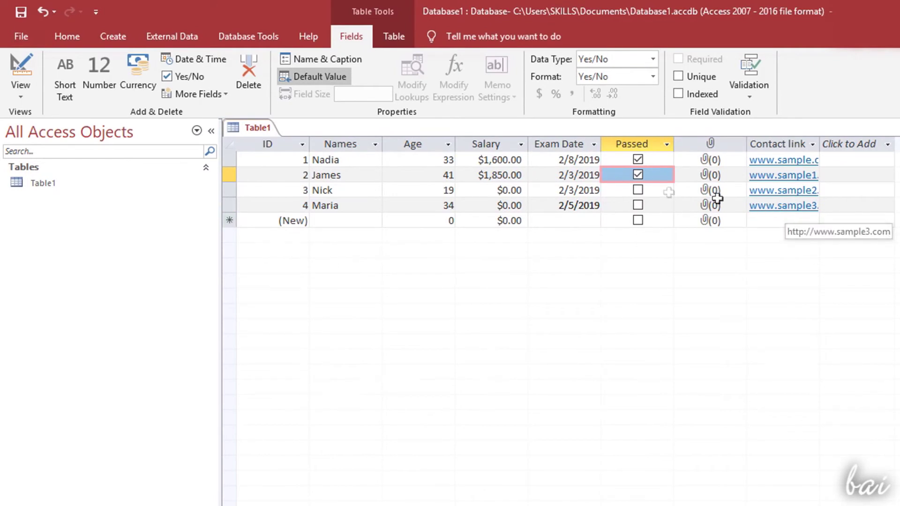
Step: Open the list of data types for adding another field to the table
left_click(186, 33)
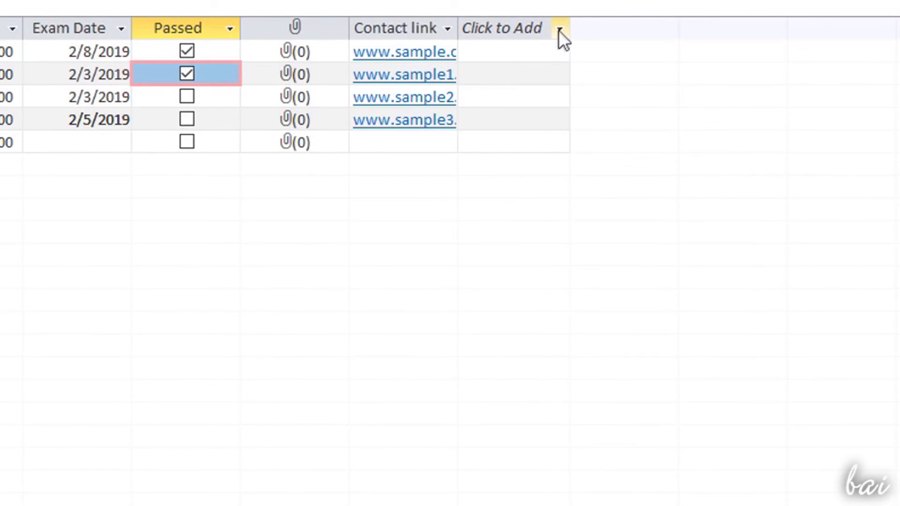
left_click(559, 30)
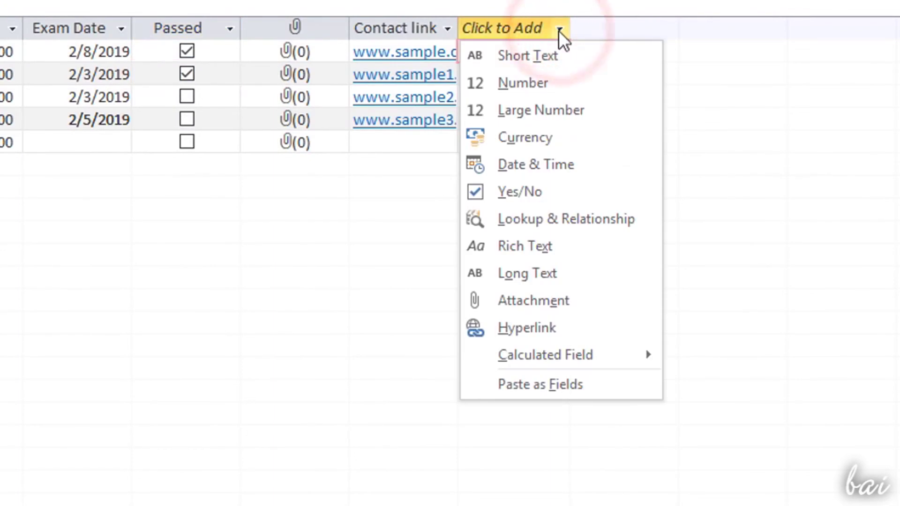
mouse_move(625, 356)
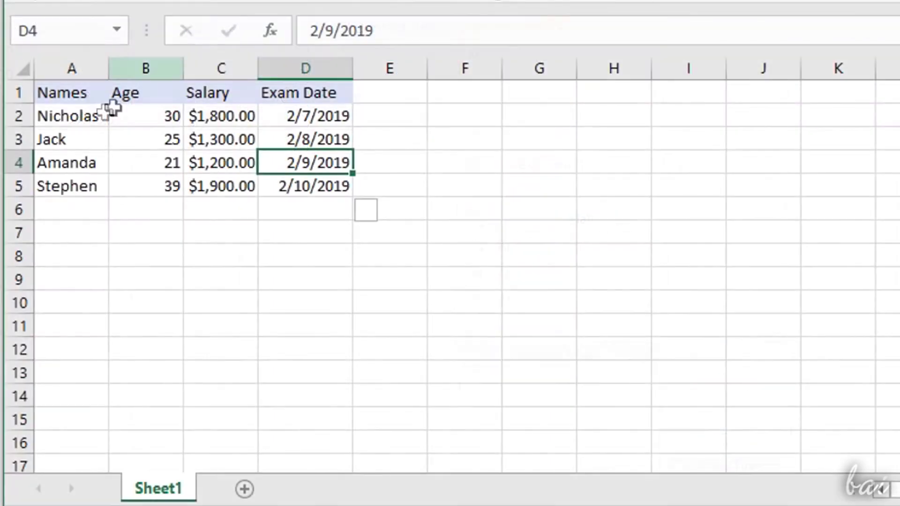
Step: Switch to the Excel sheet and select its data rows from Names through Exam Date
left_click(81, 94)
left_click_drag(73, 125, 305, 191)
left_click(298, 178)
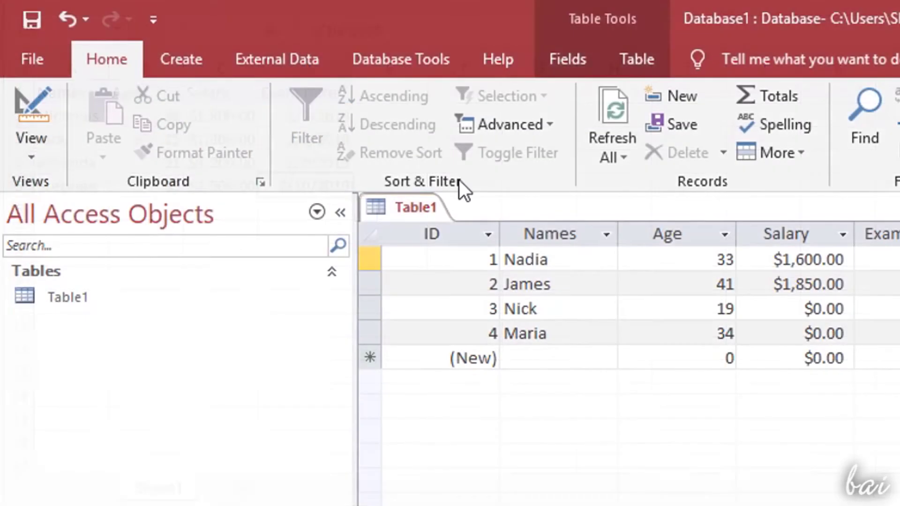
Step: Back in Access, examine the external data sources available for import from files, databases, online services and other sources
left_click(282, 50)
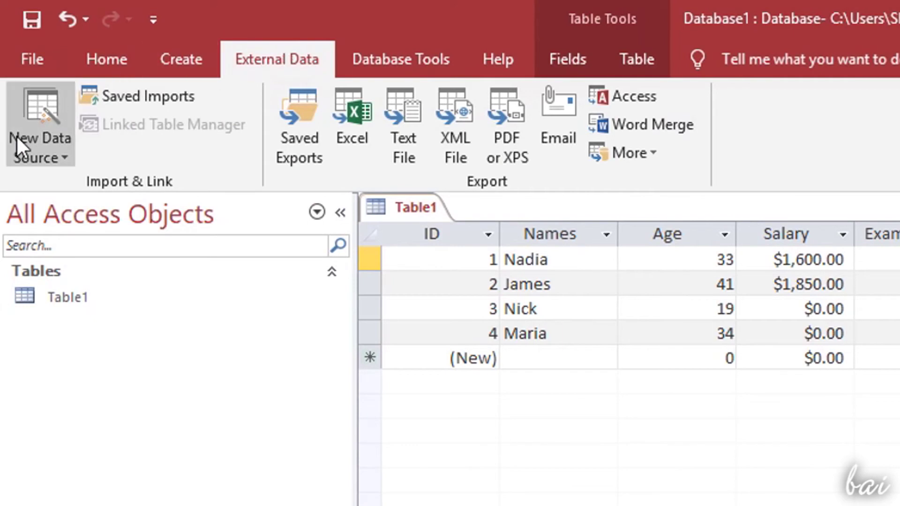
left_click(47, 151)
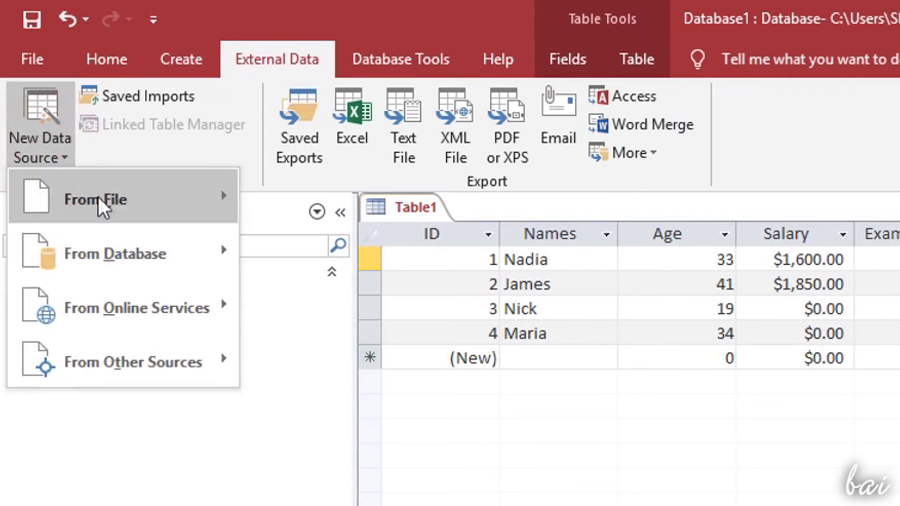
mouse_move(138, 201)
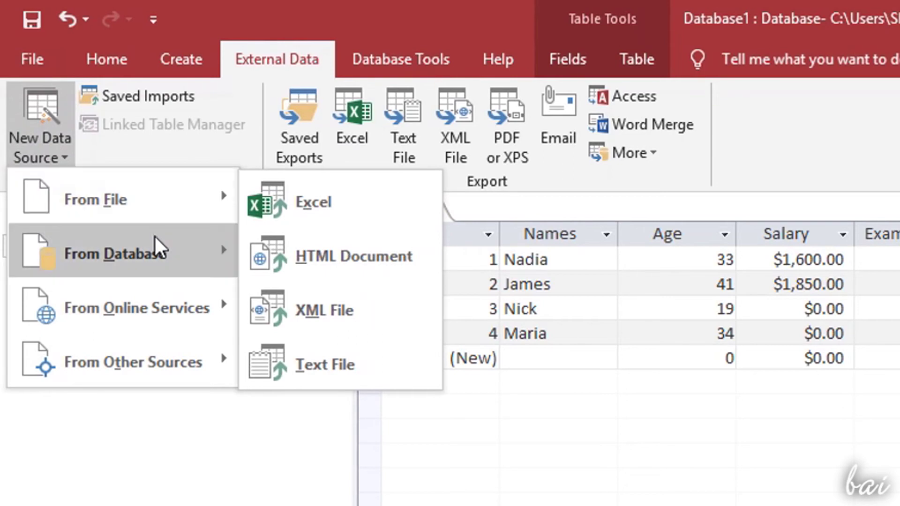
mouse_move(155, 241)
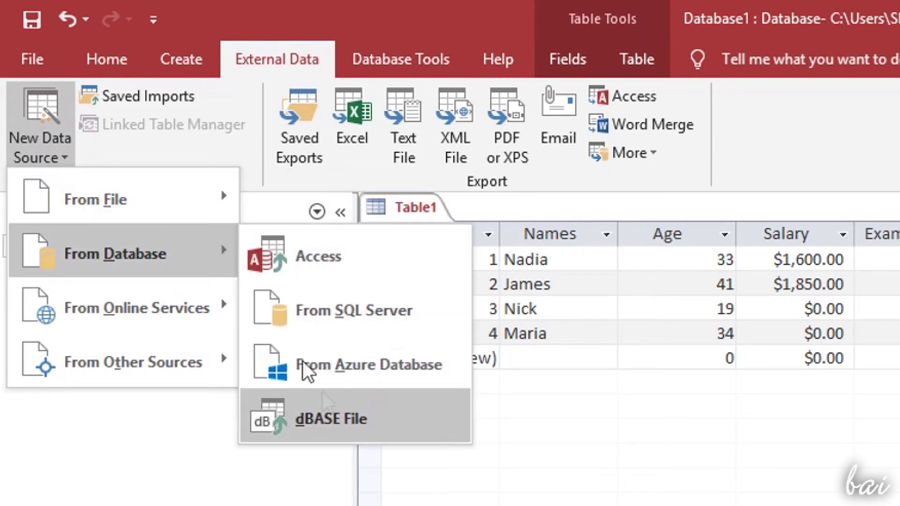
mouse_move(233, 308)
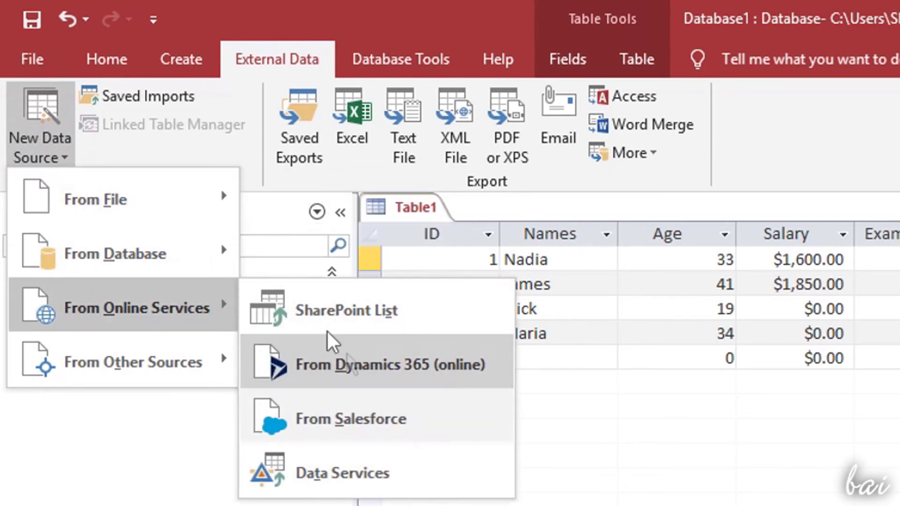
mouse_move(171, 368)
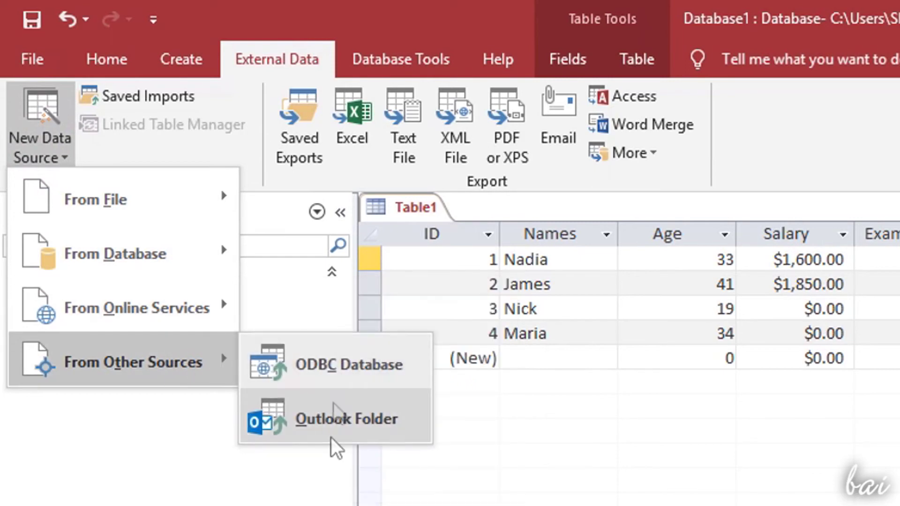
Step: Import the Excel file ExternalData.xlsx into a new table named Imported Table, using its first row as column headings
mouse_move(123, 207)
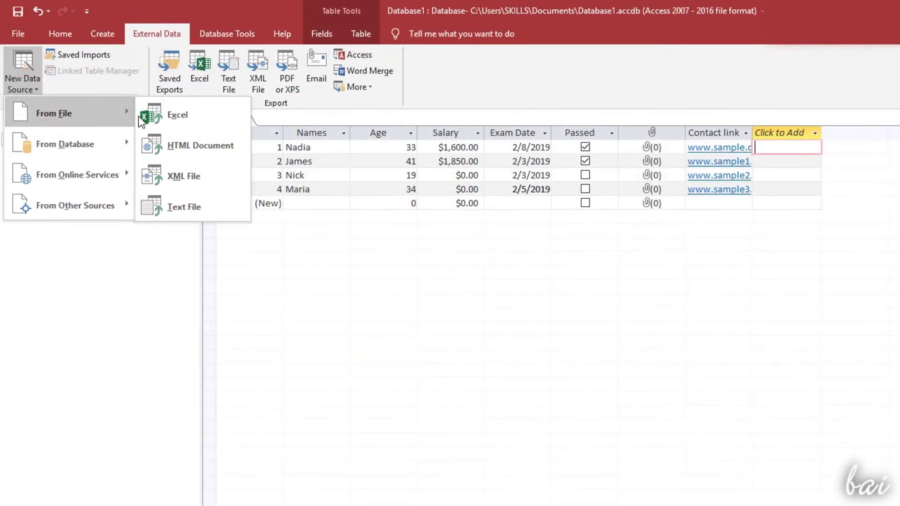
left_click(194, 118)
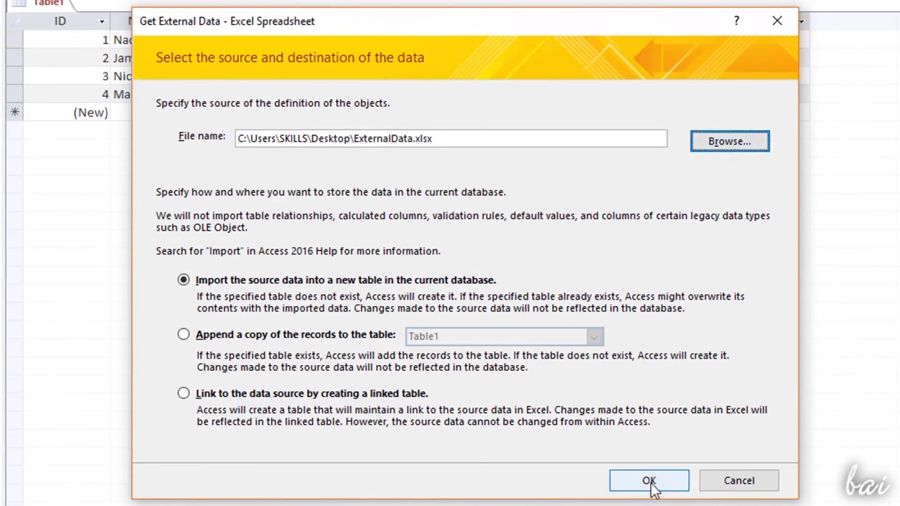
left_click(650, 481)
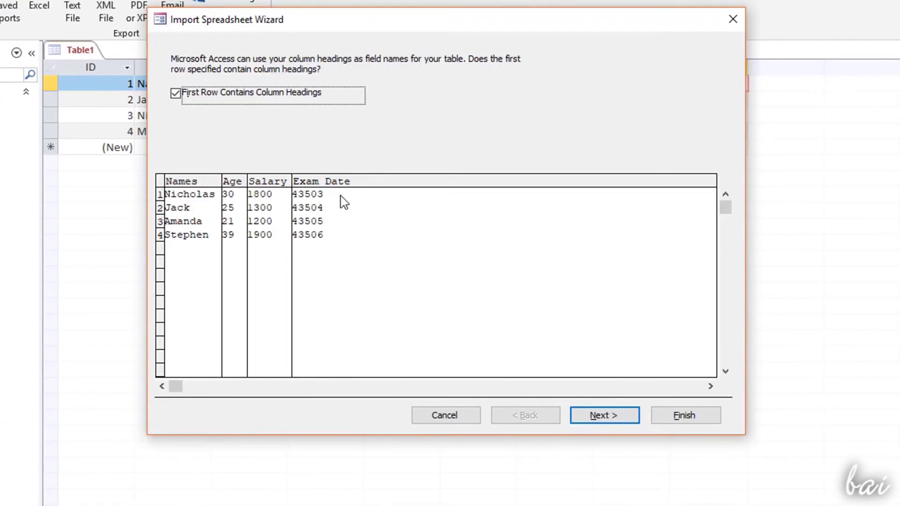
left_click(630, 417)
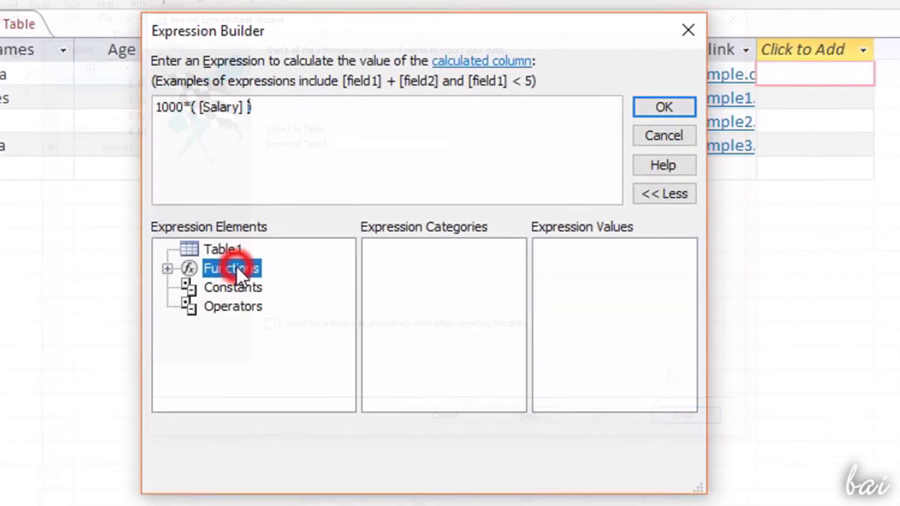
left_click(238, 285)
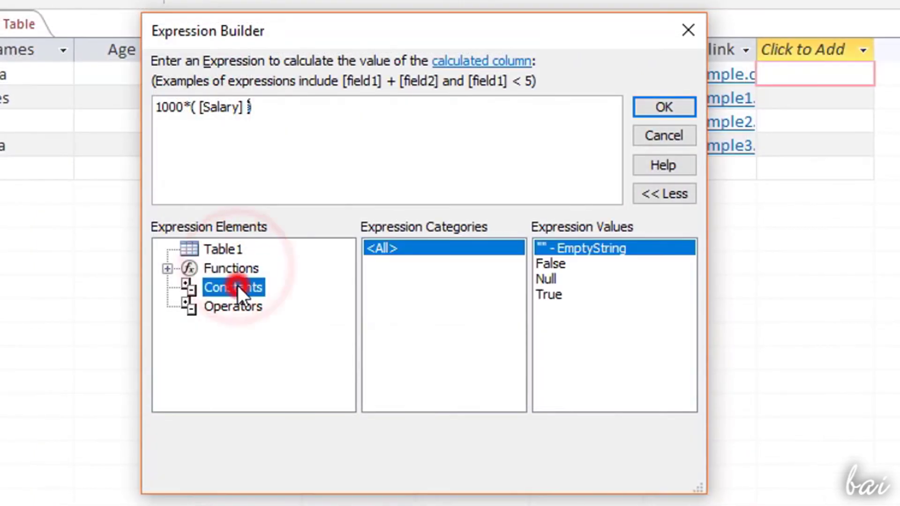
left_click(248, 306)
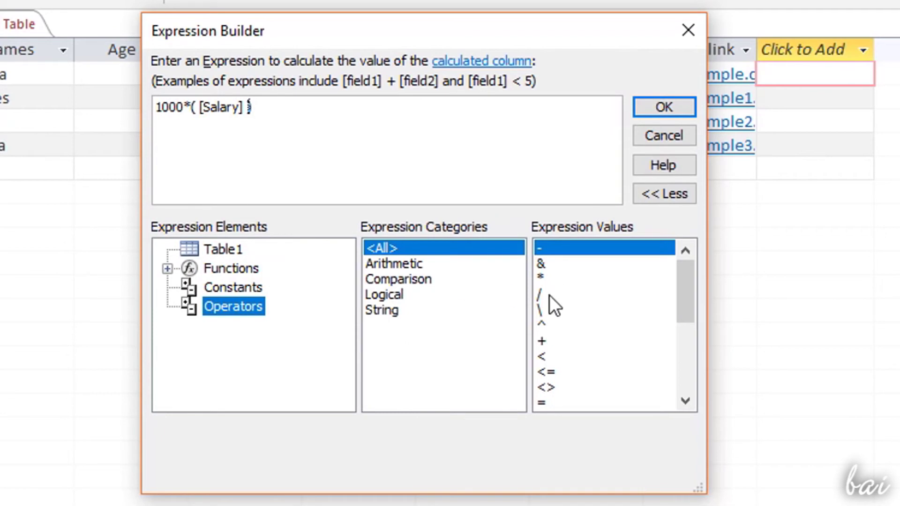
left_click(418, 265)
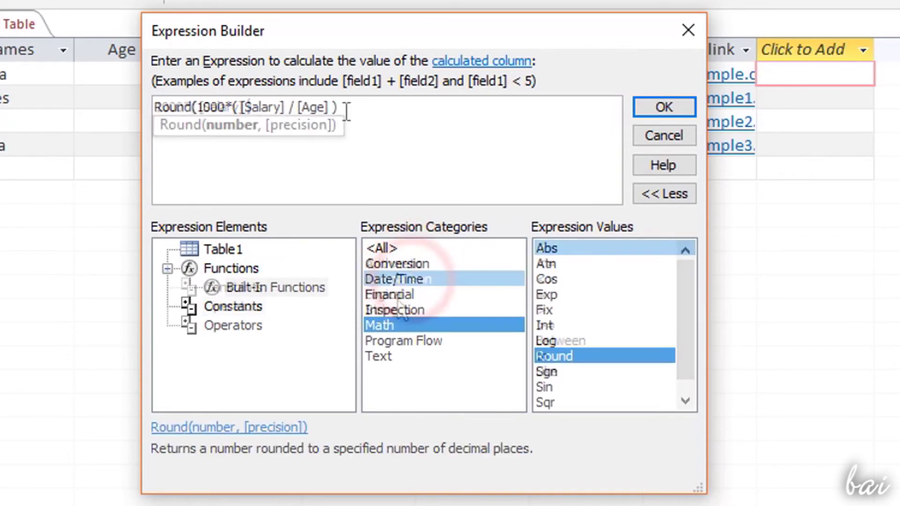
left_click(346, 111)
type(",10")
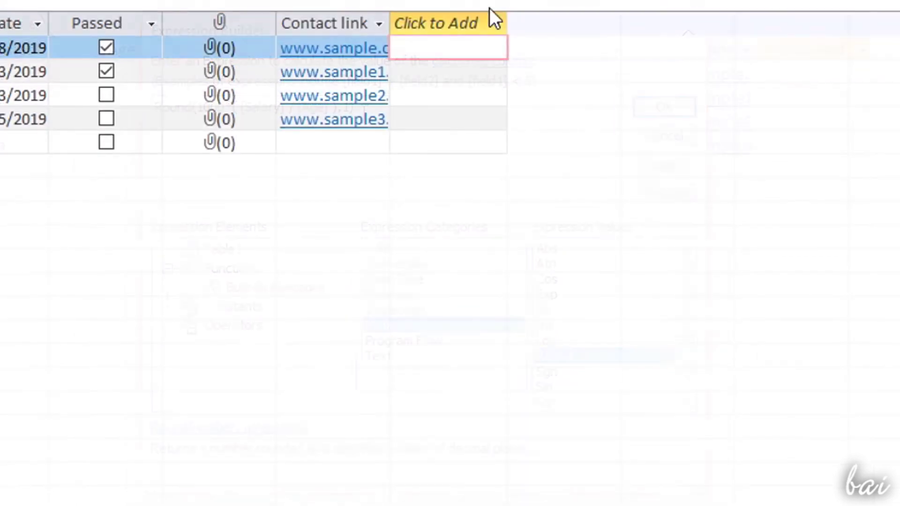
Step: Add a calculated field of type Number to Table1 and begin its expression with 1000*()
left_click(497, 22)
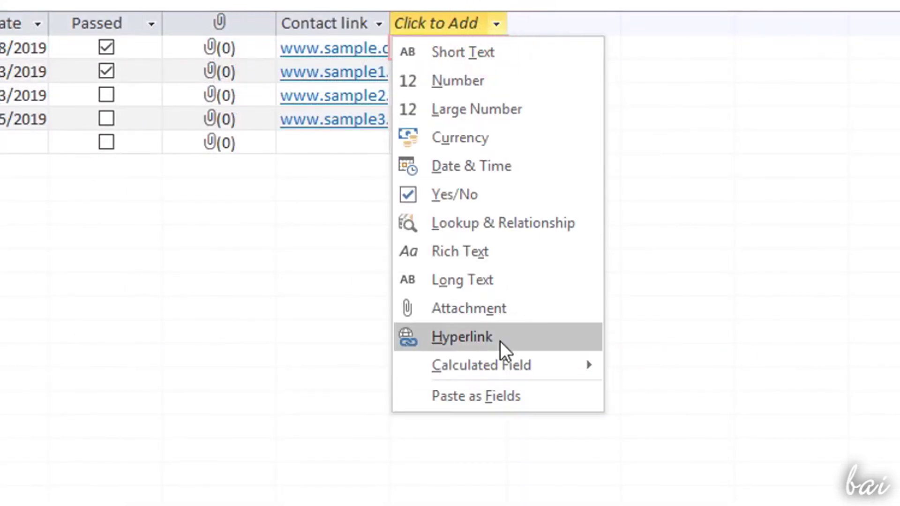
mouse_move(509, 364)
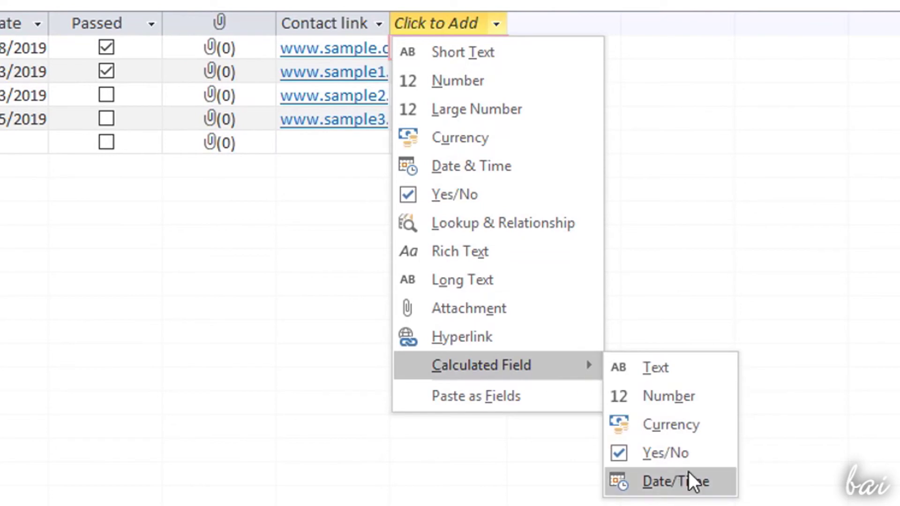
left_click(697, 397)
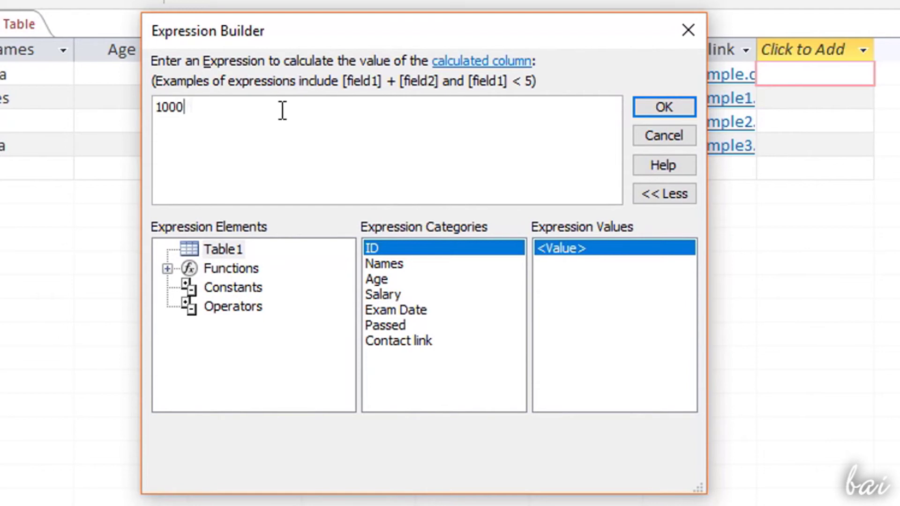
type("()")
Step: Go through the fields of Table1 and insert the Salary field inside the parentheses of the expression
left_click(226, 246)
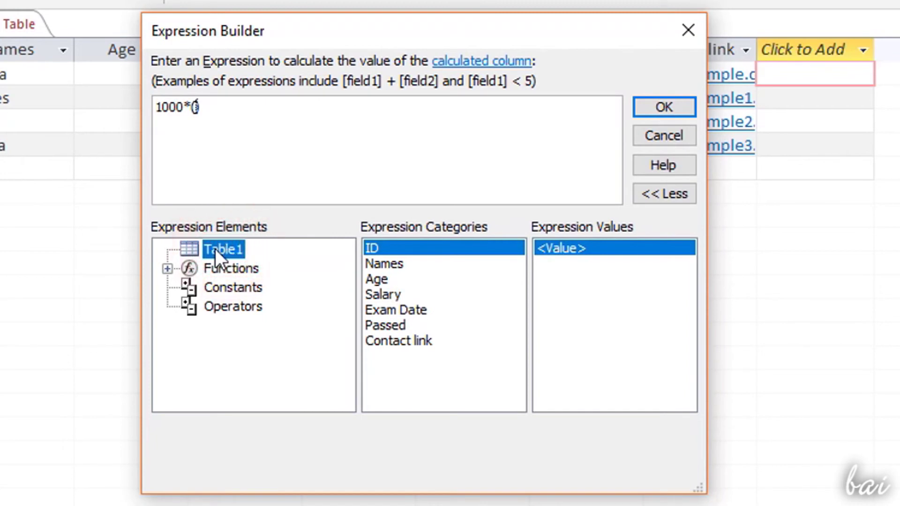
left_click(402, 262)
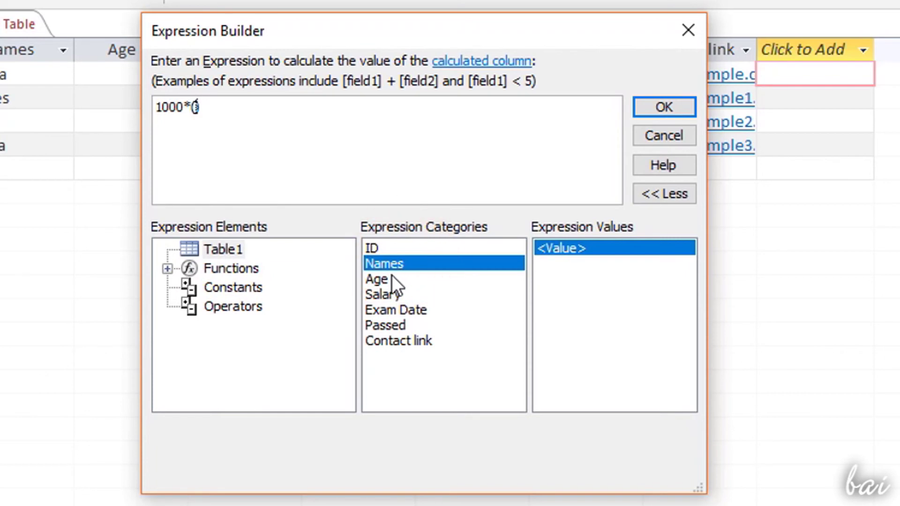
left_click(392, 277)
left_click(396, 293)
left_click(398, 310)
left_click(397, 326)
left_click(398, 341)
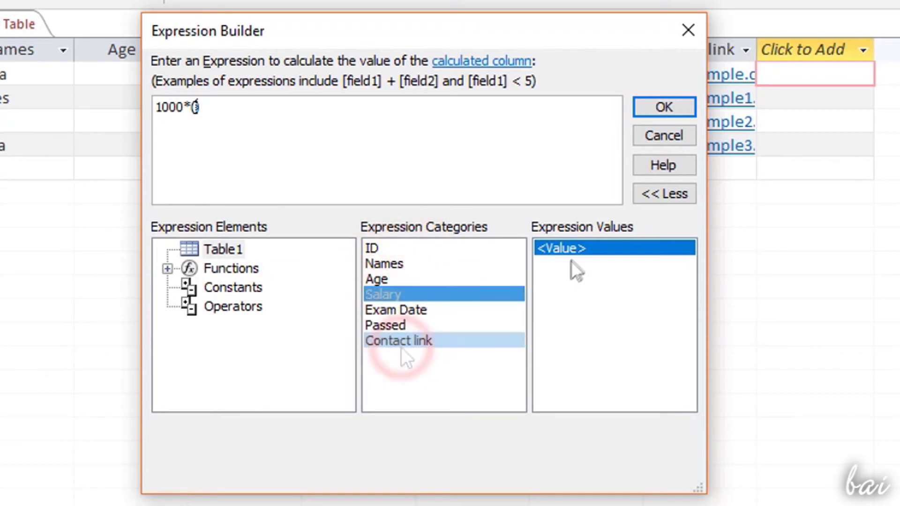
left_click(579, 247)
double_click(578, 247)
Step: Divide Salary by Age in the expression with the arithmetic division operator, giving 1000*([Salary] / [Age])
left_click(233, 306)
left_click(397, 264)
double_click(555, 280)
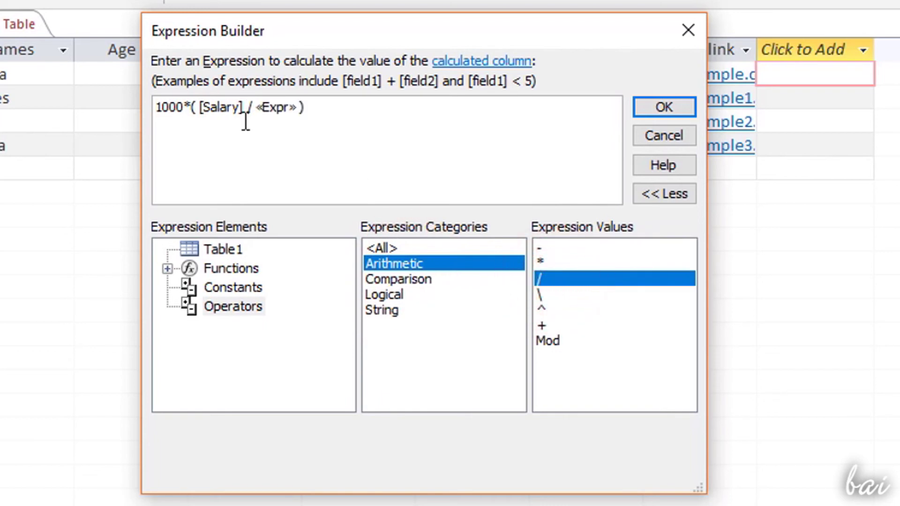
Step: Browse the categories of built-in functions and list the Math functions
left_click(167, 268)
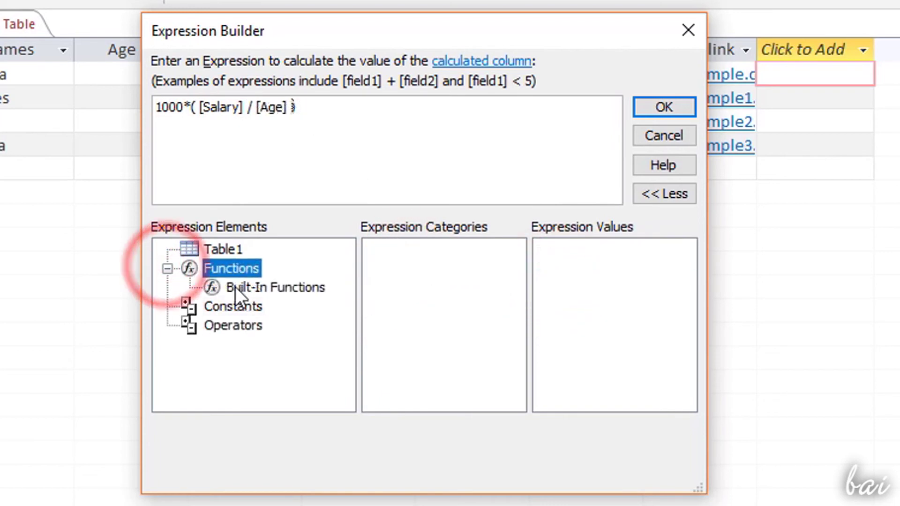
left_click(237, 286)
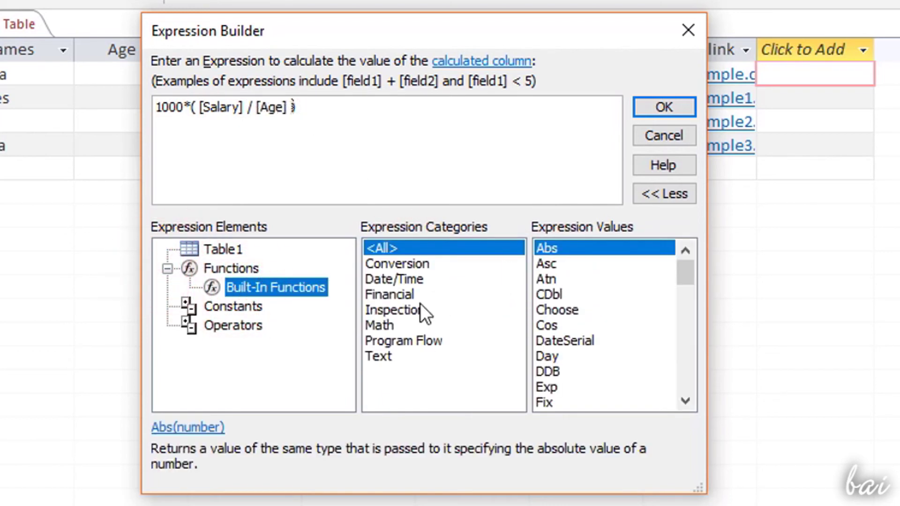
left_click(402, 263)
left_click(396, 280)
left_click(396, 295)
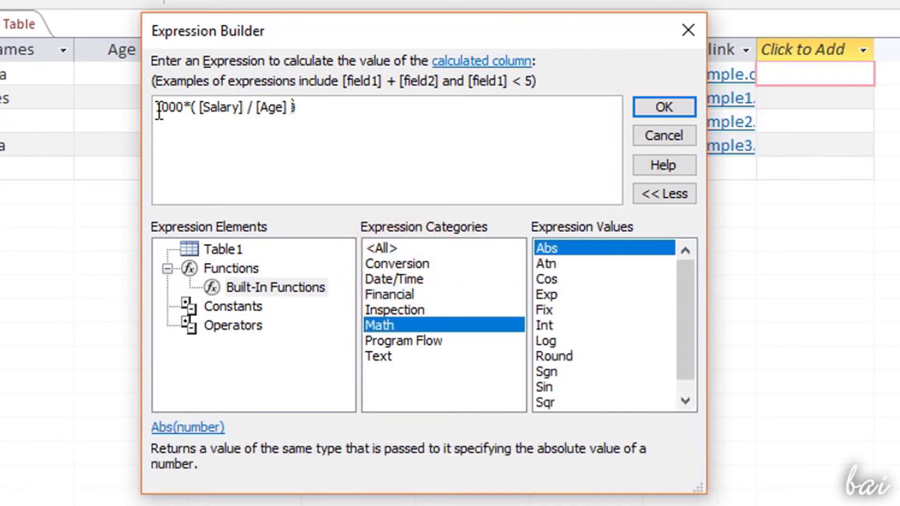
Step: Wrap the whole expression in the Round function with a precision of 1
left_click(160, 112)
left_click(555, 357)
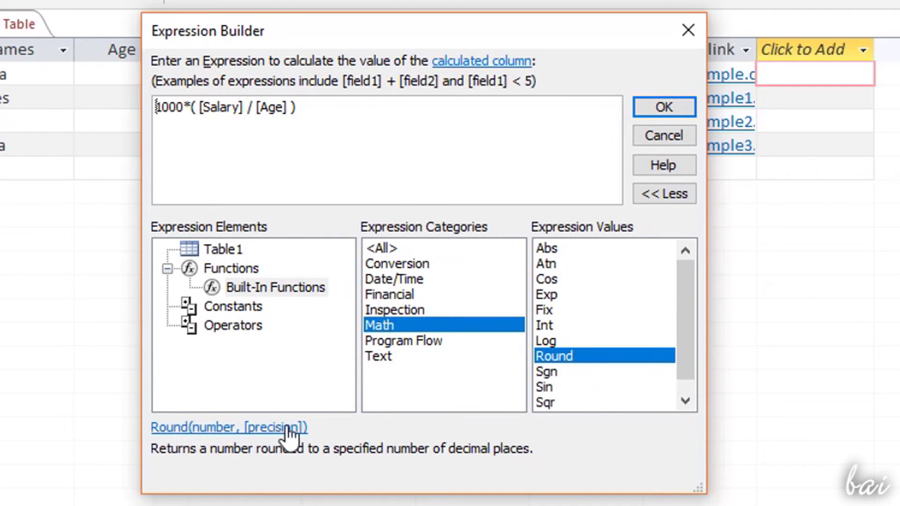
double_click(562, 360)
left_click_drag(378, 107, 200, 112)
key("Delete")
left_click(345, 108)
type(",1)")
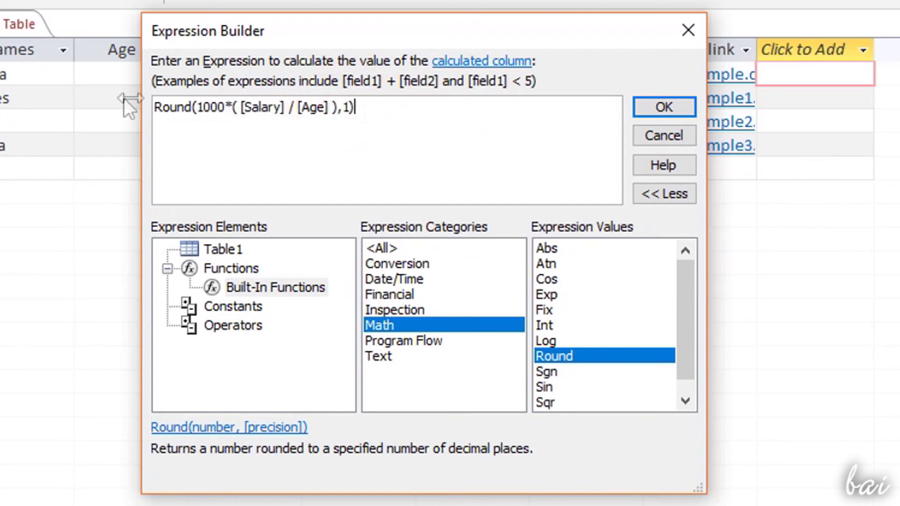
Step: Open the help article on using the Expression Builder and look through it
left_click(666, 167)
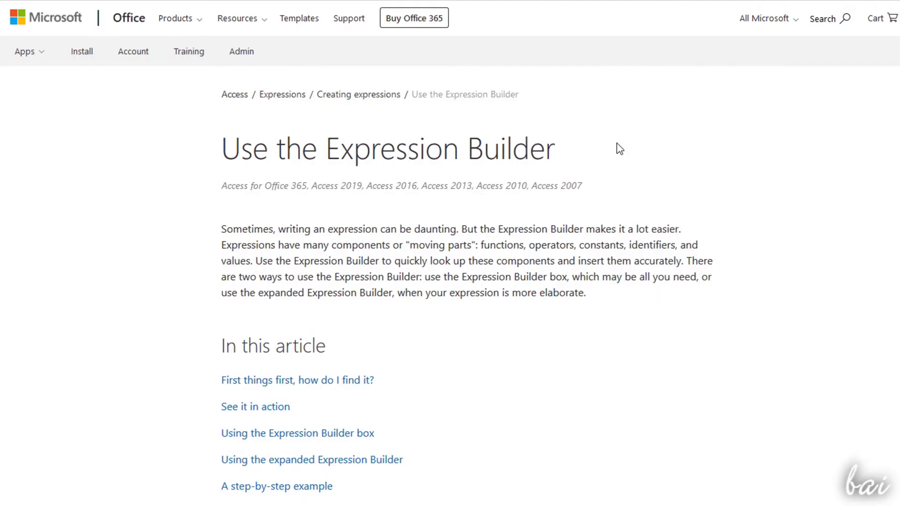
scroll(619, 149, "down", 8)
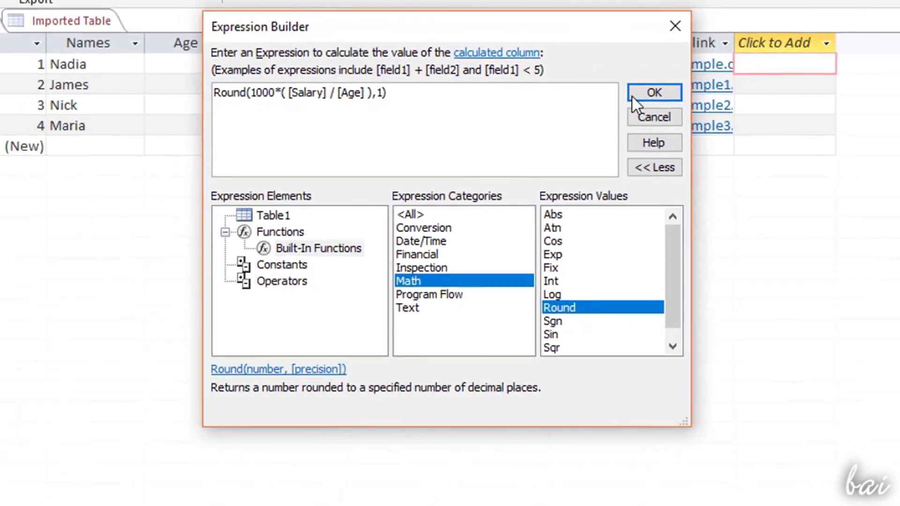
Step: Accept the expression, name the calculated field Points and check its values for the first two records
left_click(664, 107)
type("Points")
left_click(784, 56)
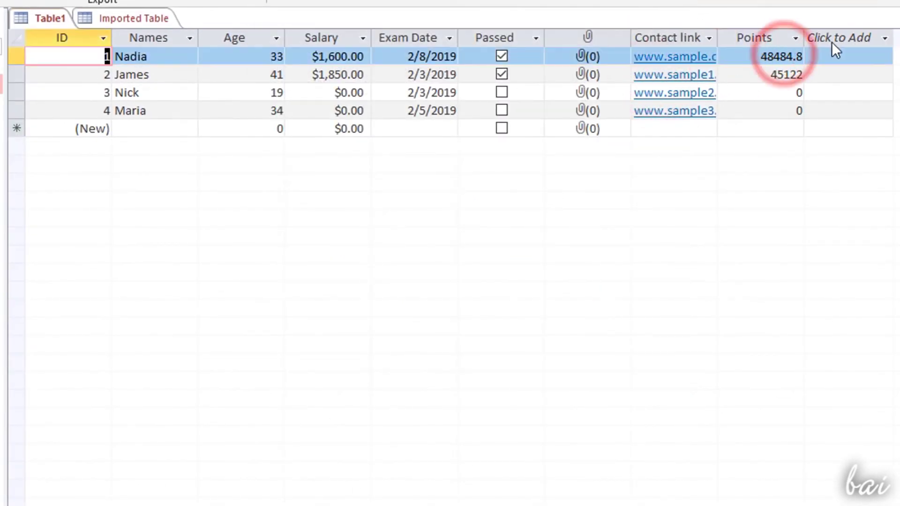
left_click(789, 75)
Step: Set the second record's Age to 45 and then to 35, and check the calculated Points of the first two records
left_click(263, 76)
double_click(276, 75)
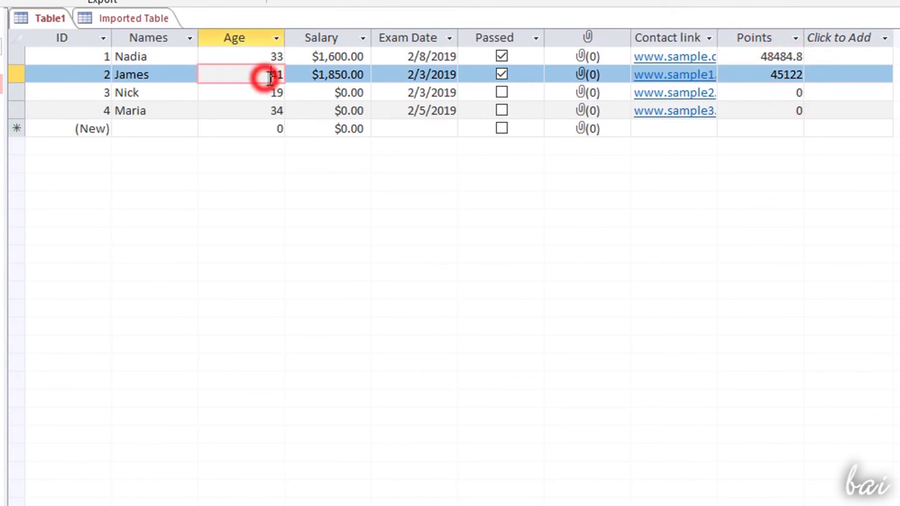
type("45")
key("Tab")
key("shift+Tab")
type("35")
key("Tab")
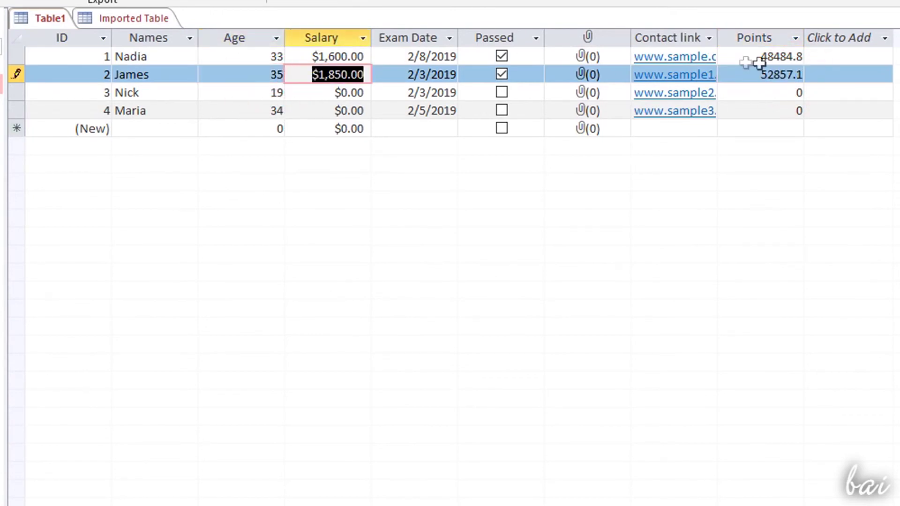
left_click(783, 58)
left_click(778, 75)
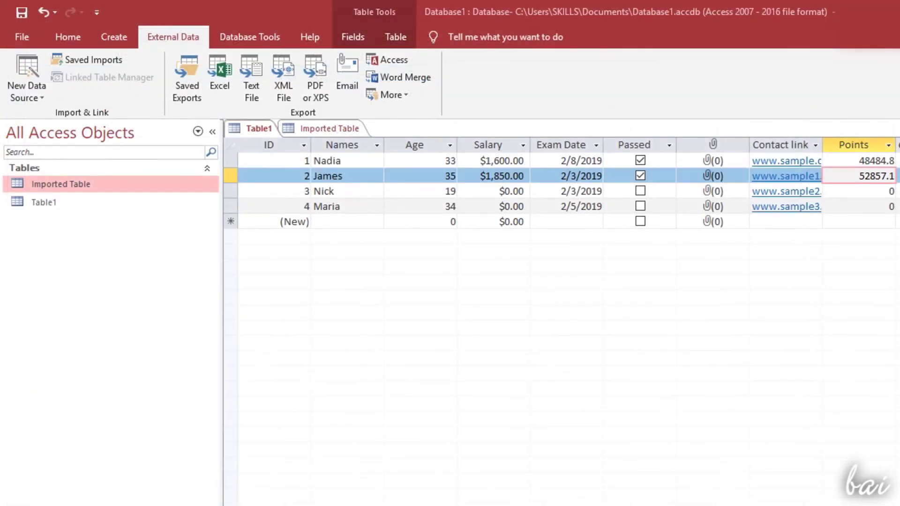
Step: With the Names field selected, try out bold, italic and a red font color on the table text
left_click(346, 141)
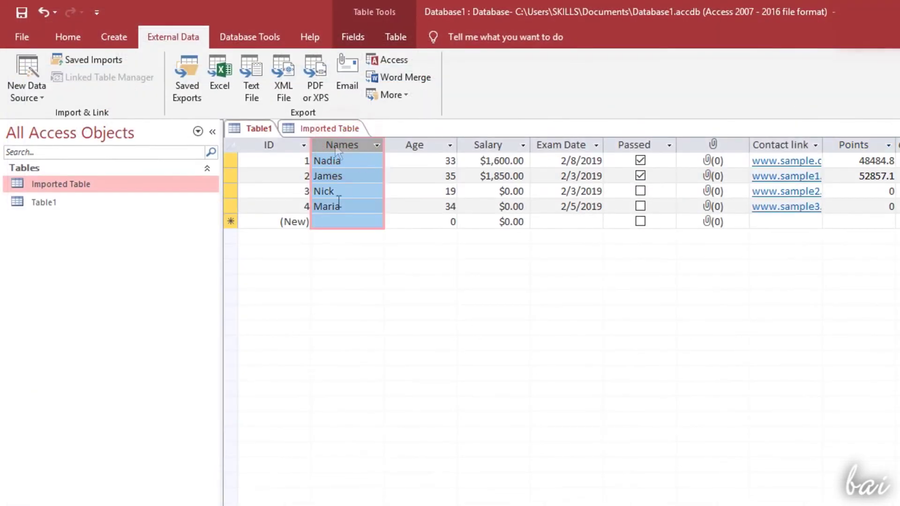
left_click(70, 42)
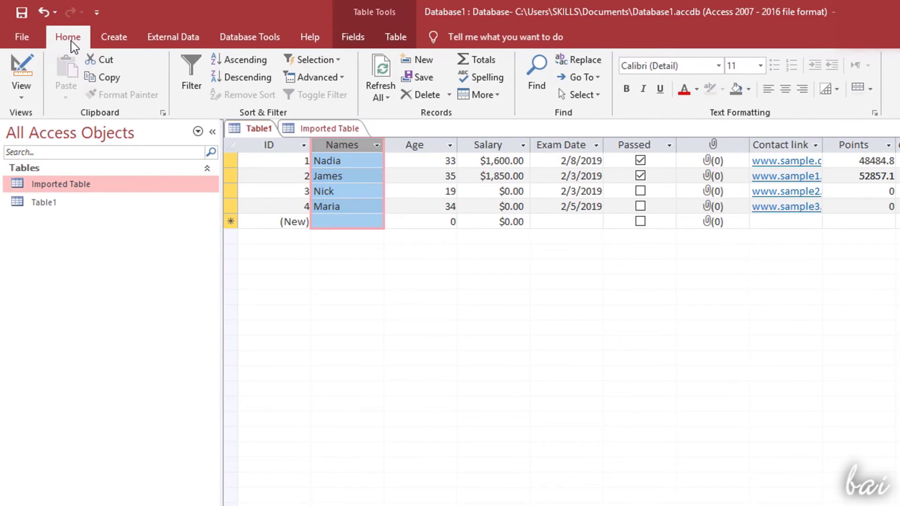
left_click(629, 90)
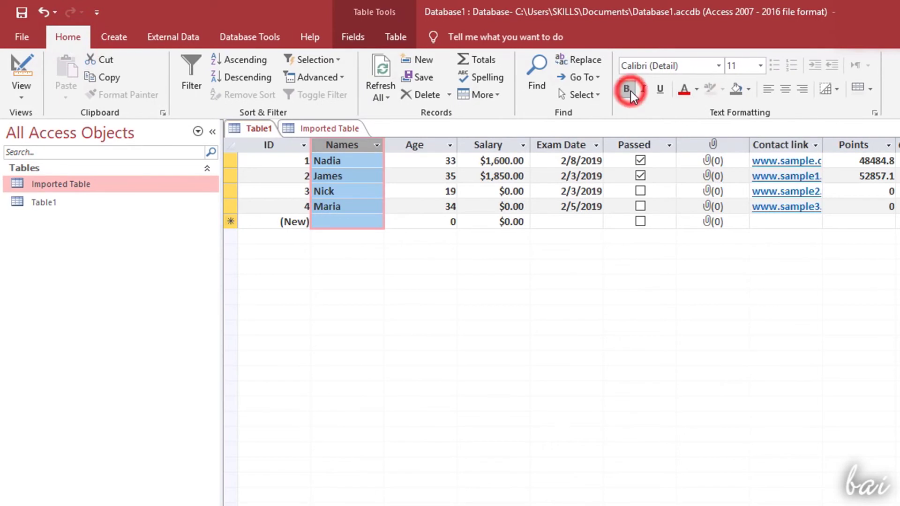
left_click(645, 90)
left_click(646, 92)
left_click(684, 89)
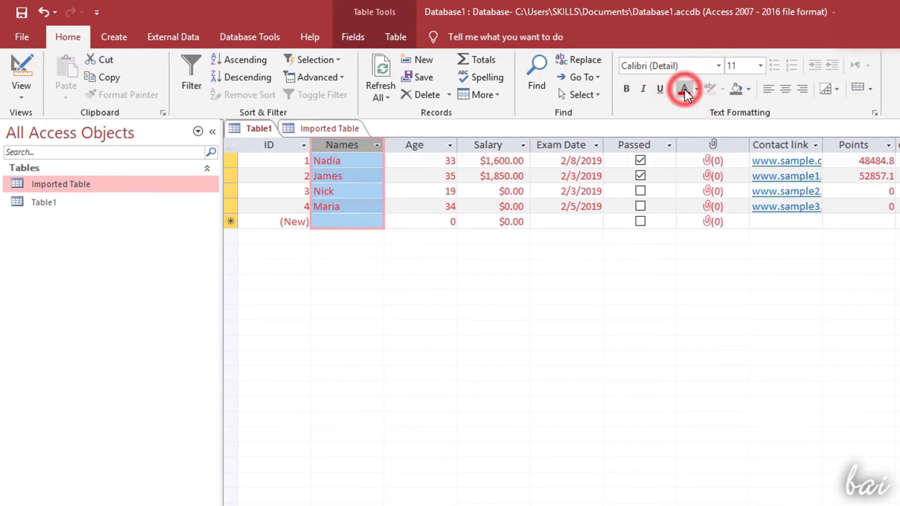
Step: Try right alignment on the Names field and settle on center alignment
left_click(785, 90)
left_click(802, 89)
left_click(784, 90)
Step: Try adding a Number field and a Currency field after Names, and delete the added fields again
left_click(358, 37)
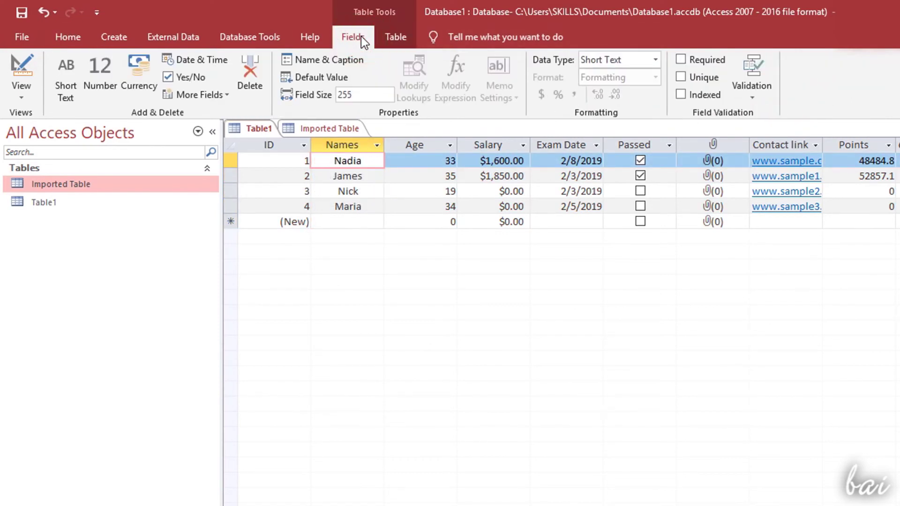
left_click(99, 77)
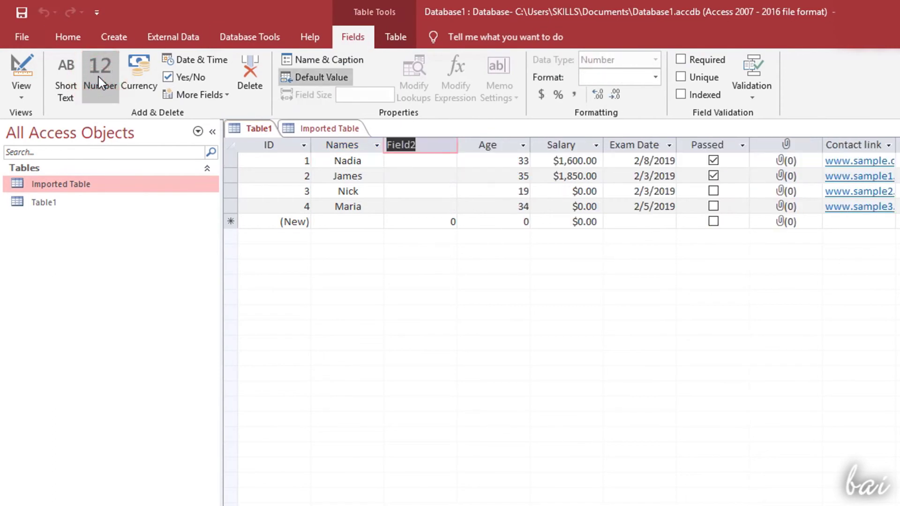
left_click(142, 81)
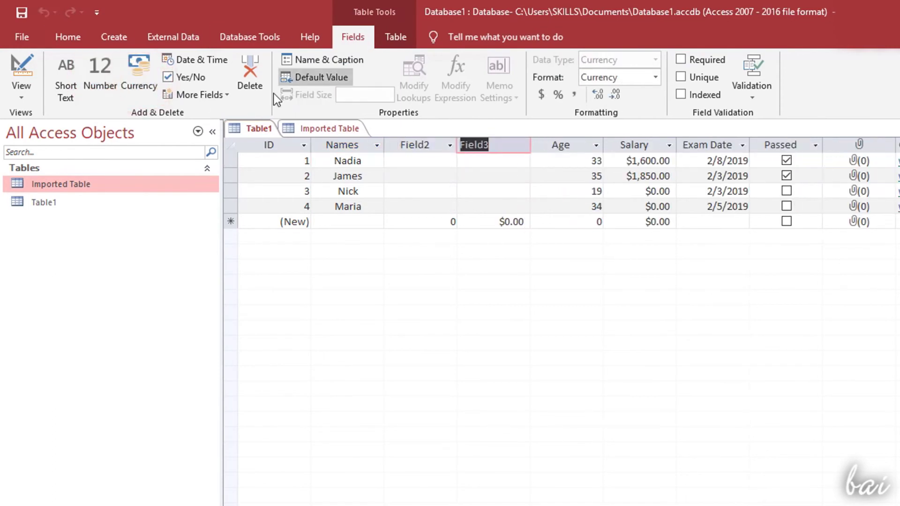
left_click(255, 81)
left_click(580, 390)
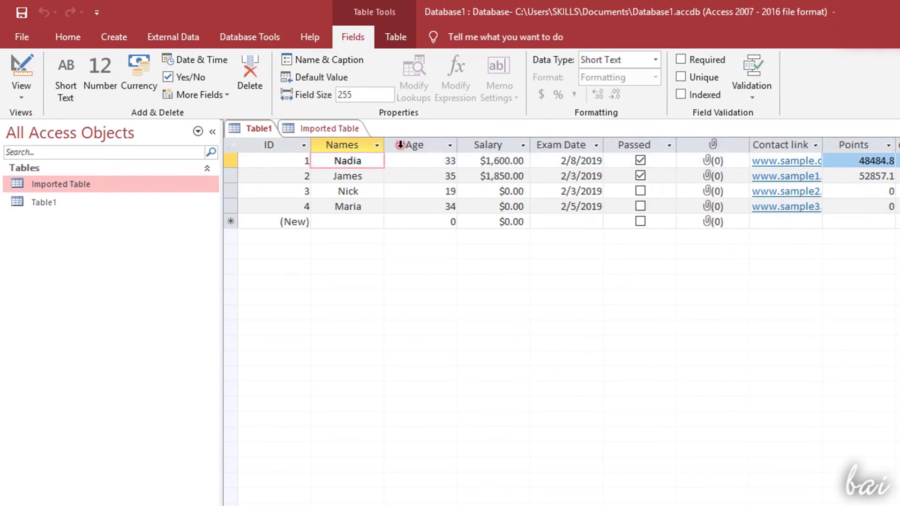
Step: Examine the editing options available for the Age, Salary and Points fields and for the table's named macros
left_click(402, 145)
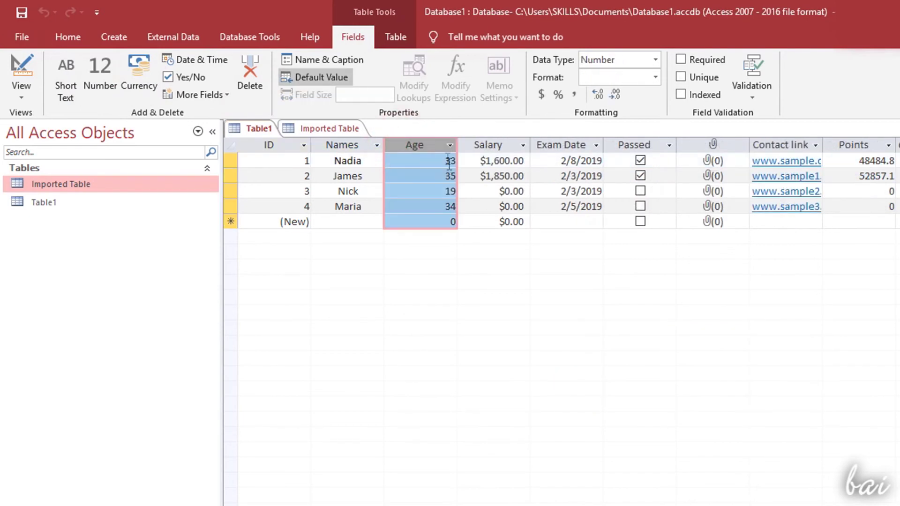
left_click(315, 77)
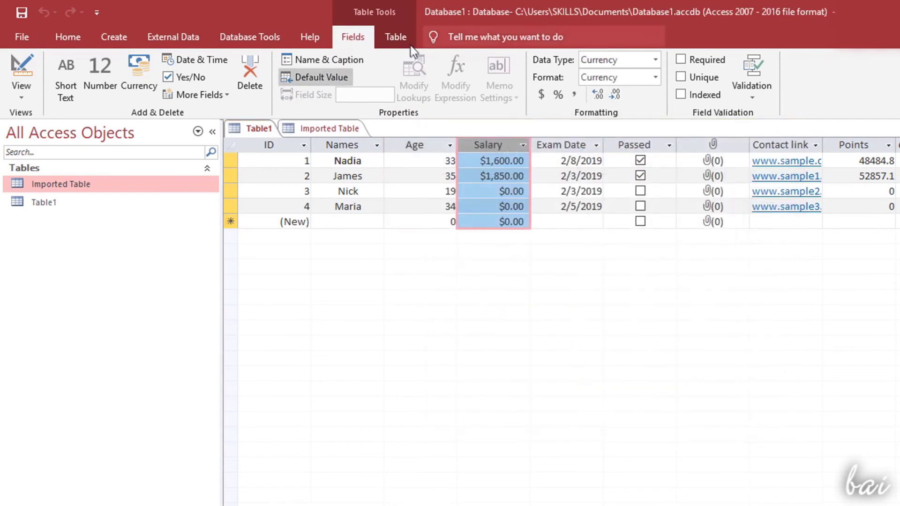
left_click(397, 37)
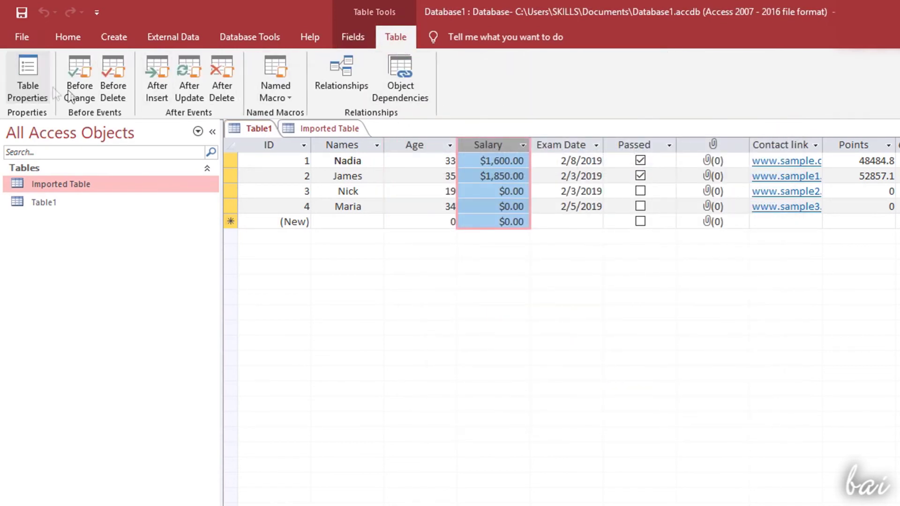
left_click(287, 97)
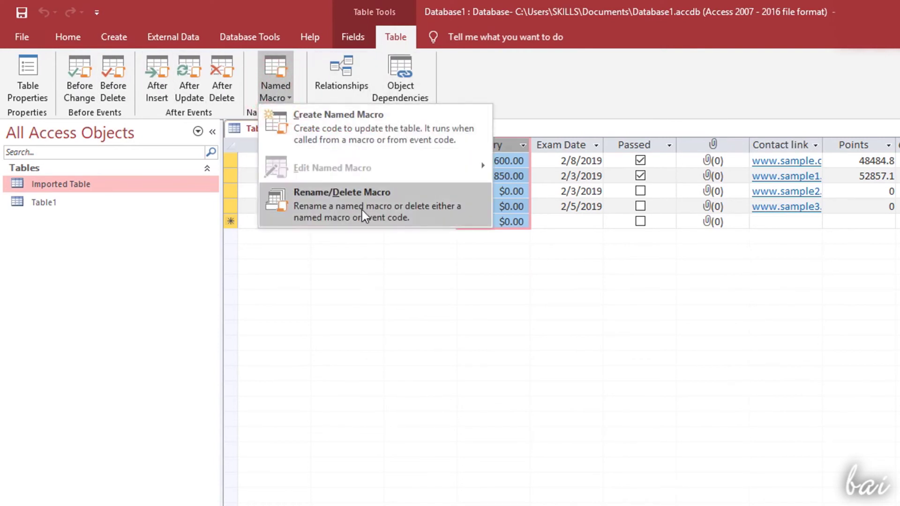
left_click(289, 102)
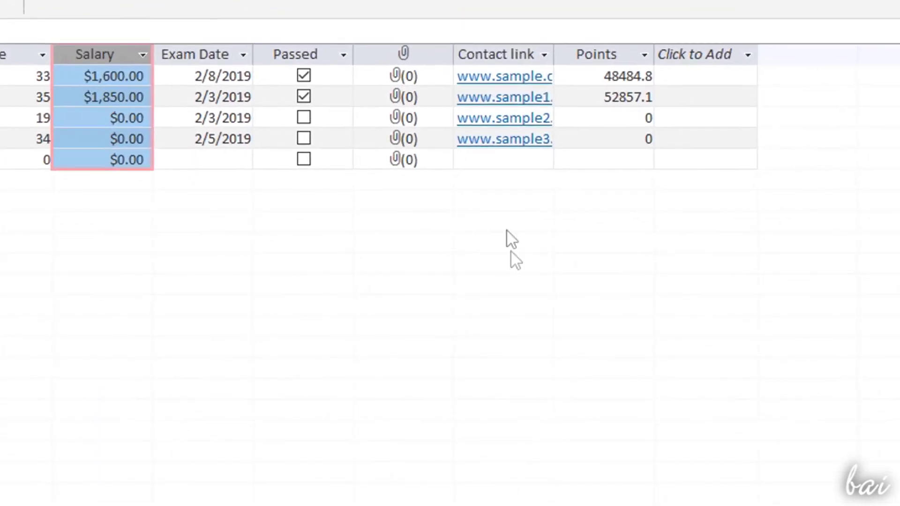
right_click(606, 58)
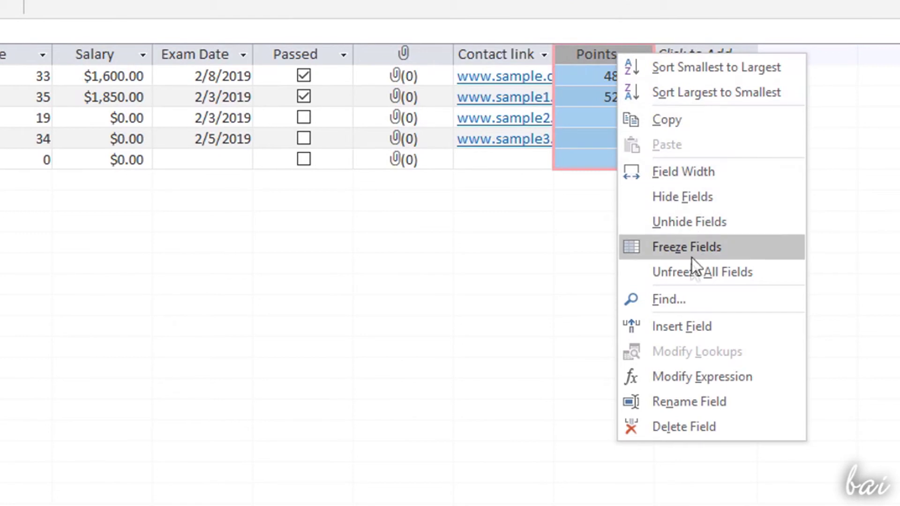
left_click(684, 427)
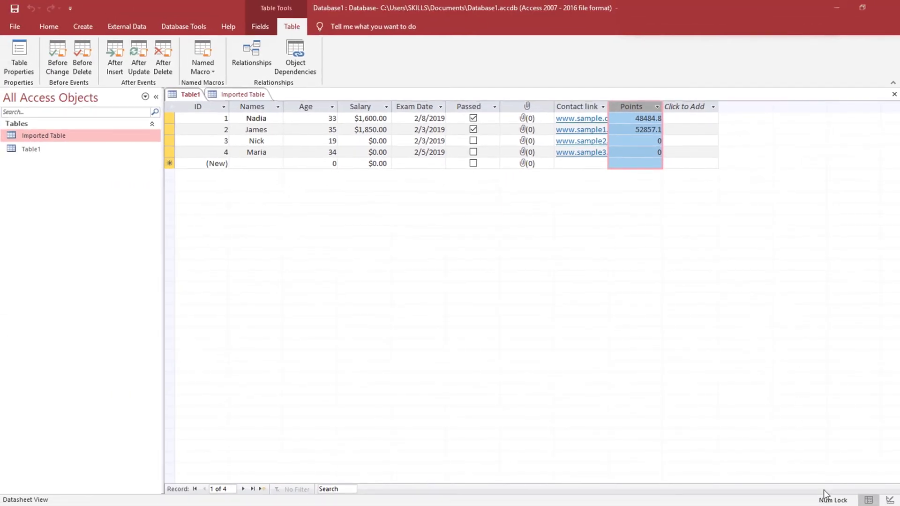
Step: Switch the table to Design View, saving it under the name MyTable
left_click(892, 500)
type("MyTable")
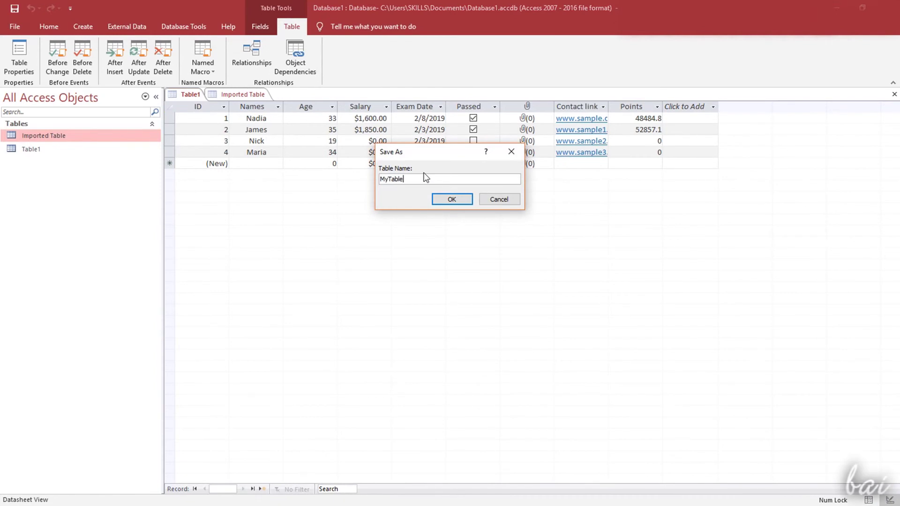
key("Return")
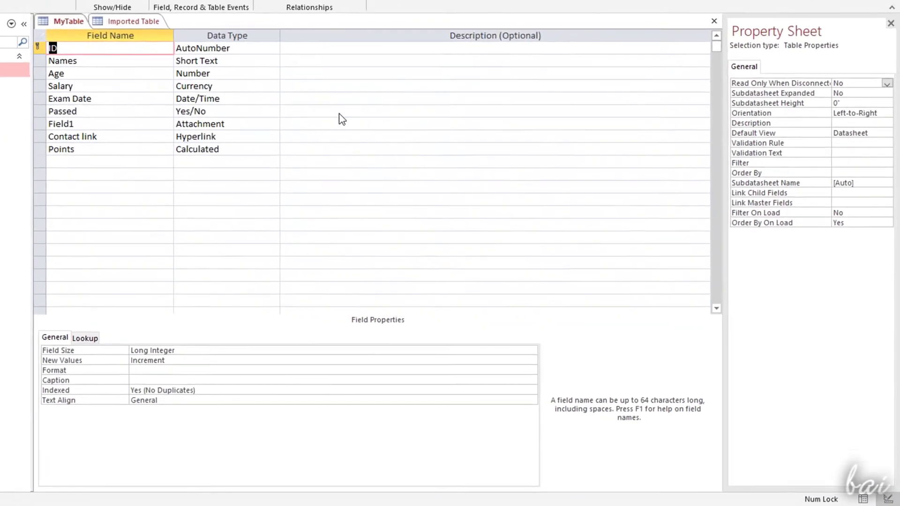
Step: Check the data types assigned to the Names, Age, Salary, Exam Date and Passed fields in the table design
left_click(213, 39)
left_click(111, 53)
left_click(206, 50)
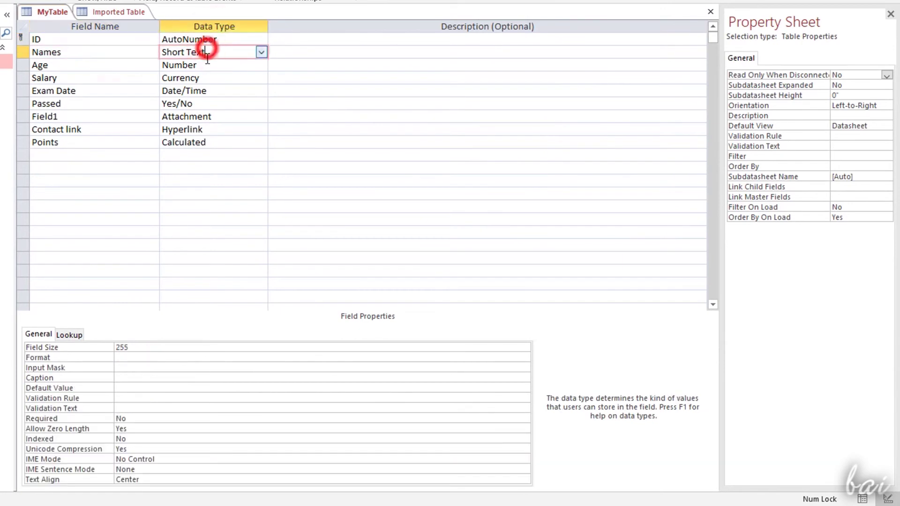
left_click(204, 64)
left_click(209, 77)
left_click(209, 91)
left_click(204, 105)
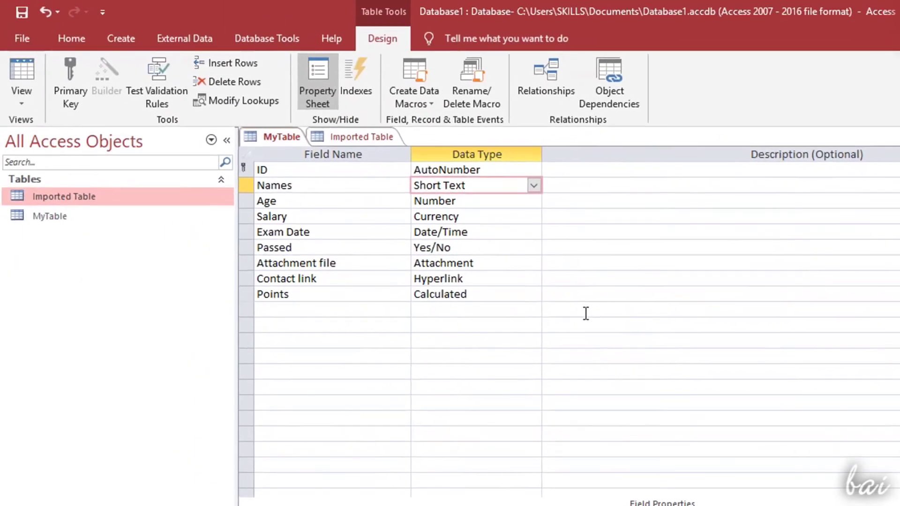
Step: Save the design of MyTable, and close both MyTable and Imported Table
right_click(288, 139)
left_click(312, 148)
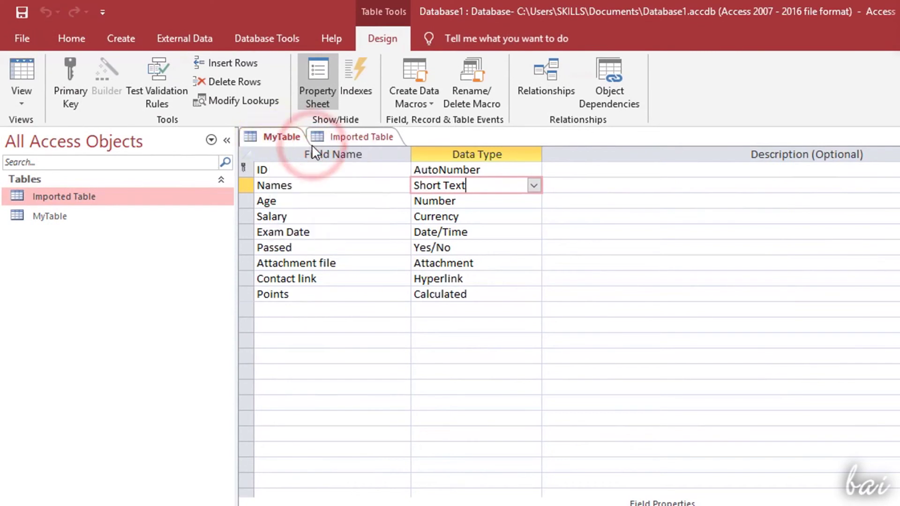
right_click(291, 139)
left_click(328, 167)
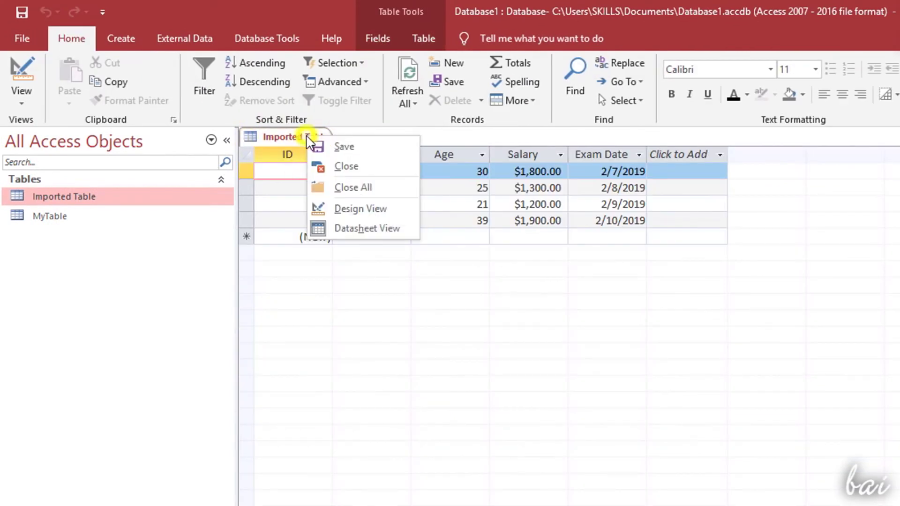
right_click(324, 153)
Step: Reopen MyTable and Imported Table, and bring MyTable to the front
double_click(97, 215)
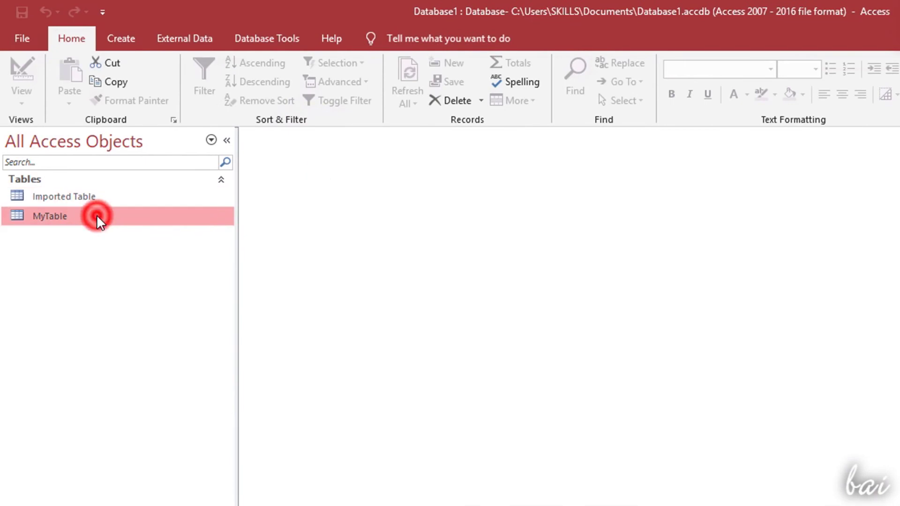
double_click(104, 196)
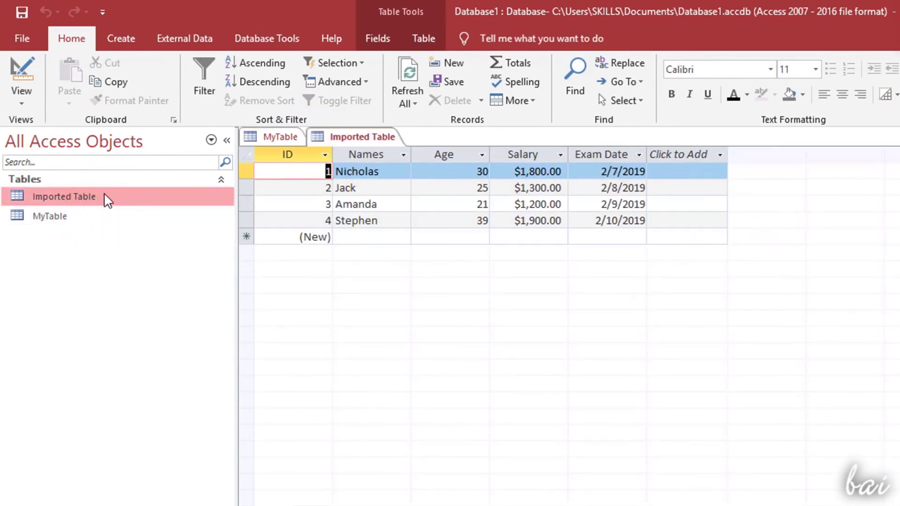
left_click(266, 136)
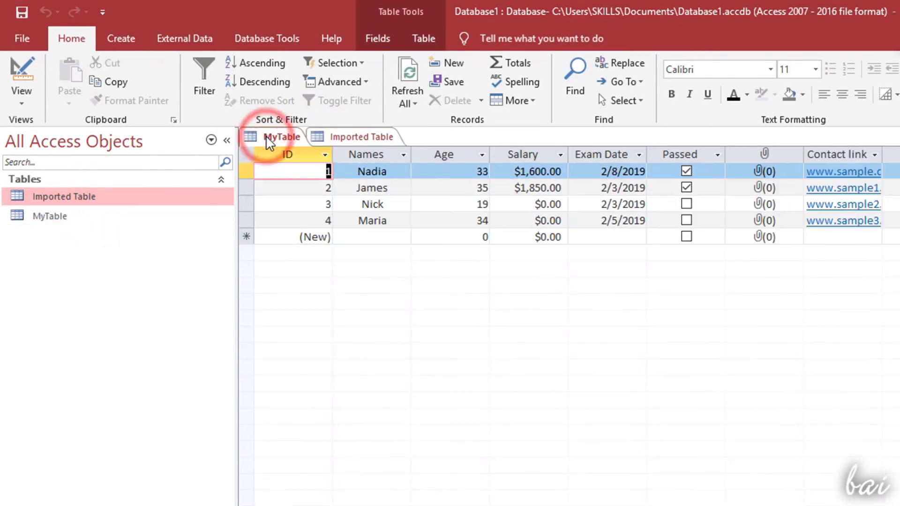
Step: Examine the management commands offered for MyTable in the list of database objects
left_click(79, 216)
right_click(79, 217)
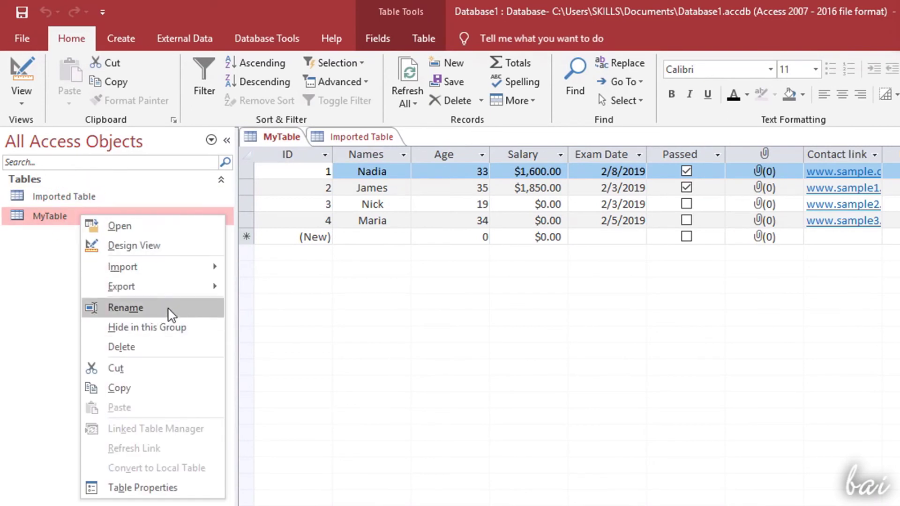
key("Escape")
Step: Generate a form from MyTable and go through the fields of its first record
left_click(124, 38)
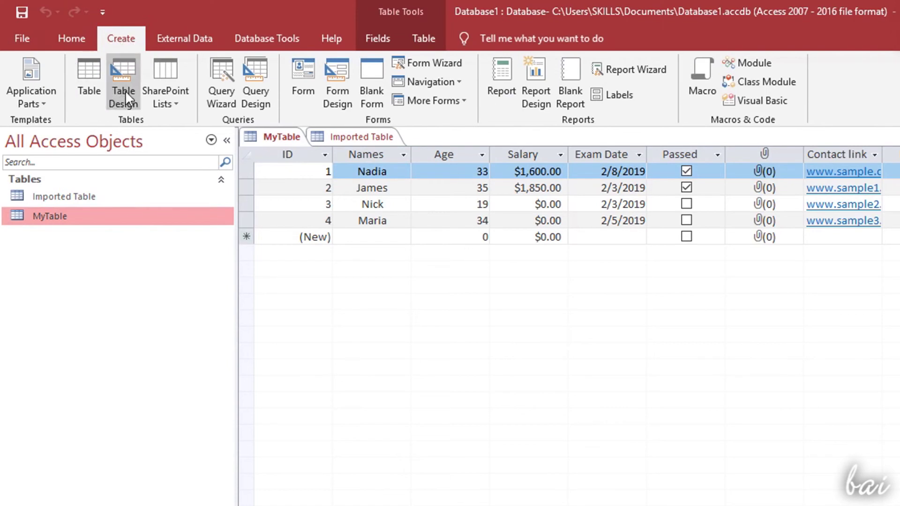
left_click(89, 82)
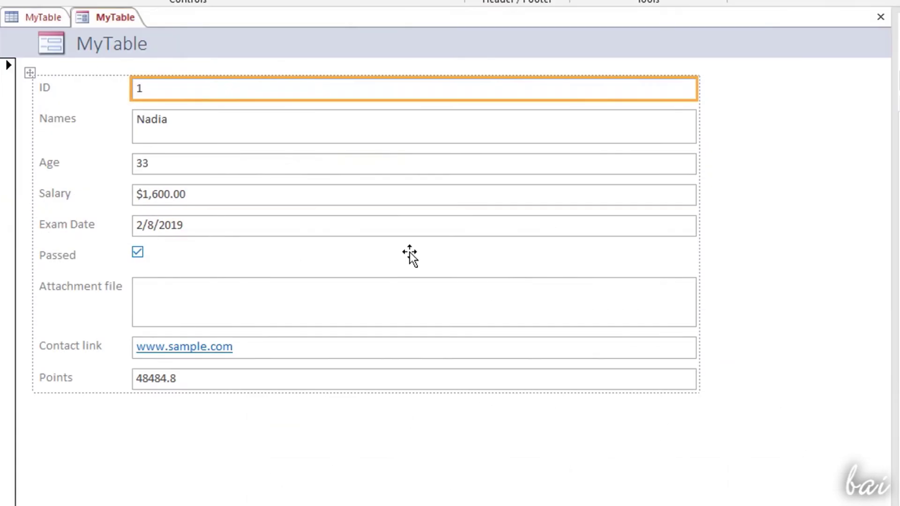
left_click(181, 124)
left_click(185, 163)
left_click(197, 191)
left_click(205, 224)
left_click(181, 298)
left_click(280, 351)
left_click(263, 377)
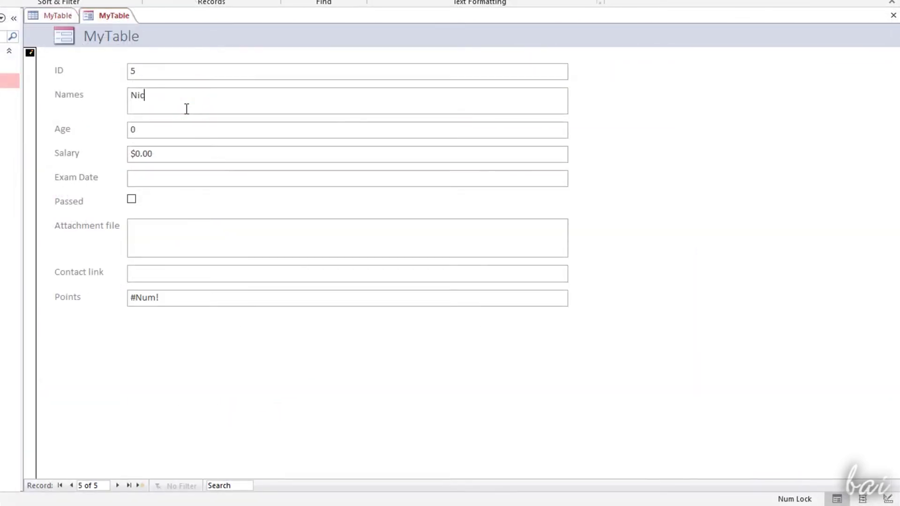
Step: In the form's new record, set the Age to 45 and the Salary to 3000
left_click(155, 129)
type("45")
left_click(161, 156)
type("3000")
key("Tab")
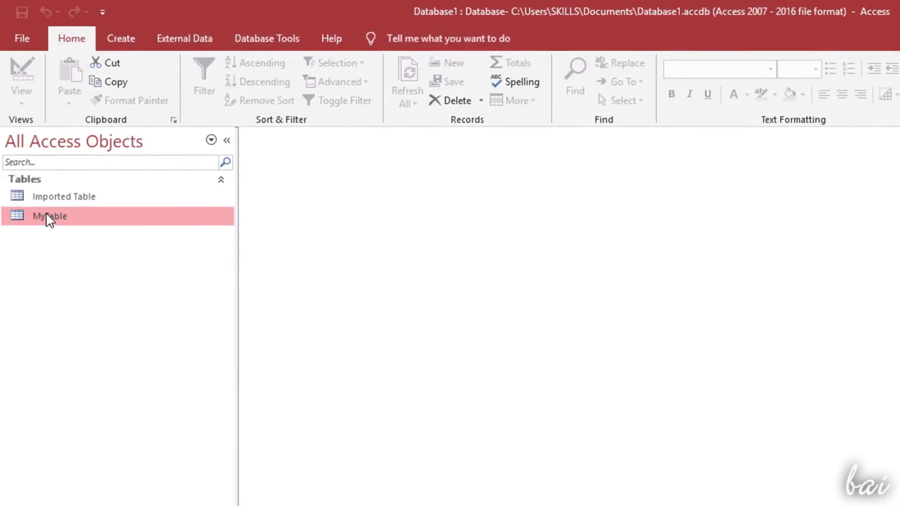
Step: Open MyTable as a datasheet and create a form based on it
double_click(47, 215)
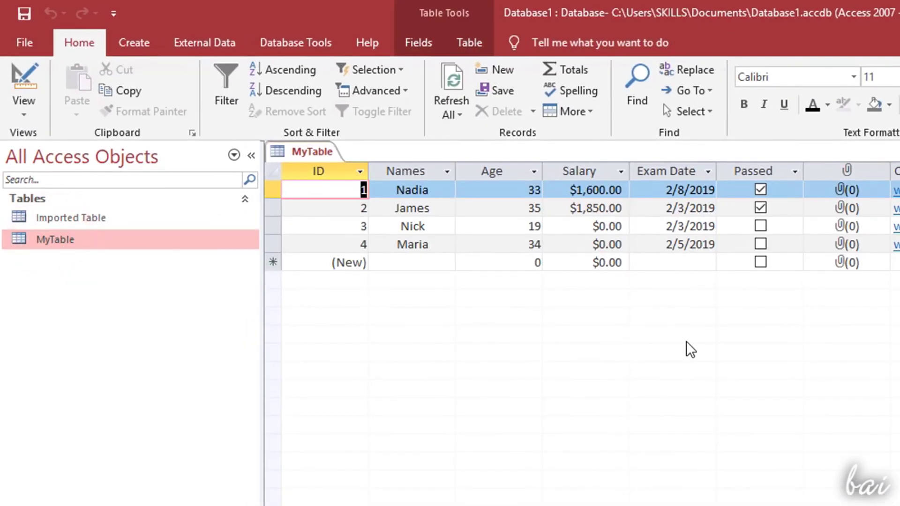
left_click(140, 40)
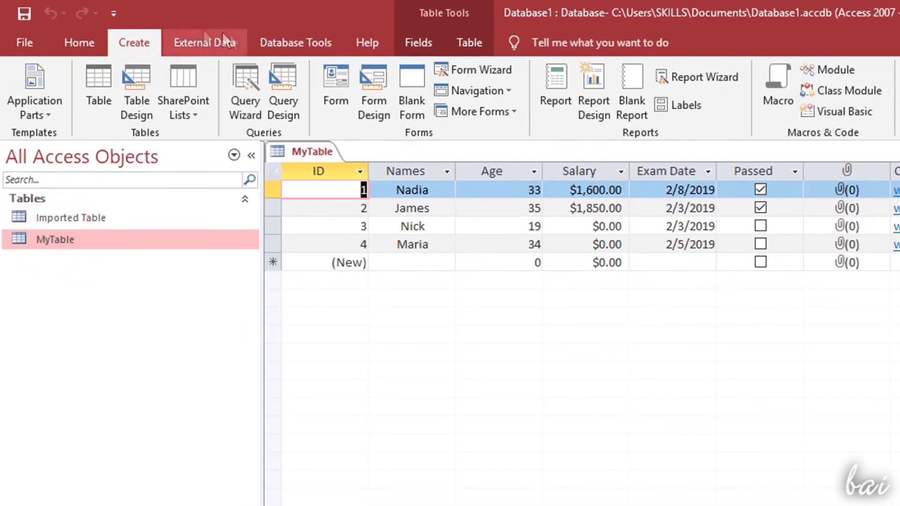
left_click(342, 109)
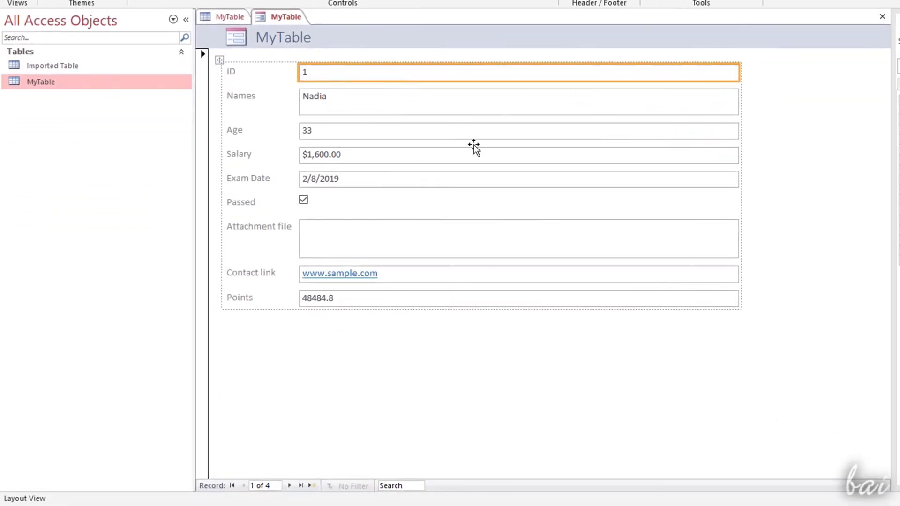
Step: Check the first record's fields in the form and page through the records to the new blank one
left_click(335, 234)
left_click(412, 277)
left_click(402, 298)
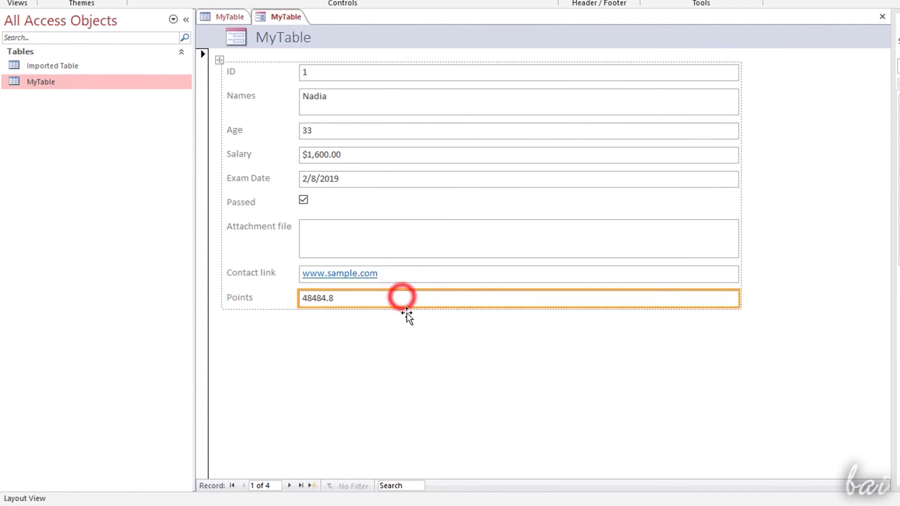
left_click(289, 486)
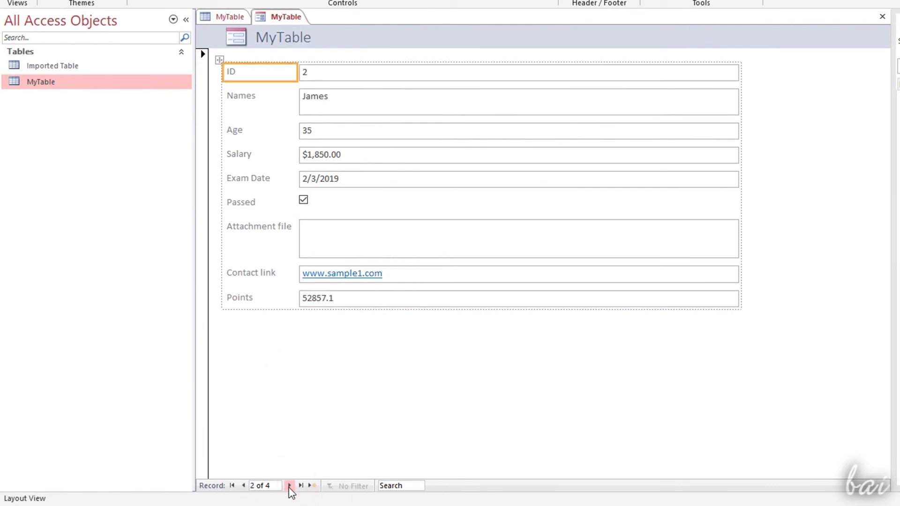
left_click(289, 486)
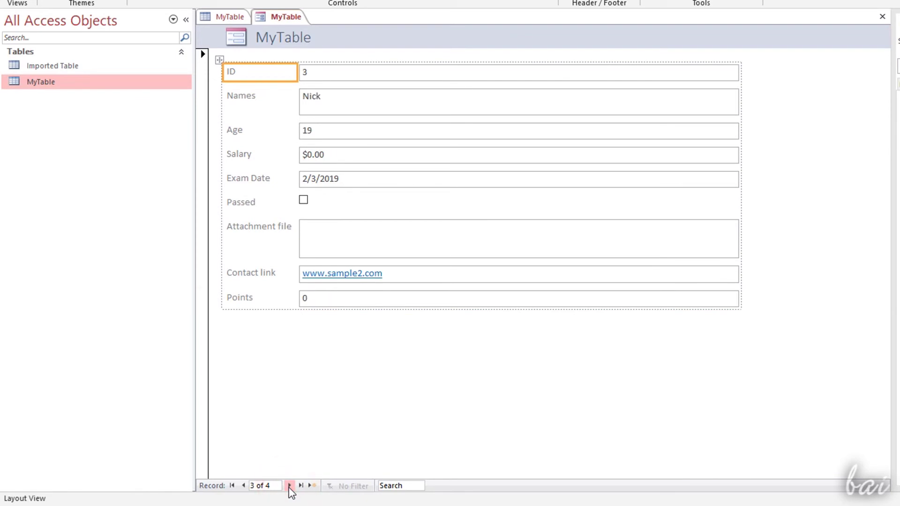
left_click(290, 487)
left_click(290, 487)
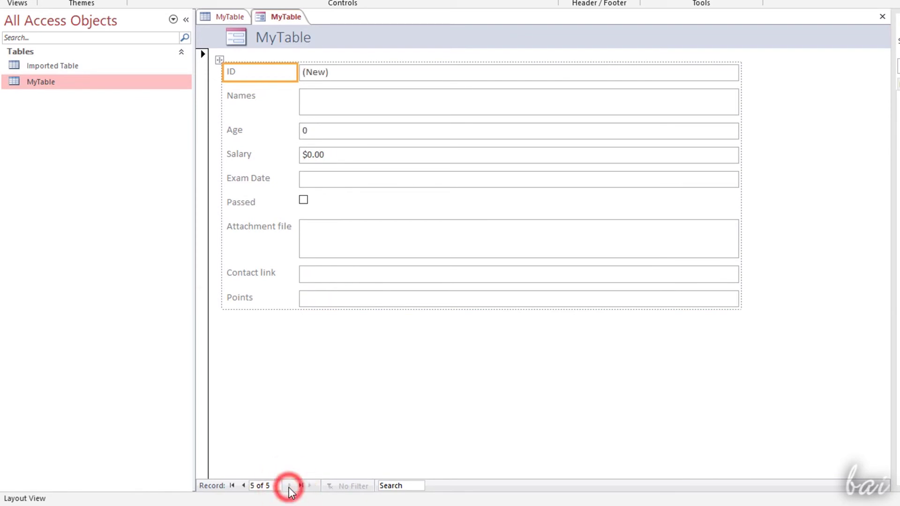
Step: Inspect the blank record's ID, Points, Contact link, Attachment file and Names fields in the form
left_click(342, 75)
left_click(355, 300)
left_click(359, 274)
left_click(354, 229)
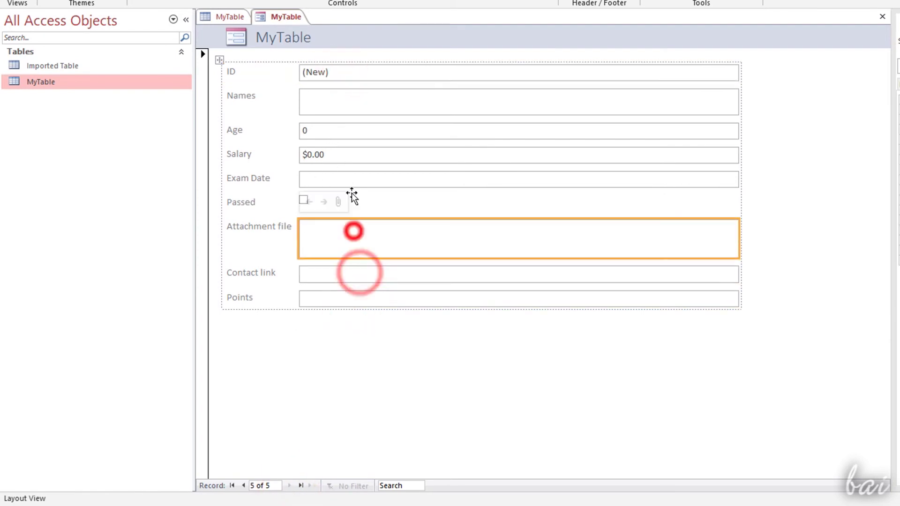
left_click(347, 76)
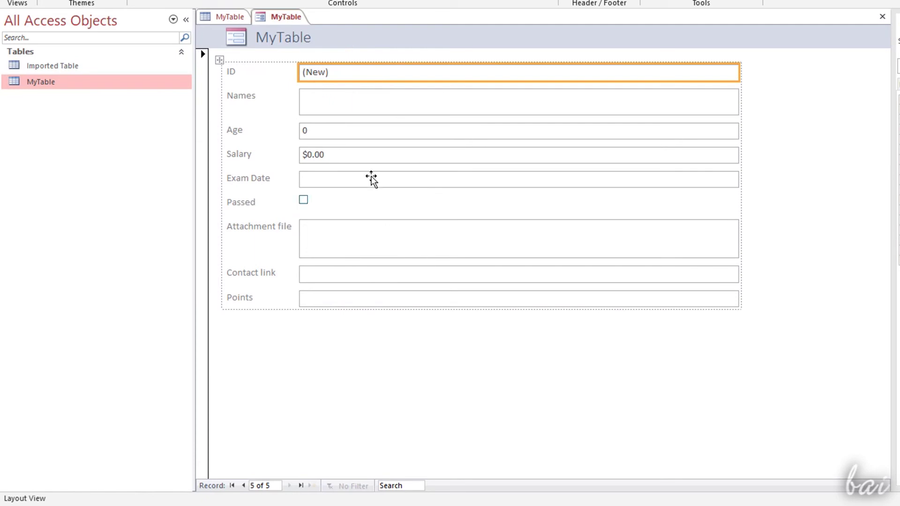
left_click(336, 101)
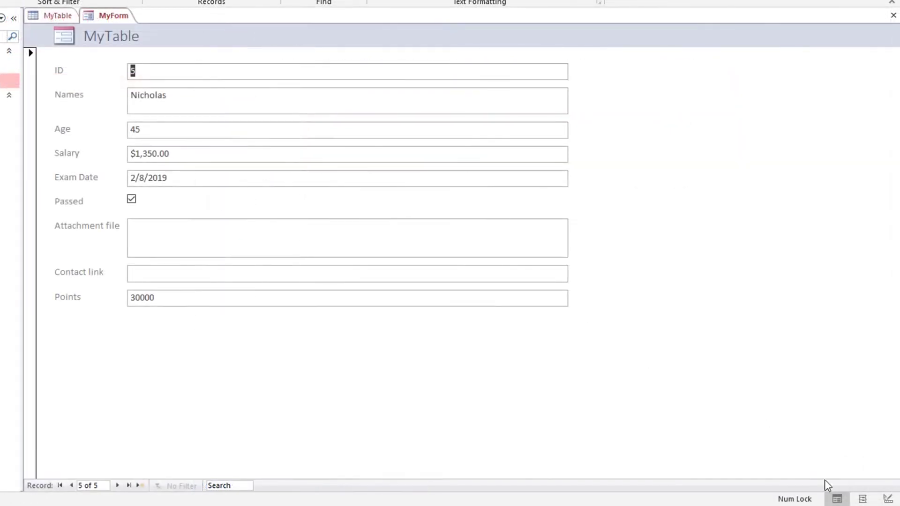
Step: Switch MyForm to Layout View and go through its field controls from Names down to Points
left_click(869, 503)
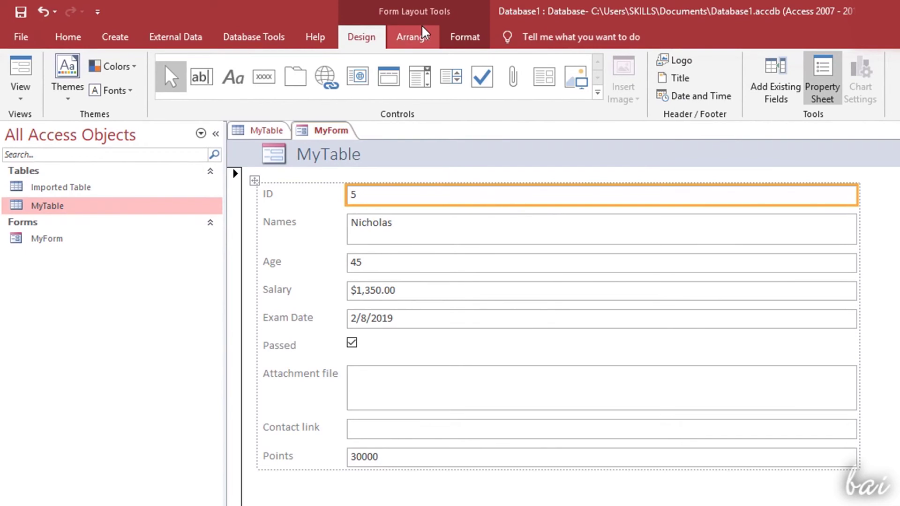
left_click(475, 227)
left_click(475, 264)
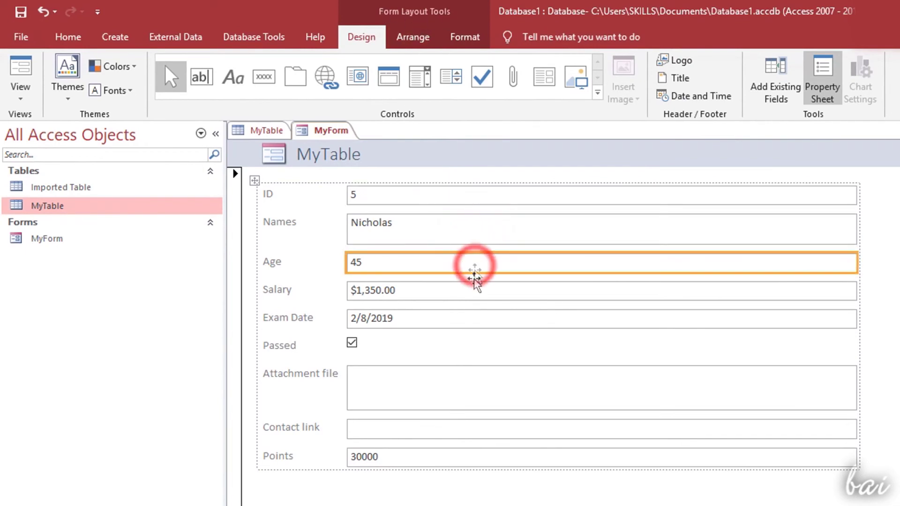
left_click(475, 287)
left_click(474, 315)
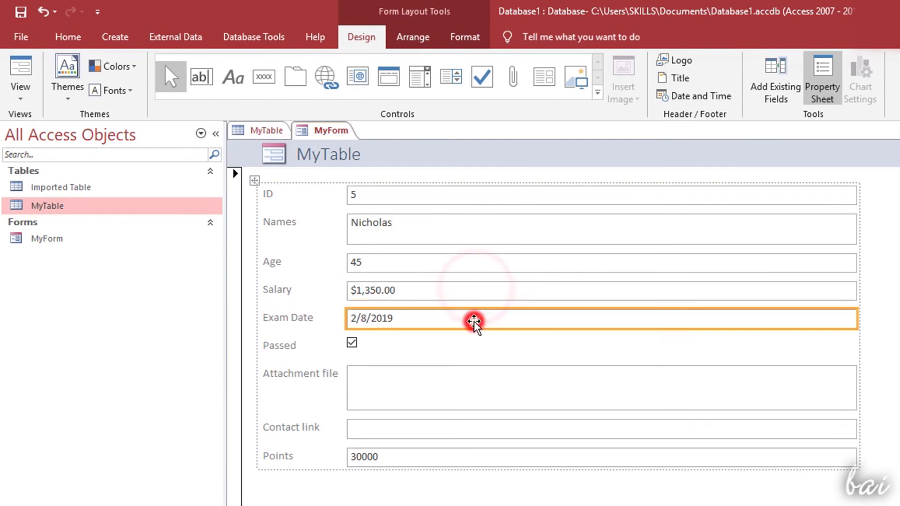
left_click(470, 384)
left_click(476, 427)
left_click(483, 455)
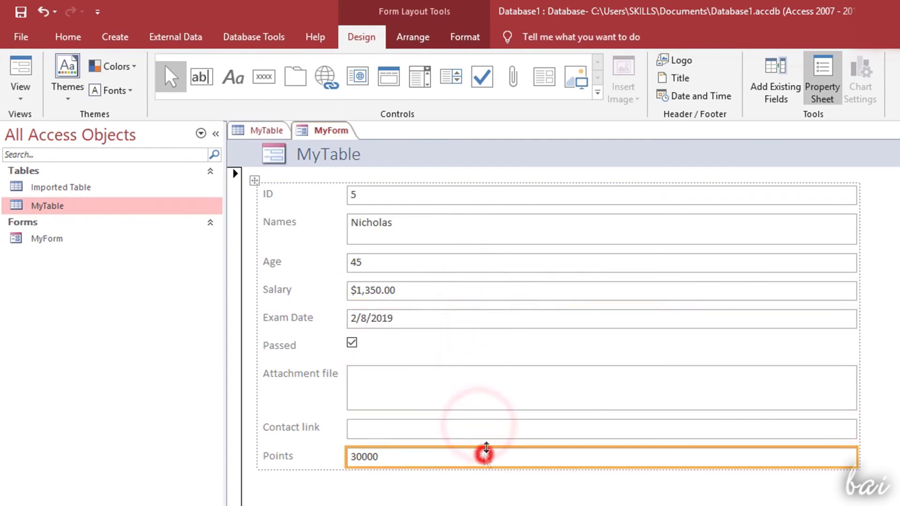
Step: Insert a row below Names in the form, with a Surname label and a sample surname beside it
left_click(464, 201)
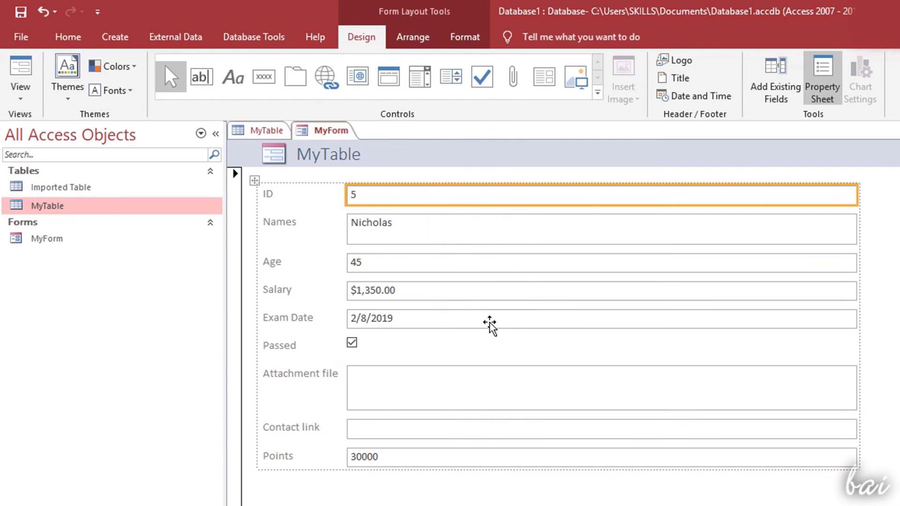
left_click(397, 232)
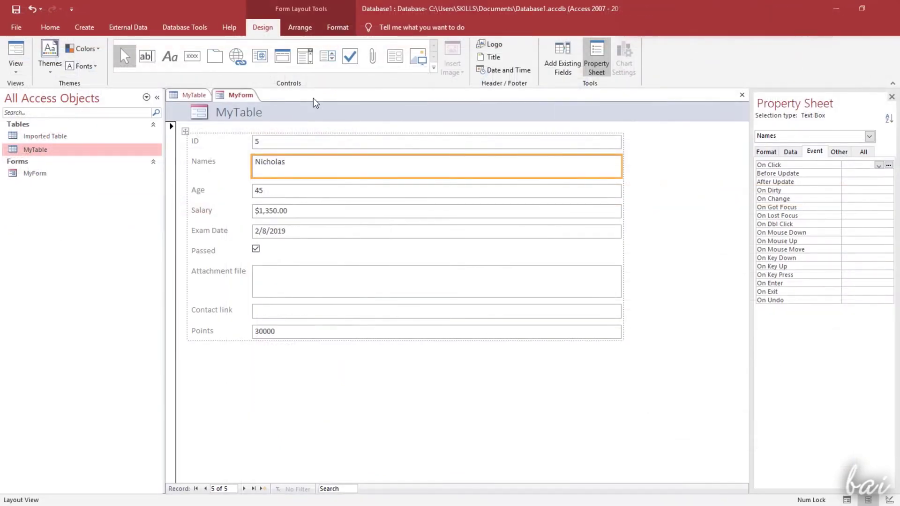
left_click(300, 28)
left_click(127, 59)
left_click(233, 189)
left_click(233, 190)
type("Su")
left_click(281, 190)
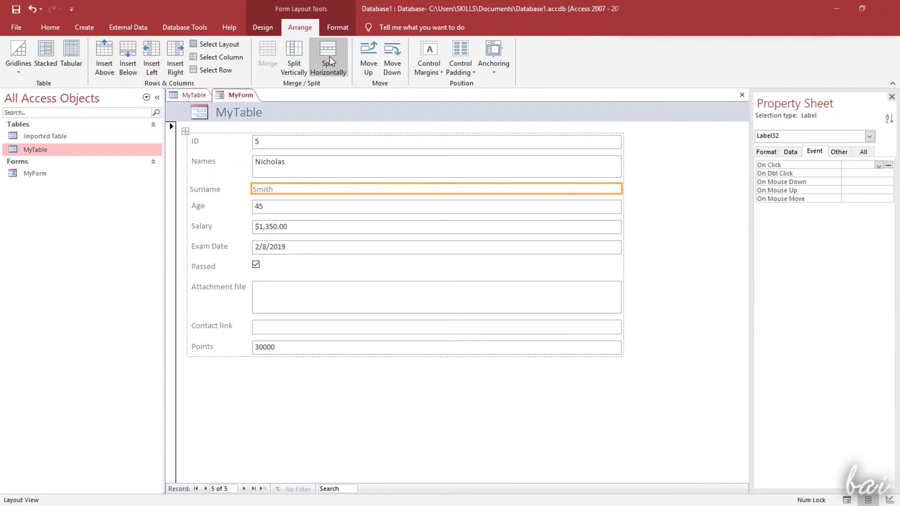
Step: Try to split the sample surname's cell horizontally
left_click(329, 58)
left_click(488, 188)
left_click(412, 187)
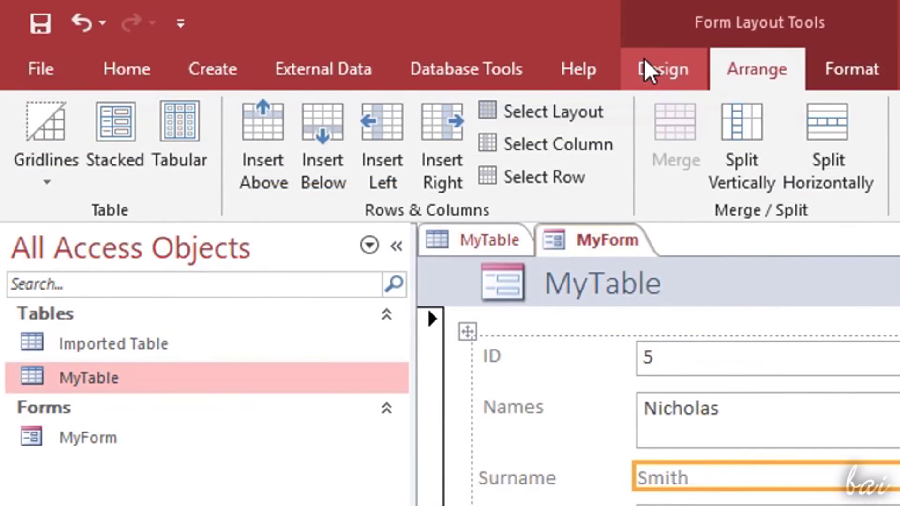
Step: Try moving the Surname label into a row between Attachment file and Contact link
left_click(259, 24)
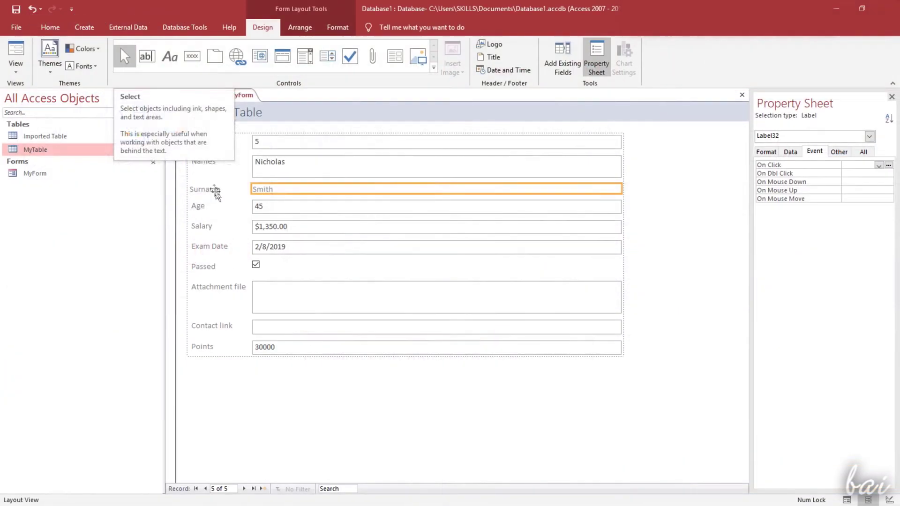
left_click(568, 479)
left_click_drag(227, 191, 366, 324)
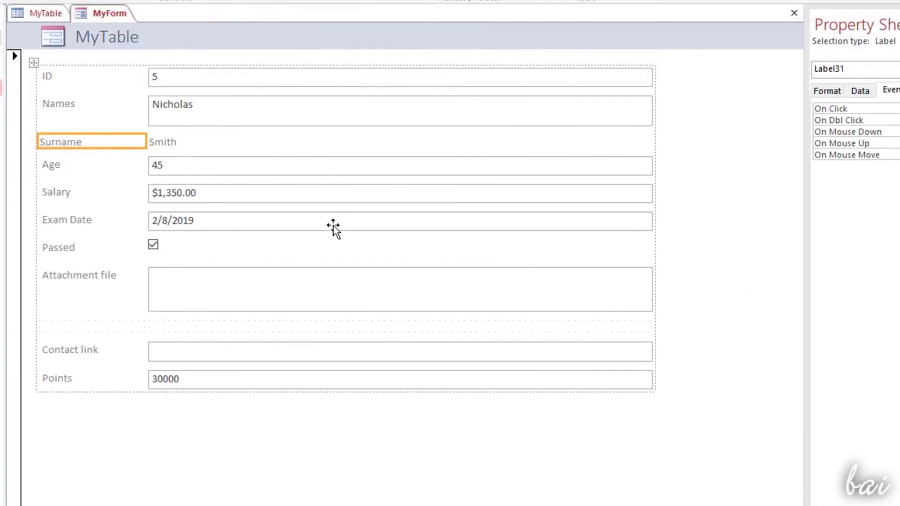
Step: Open the Surname label's properties and look at the options for its On Click event
left_click(204, 142)
right_click(204, 141)
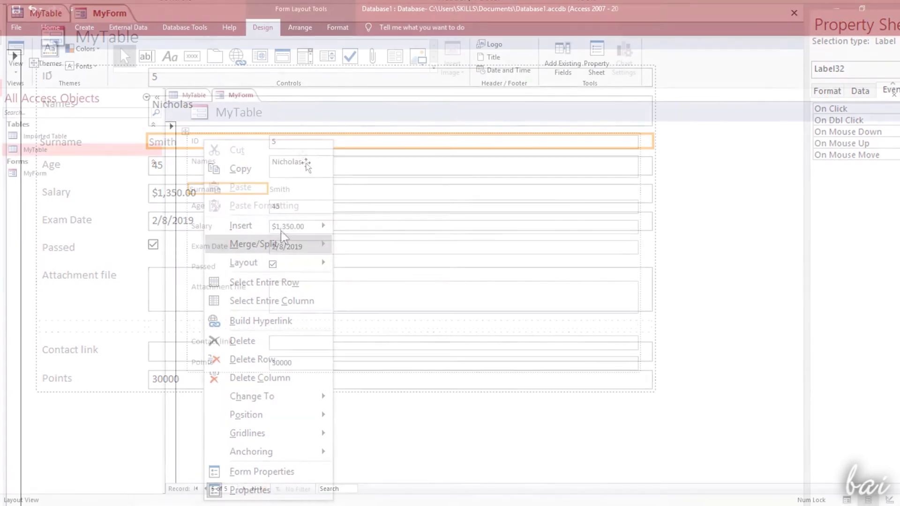
left_click(241, 190)
right_click(241, 190)
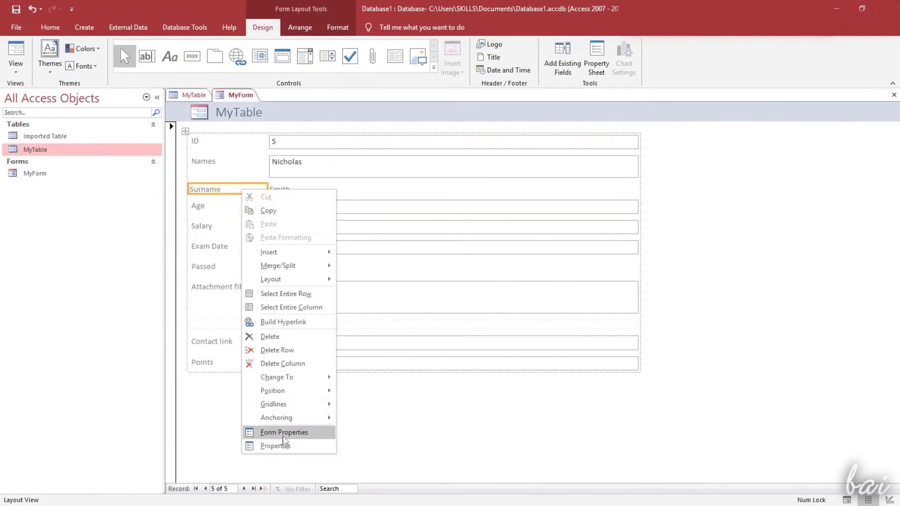
left_click(297, 448)
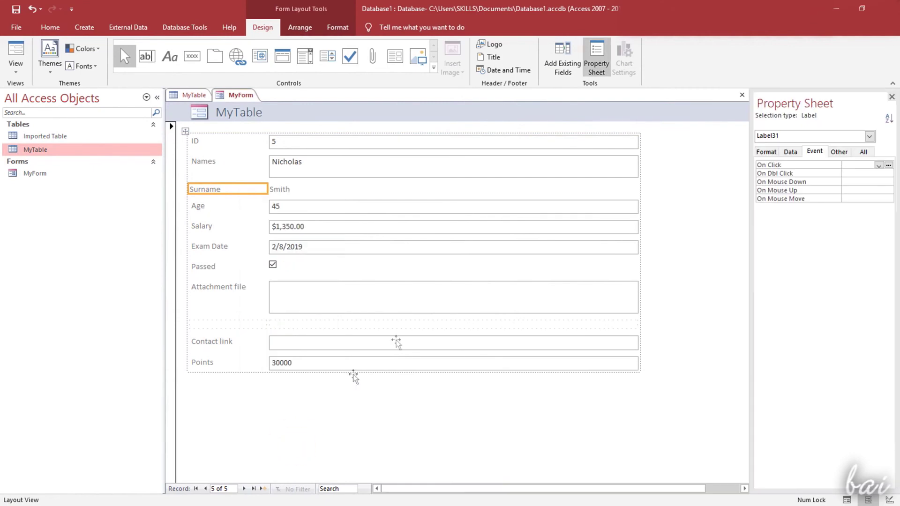
left_click(877, 167)
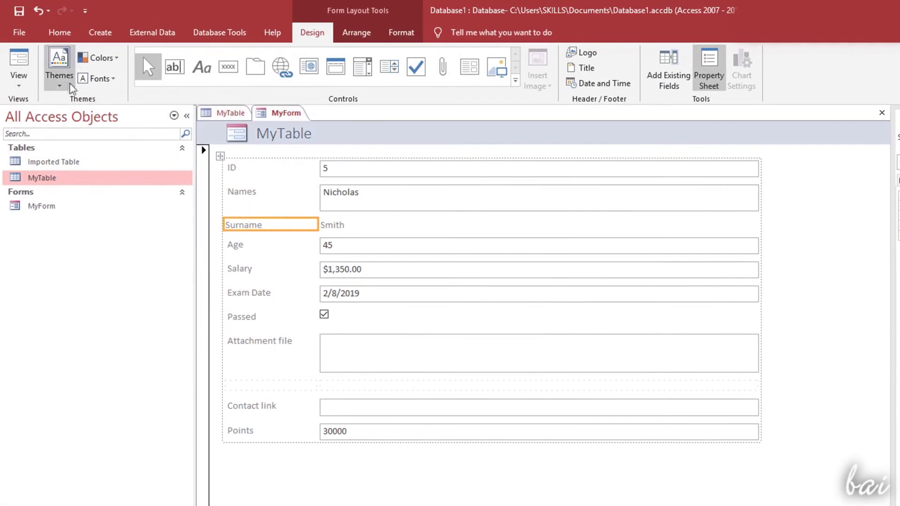
Step: Try the green Office theme on the form, and apply the purple theme with Century Gothic fonts instead
left_click(59, 72)
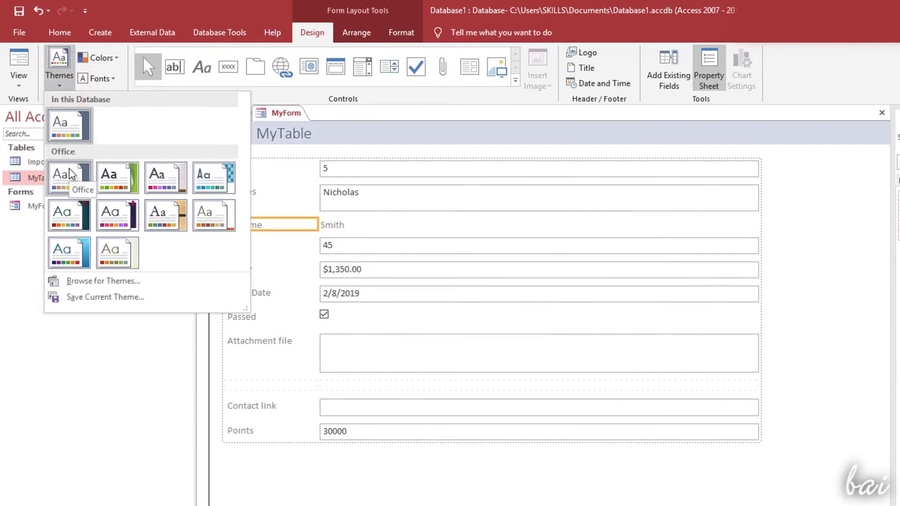
left_click(102, 172)
left_click(50, 76)
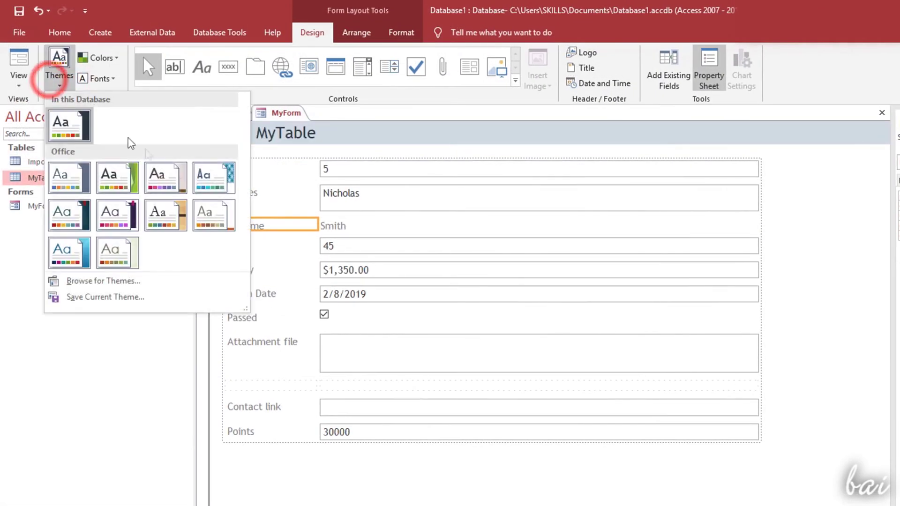
left_click(204, 184)
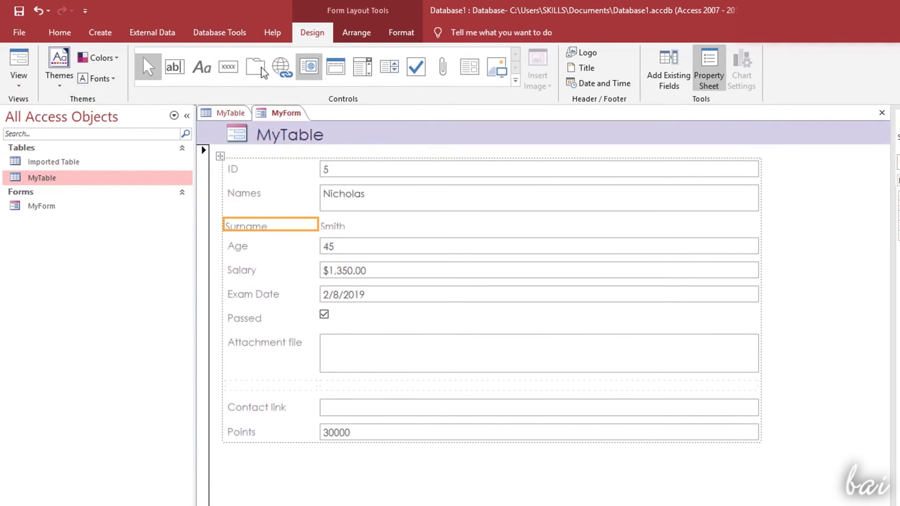
left_click(174, 67)
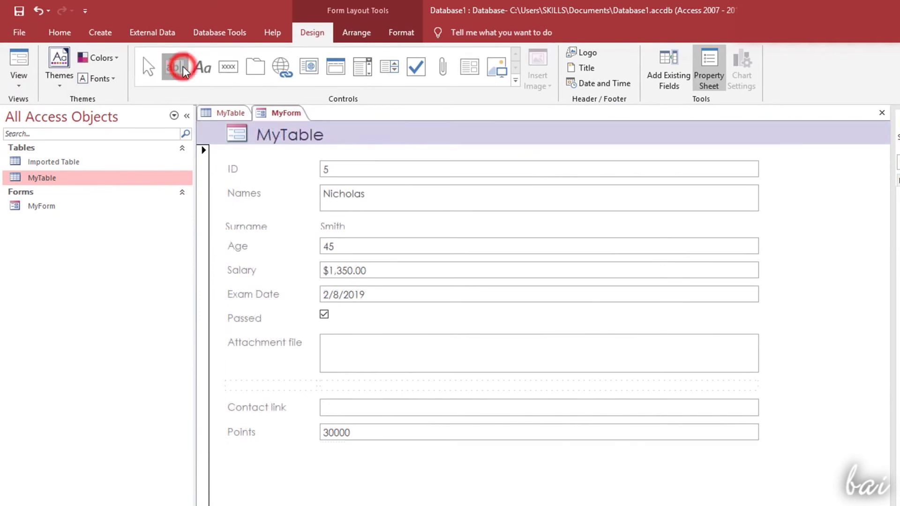
left_click(323, 449)
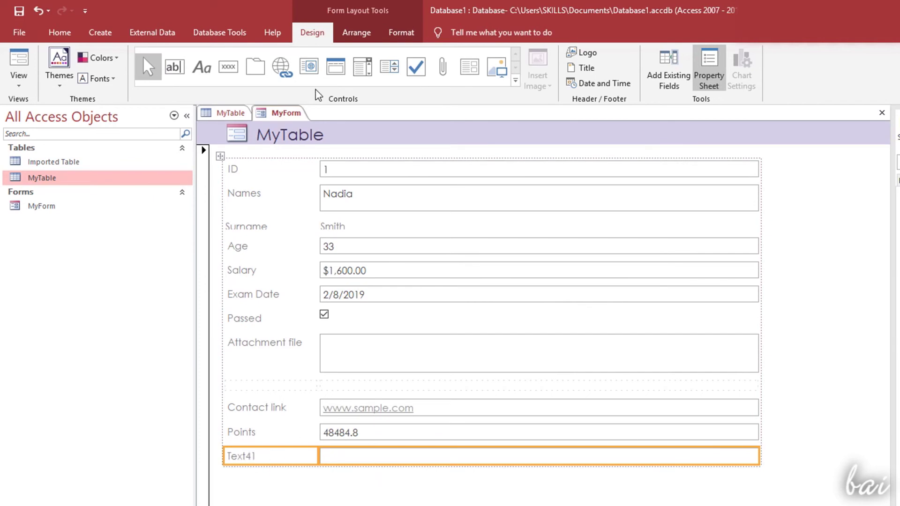
left_click(282, 67)
left_click(230, 474)
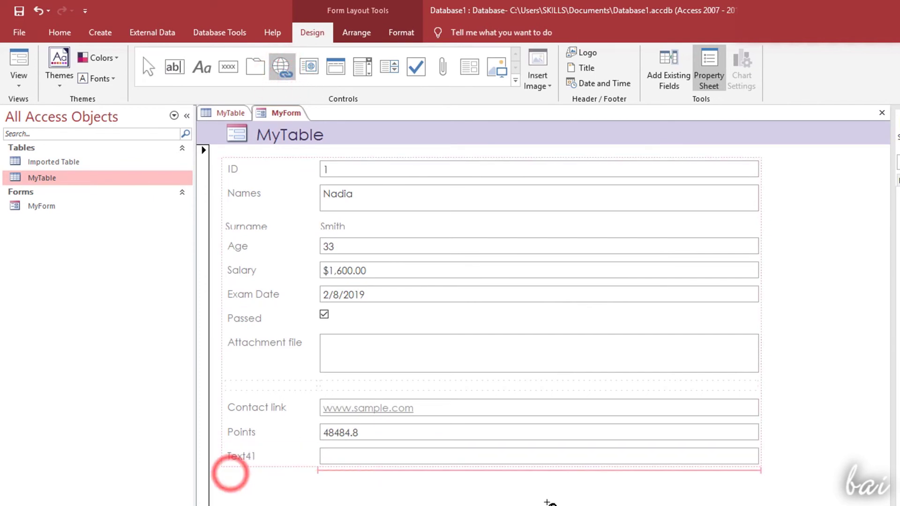
left_click(597, 364)
type("http://www.google.com/")
key("Return")
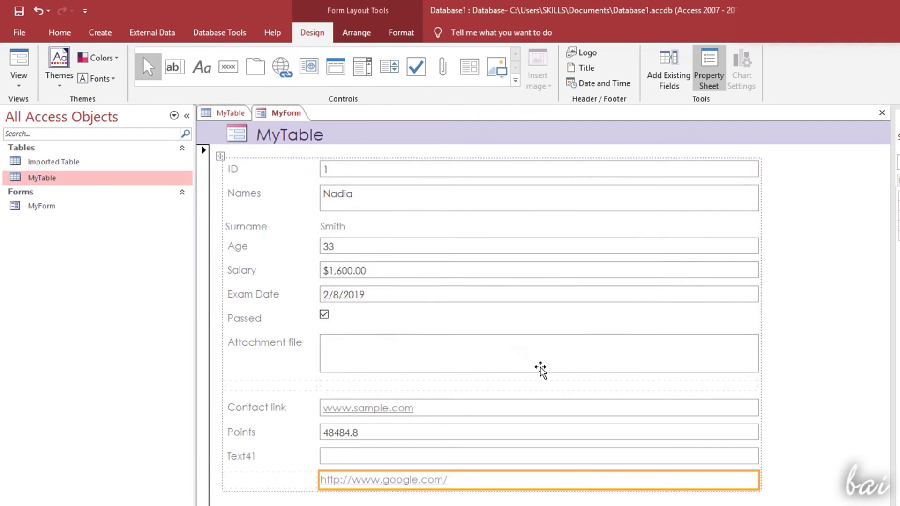
Step: Add a tab control to the form below the Google hyperlink
left_click(276, 483)
left_click(396, 456)
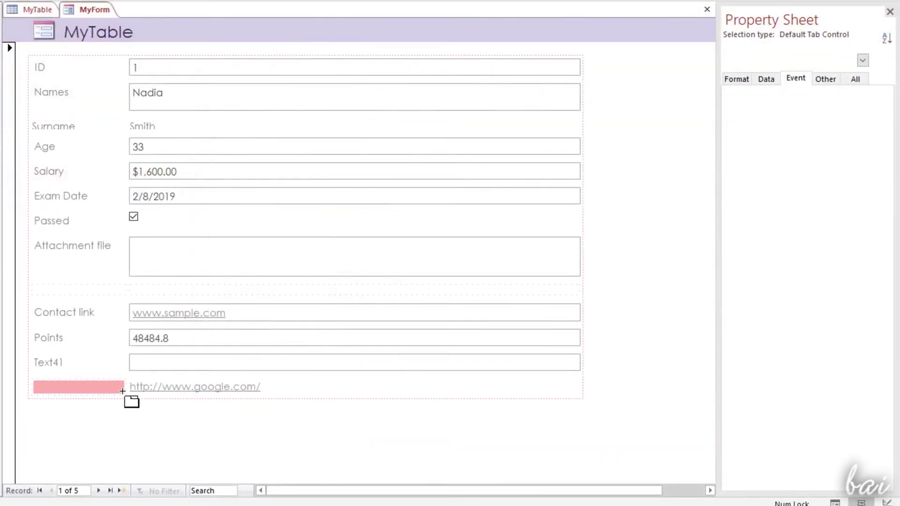
left_click(131, 401)
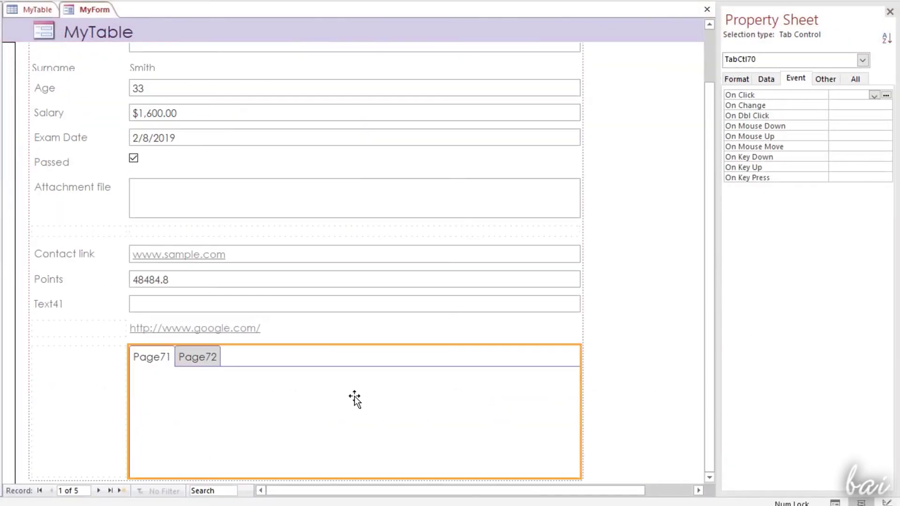
Step: Widen the property value column and view the On Click event options of the tab control's first page
left_click(354, 396)
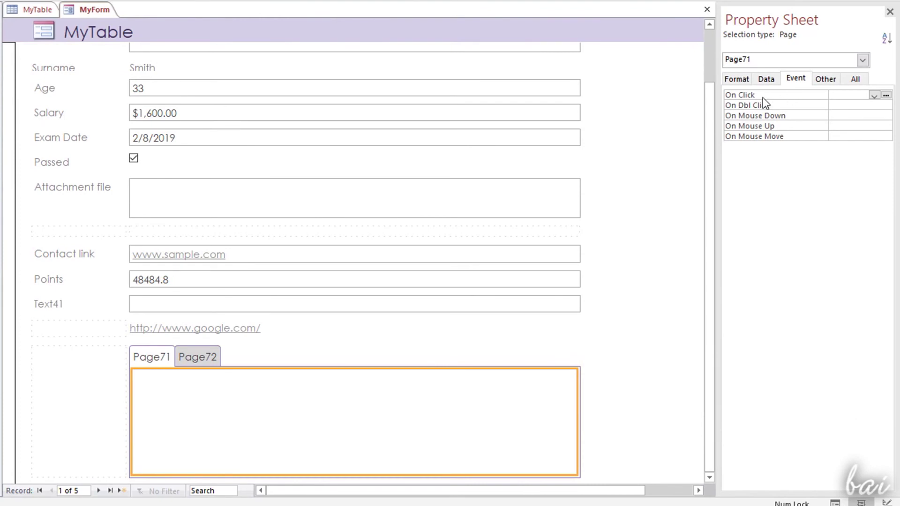
left_click(874, 95)
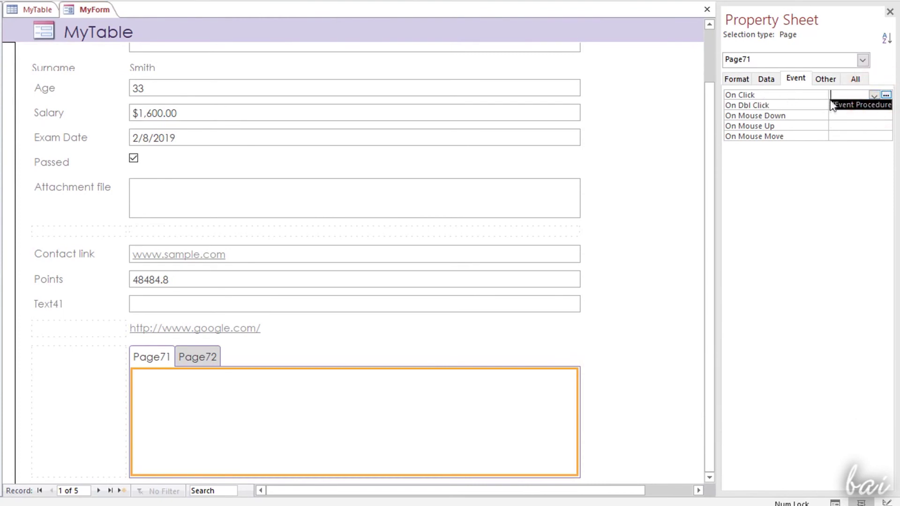
left_click_drag(828, 95, 799, 94)
left_click(875, 96)
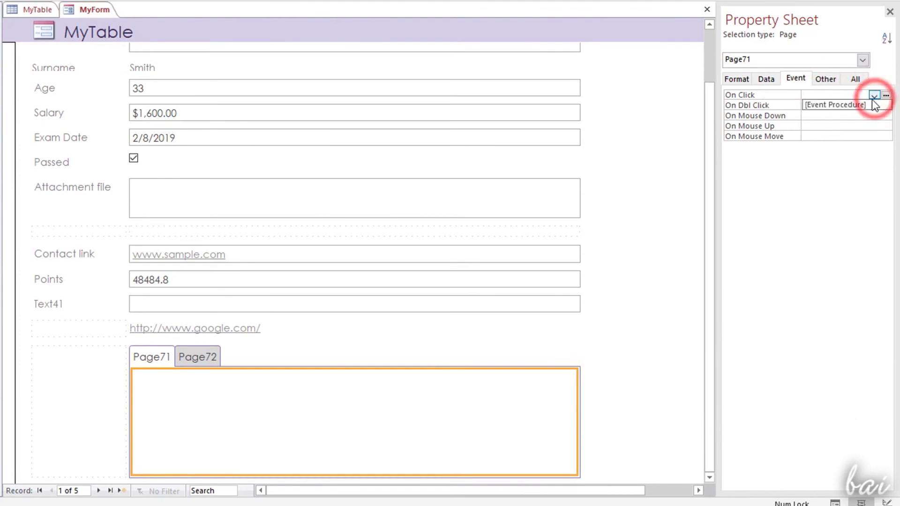
left_click(773, 105)
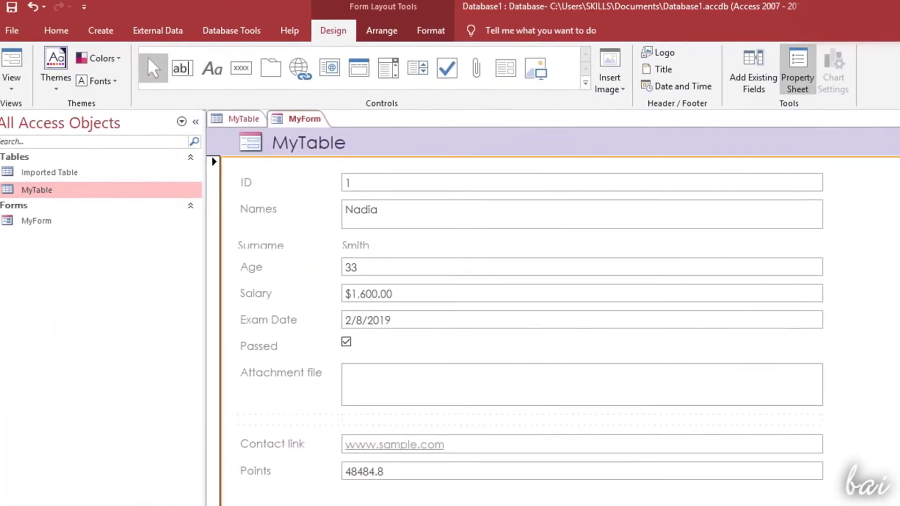
Step: Set the font of the MyTable title in the form header to Adobe Caslon Pro
left_click(431, 30)
left_click(309, 143)
left_click(193, 60)
left_click(200, 60)
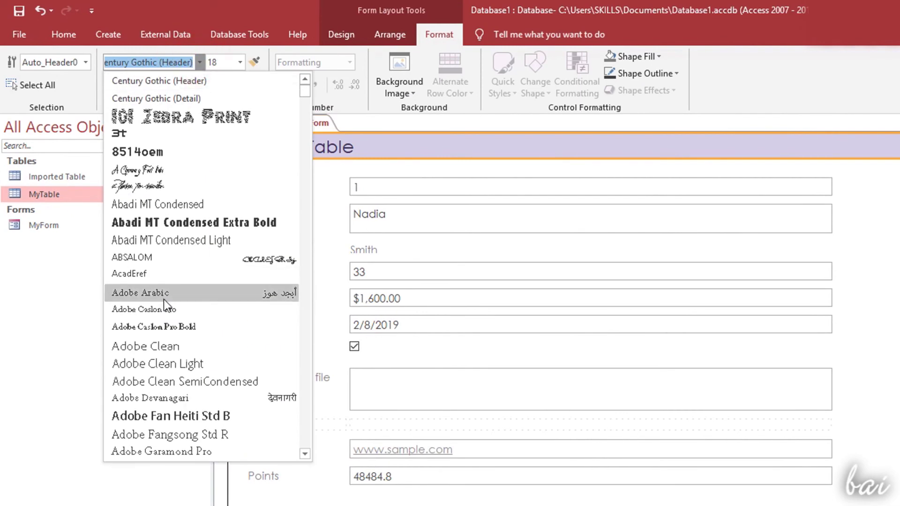
left_click(167, 312)
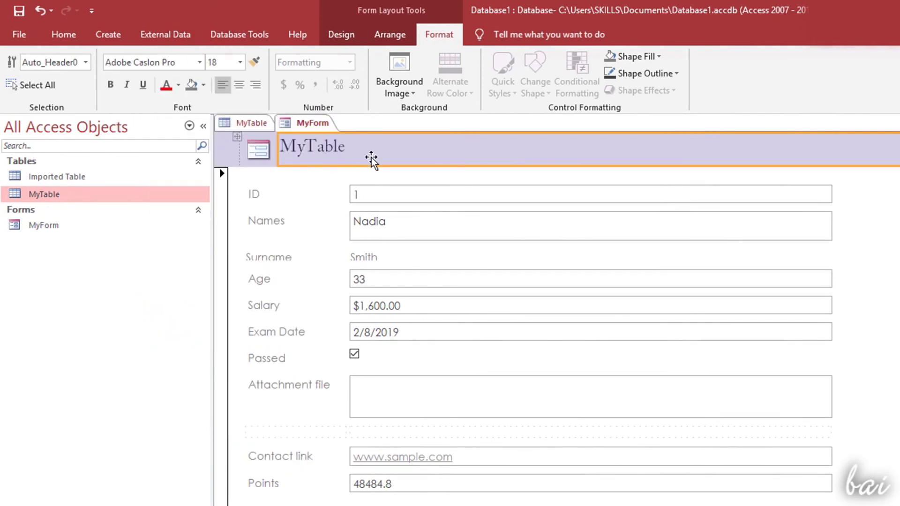
Step: Make all the field labels from ID to Points red and bold
left_click(315, 201)
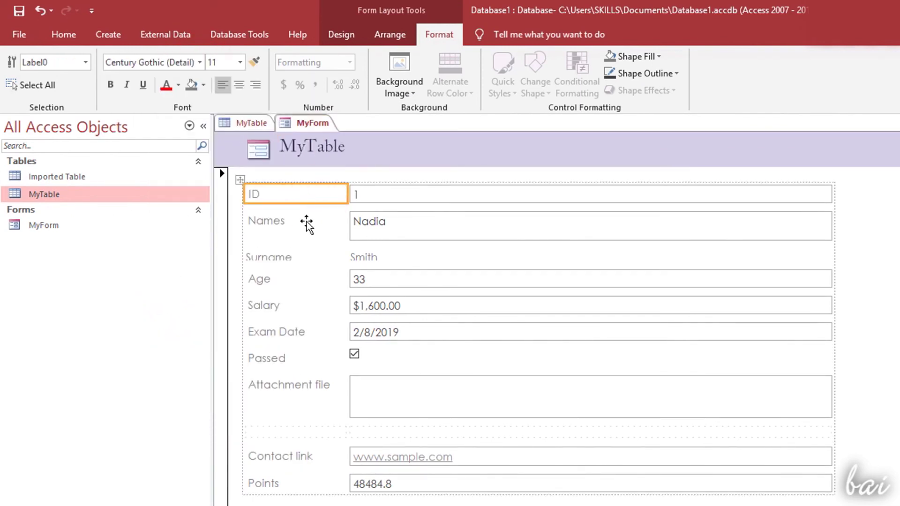
left_click(306, 225, "shift")
left_click(302, 255, "shift")
left_click(300, 281, "shift")
left_click(296, 307, "shift")
left_click(303, 333, "shift")
left_click(297, 360, "shift")
left_click(297, 386, "shift")
left_click(297, 458, "shift")
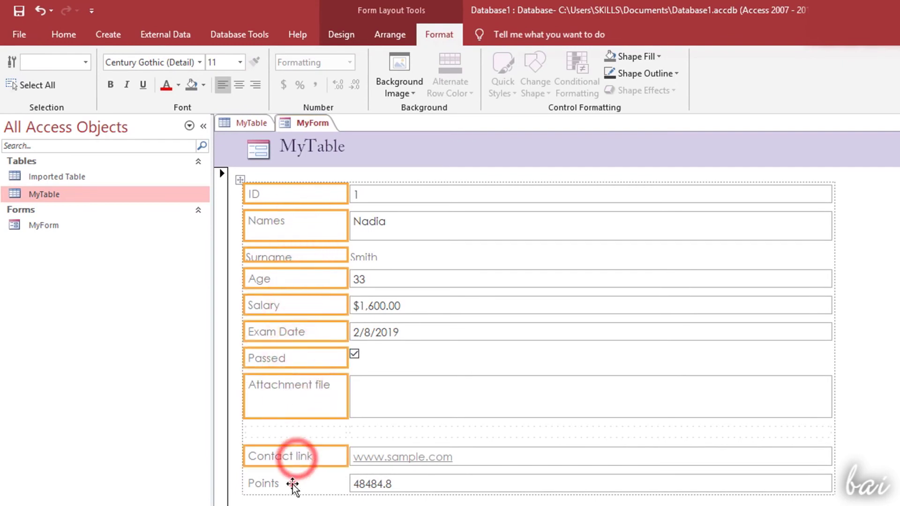
left_click(292, 483, "shift")
left_click(168, 84)
left_click(111, 84)
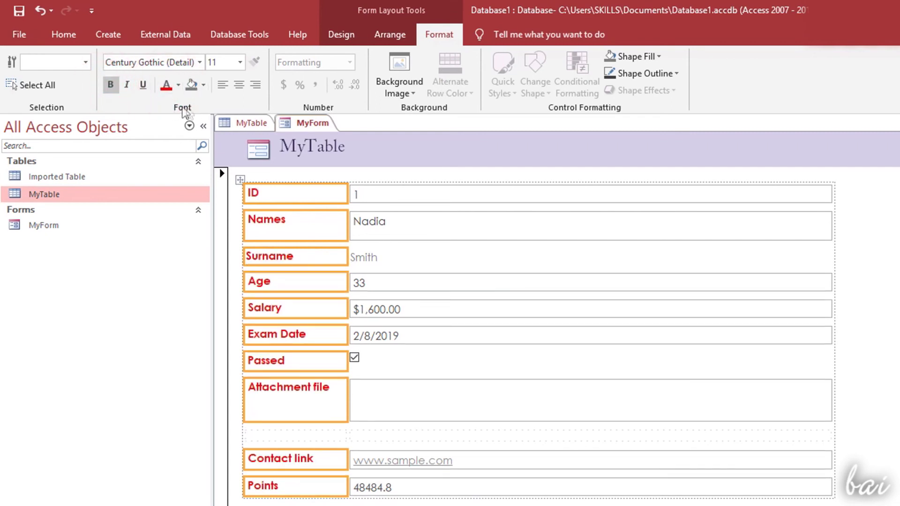
Step: Try a yellow fill on the field labels, and set their background to Accent 4, Lighter 80% instead
left_click(203, 85)
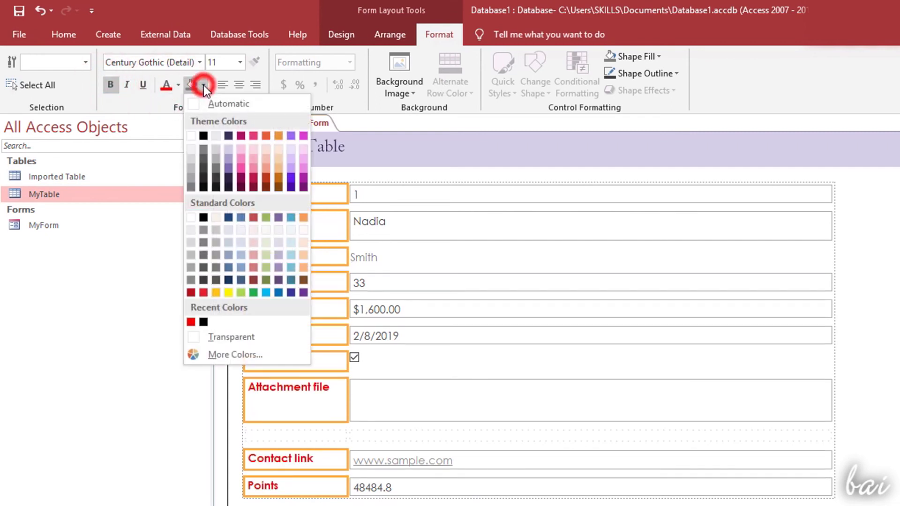
left_click(230, 292)
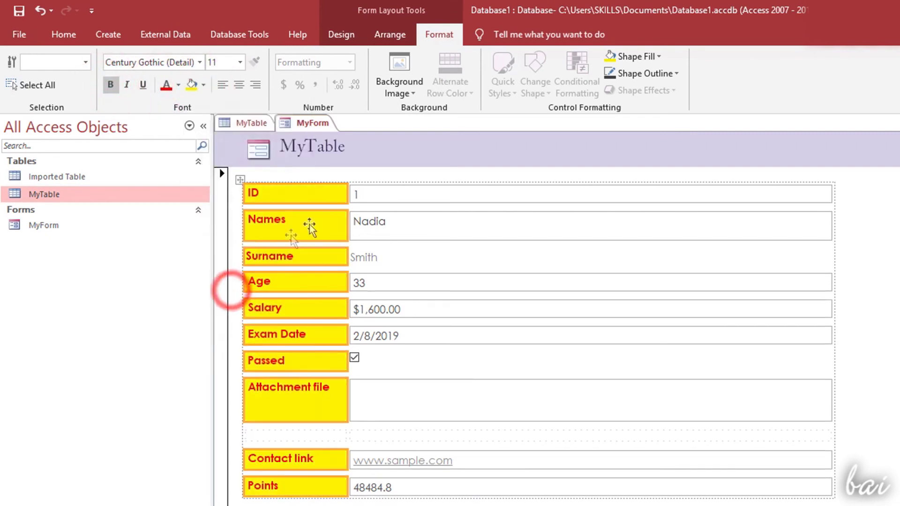
left_click(204, 84)
left_click(280, 148)
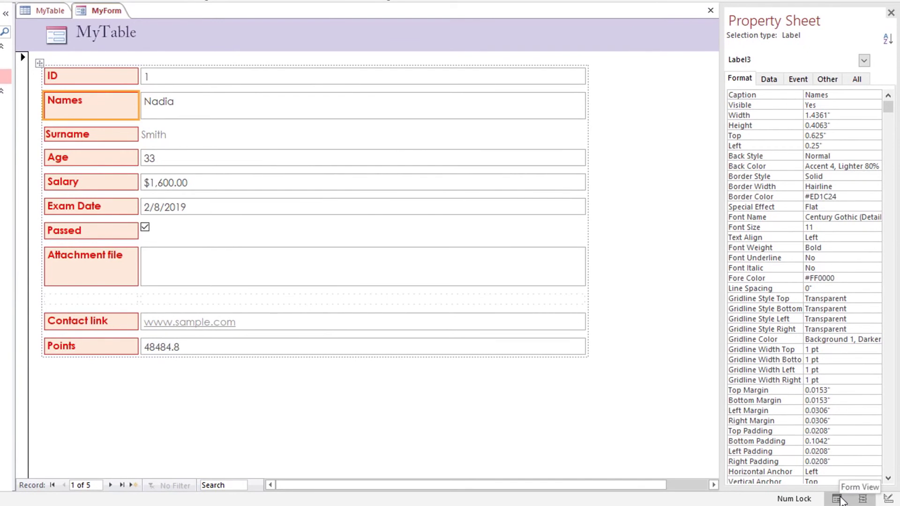
Step: Switch MyForm to Form View and go through the first record's fields from Names to Salary
left_click(838, 499)
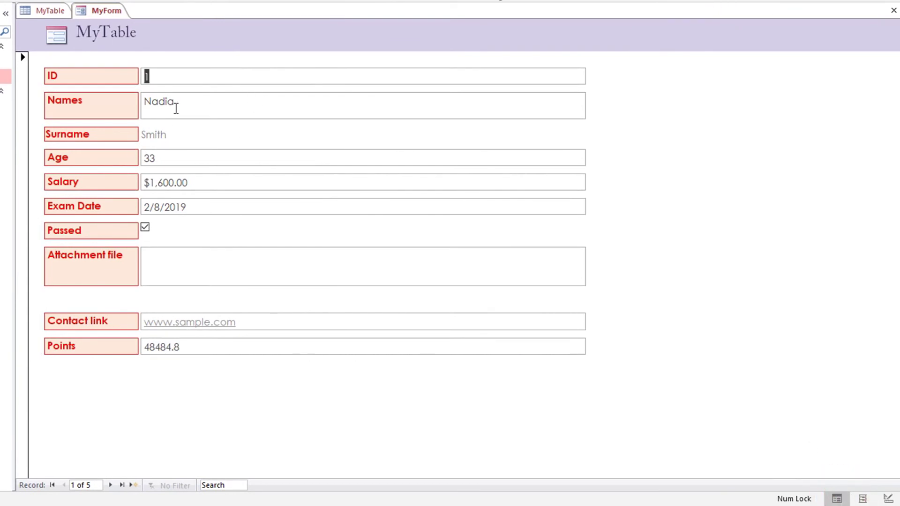
left_click(184, 95)
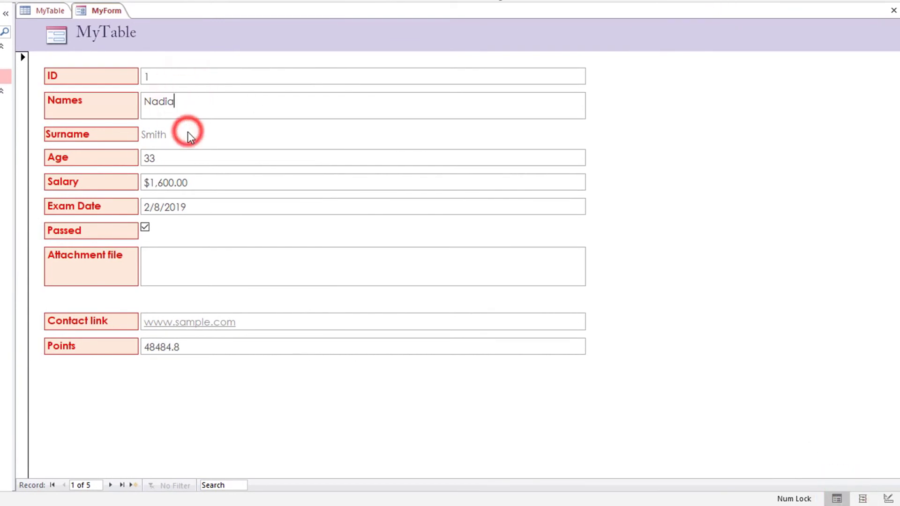
left_click(168, 157)
left_click(201, 182)
Step: Browse to a new record in MyForm and enter the person's first name, age 51, salary $2,000.00 and exam date 2/13/2019
left_click(110, 485)
left_click(111, 485)
left_click(111, 485)
left_click(111, 485)
left_click(111, 485)
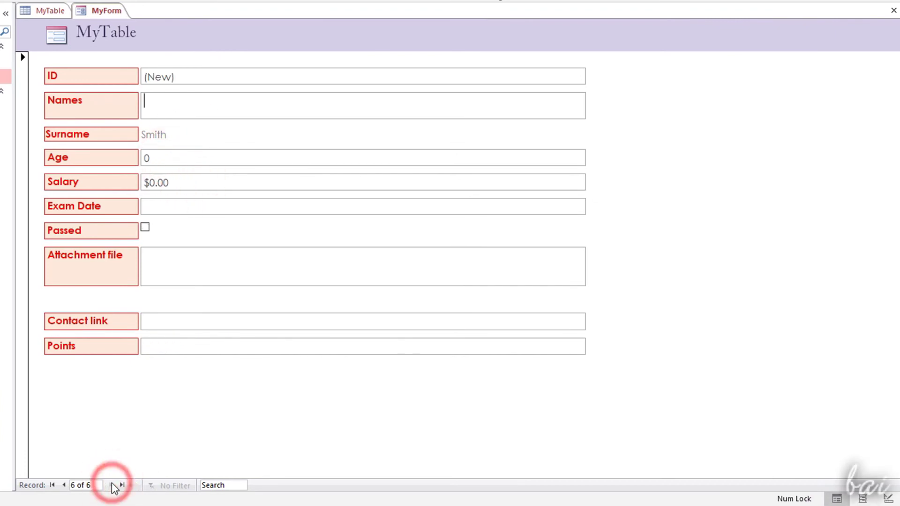
left_click(189, 102)
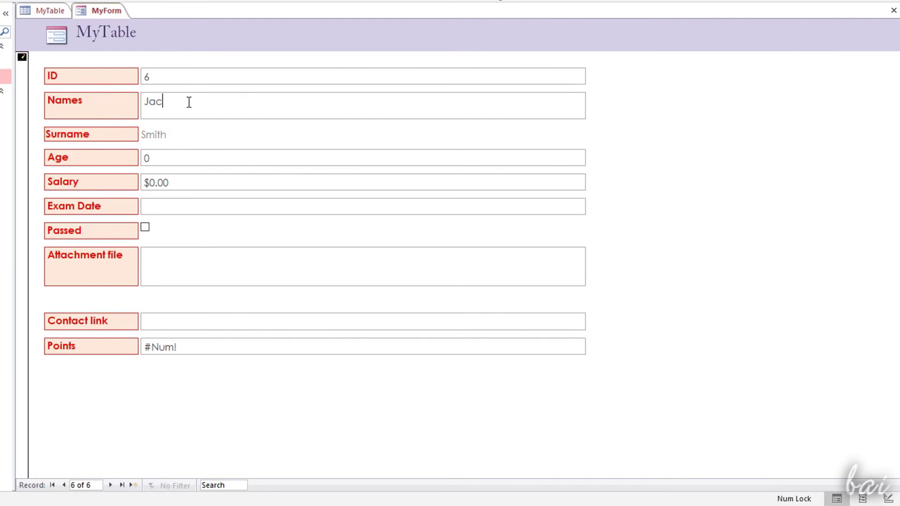
left_click(178, 151)
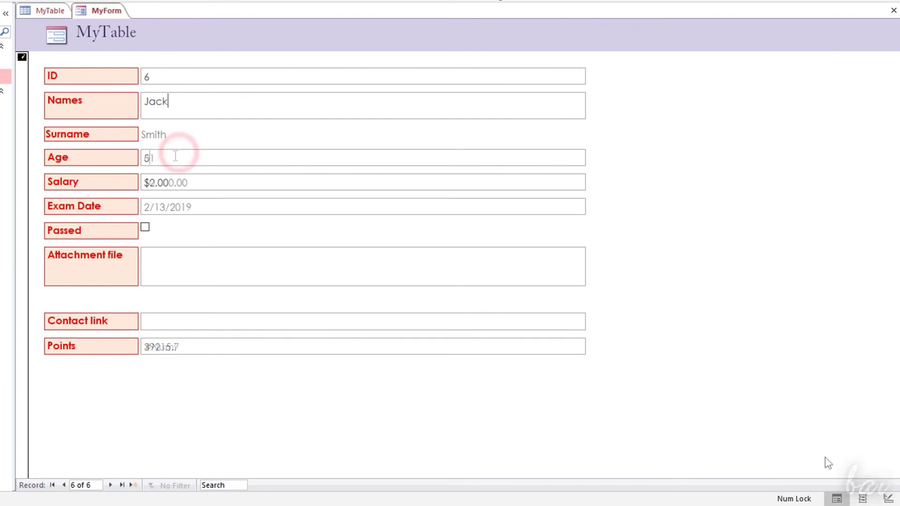
Step: Switch MyForm to Design View and examine its header title, Detail section, Form Footer and arranging tools
left_click(889, 500)
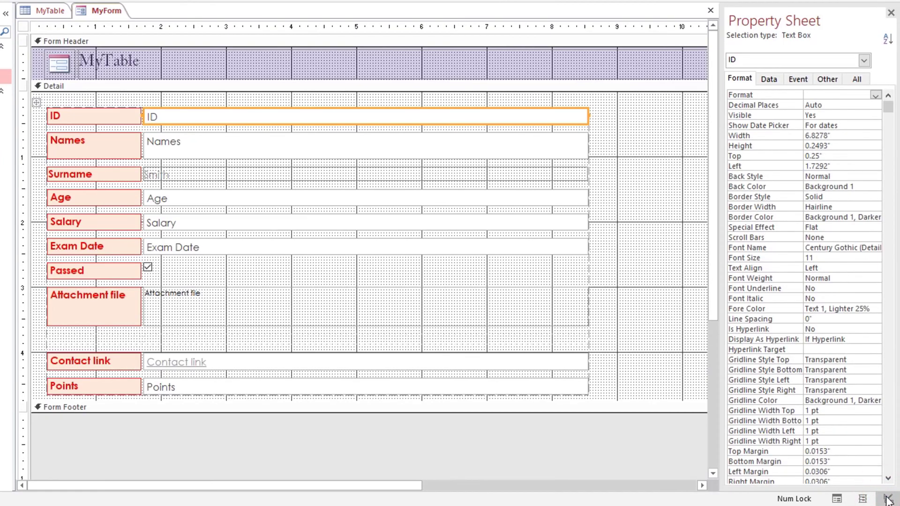
left_click(141, 72)
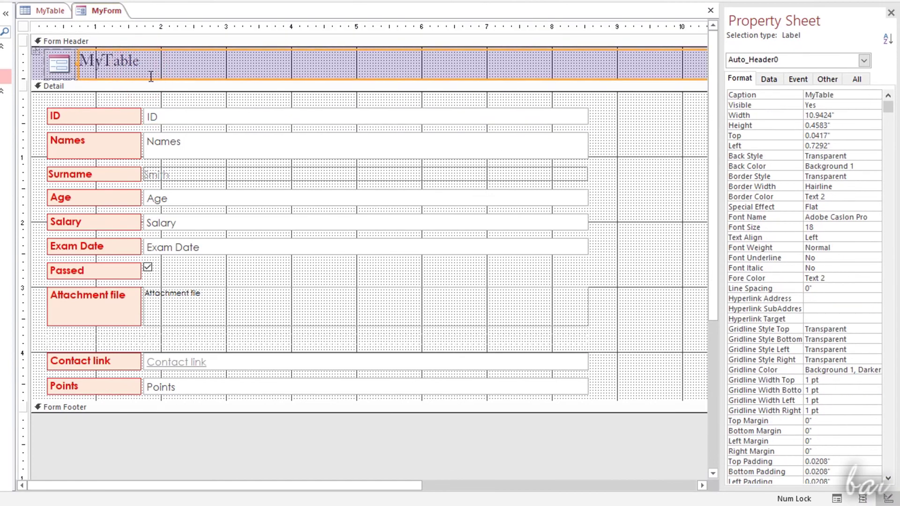
left_click(88, 61)
left_click(113, 96)
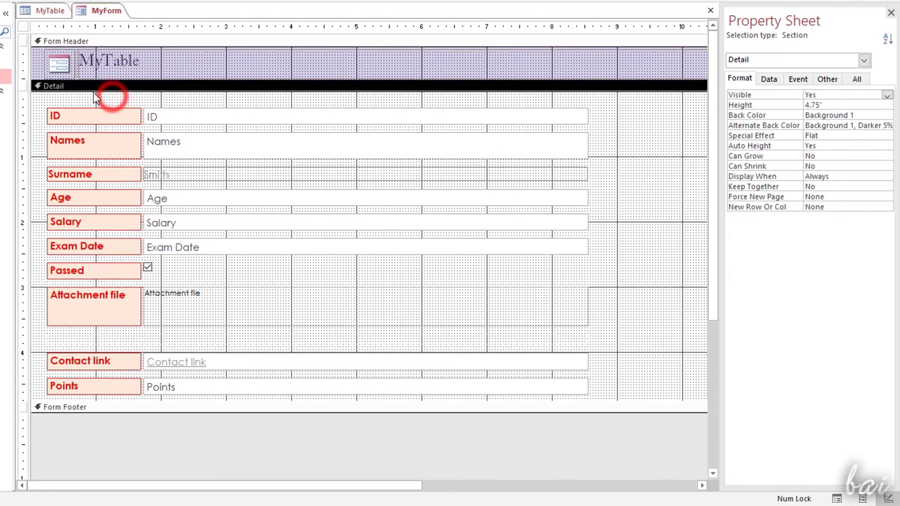
left_click(92, 434)
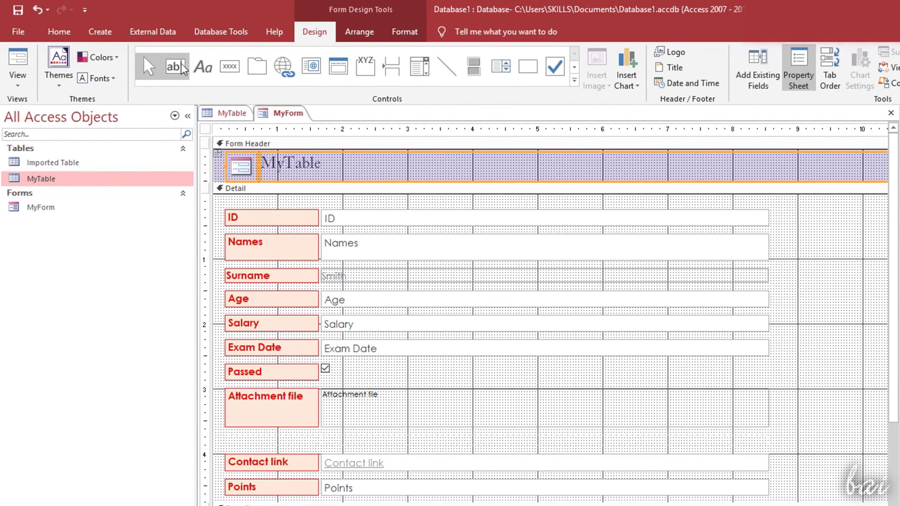
left_click(359, 32)
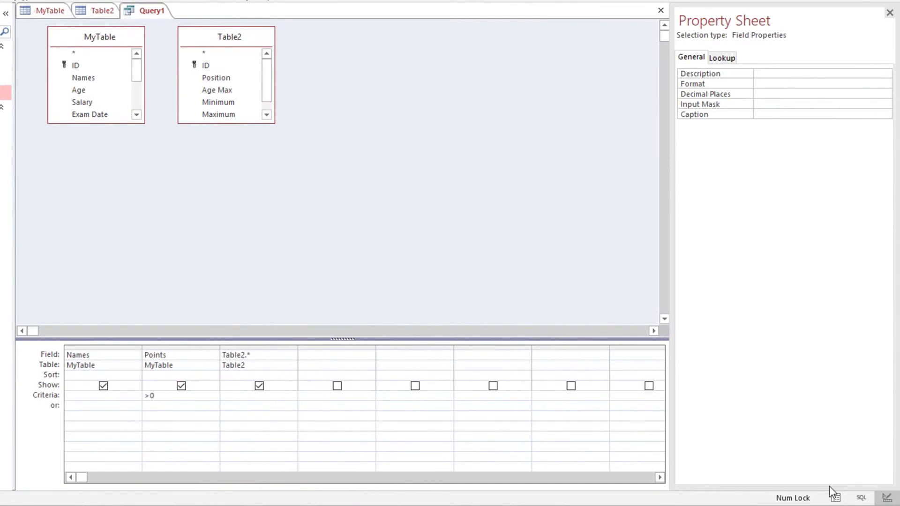
Step: View the results of Query1 in Datasheet View
left_click(835, 497)
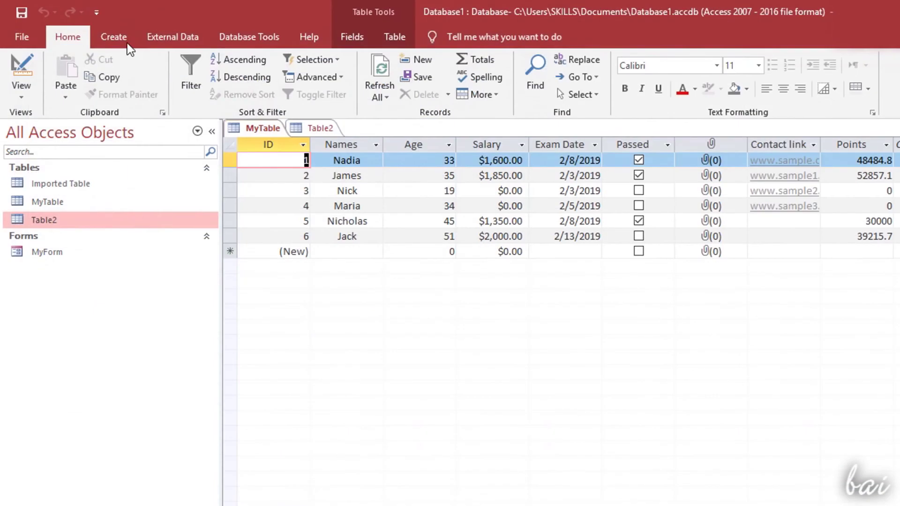
Step: Create a new query in Query Design and add MyTable and Table2 to it
left_click(113, 36)
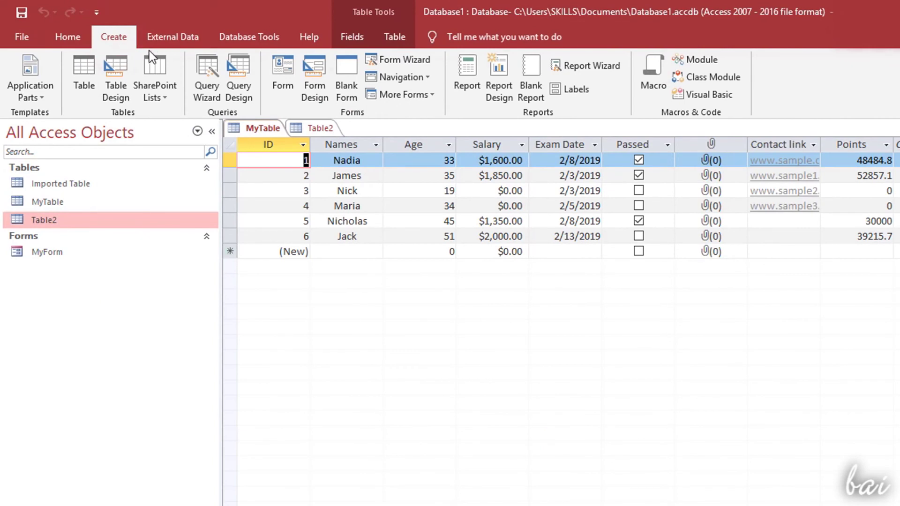
left_click(245, 97)
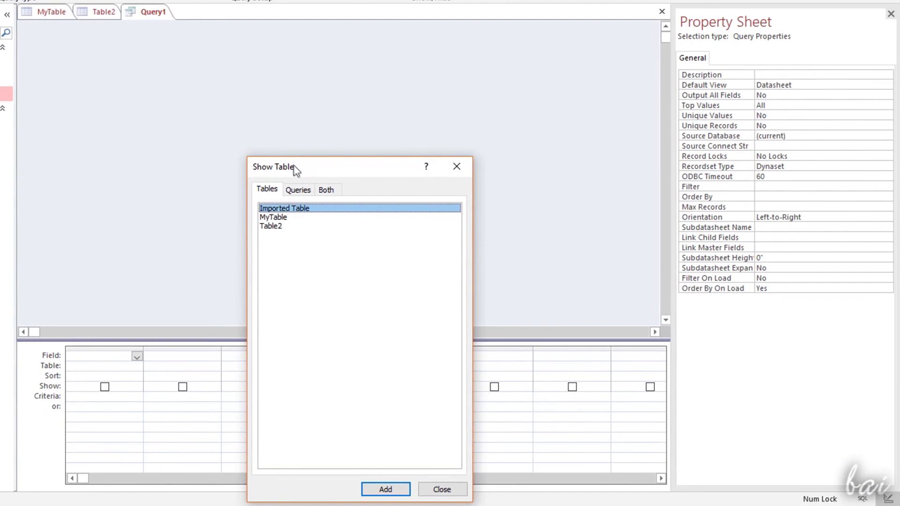
left_click_drag(294, 165, 259, 48)
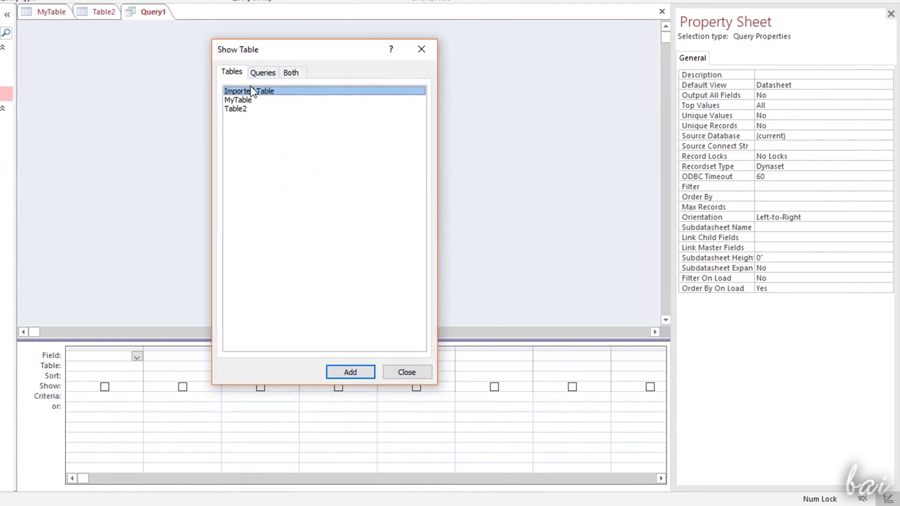
left_click(261, 99)
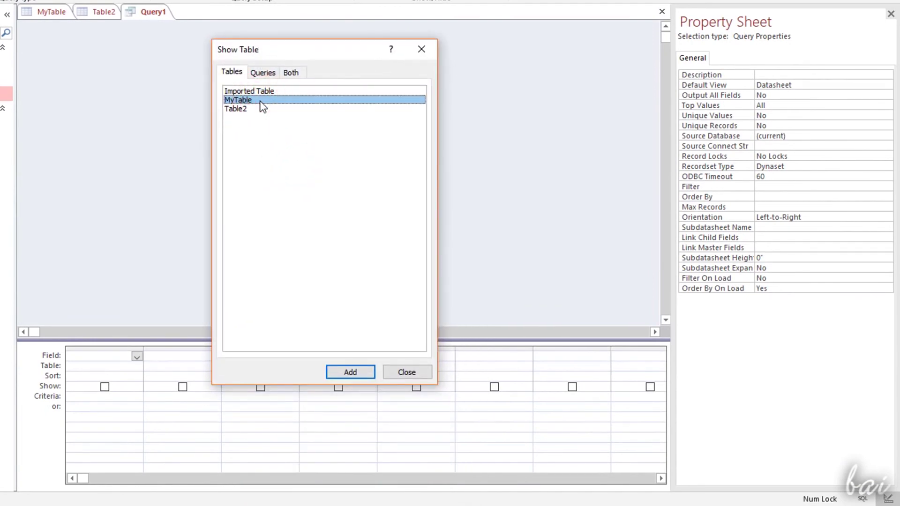
left_click(243, 111)
left_click(244, 100)
left_click(243, 108, "ctrl")
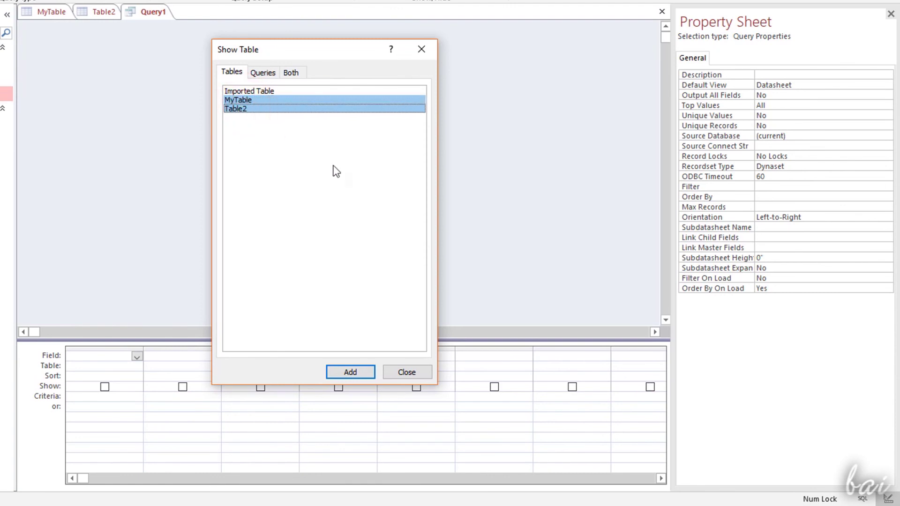
left_click(357, 373)
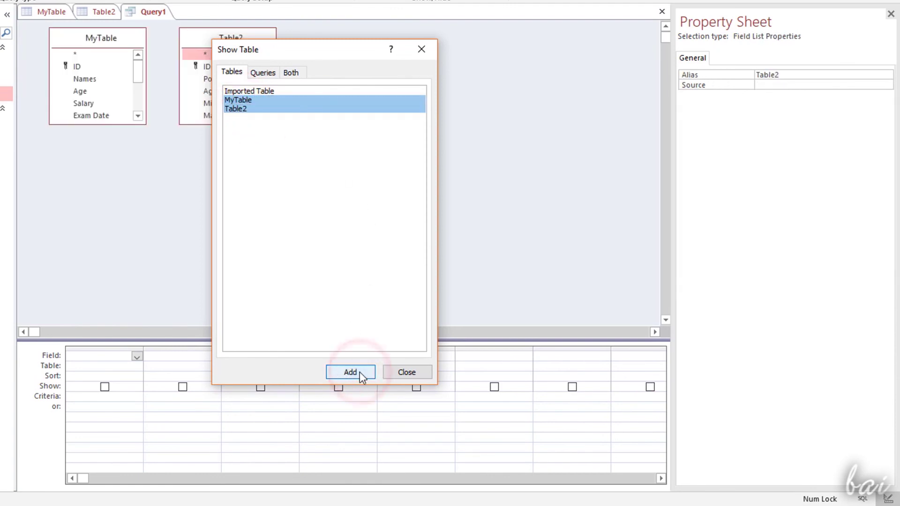
left_click(407, 372)
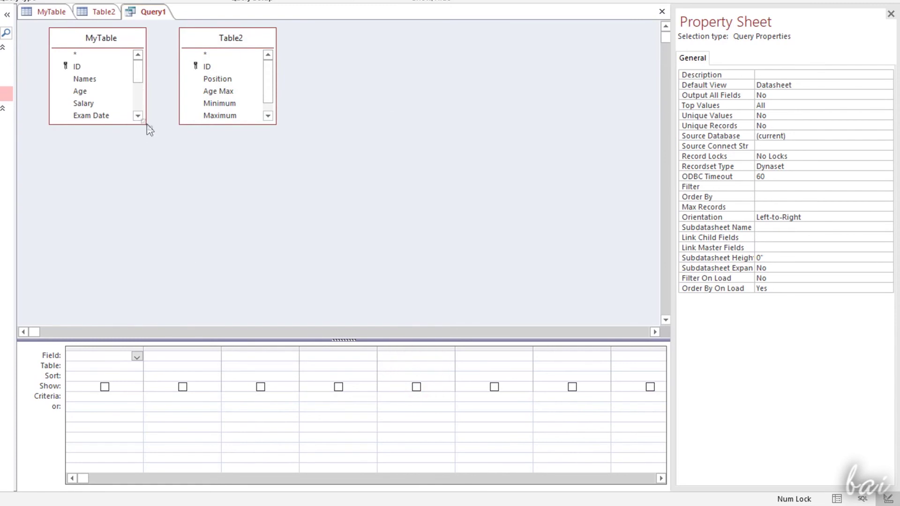
mouse_move(138, 70)
left_mouse_down()
mouse_move(137, 115)
mouse_move(137, 68)
left_mouse_up()
left_click_drag(269, 76, 269, 57)
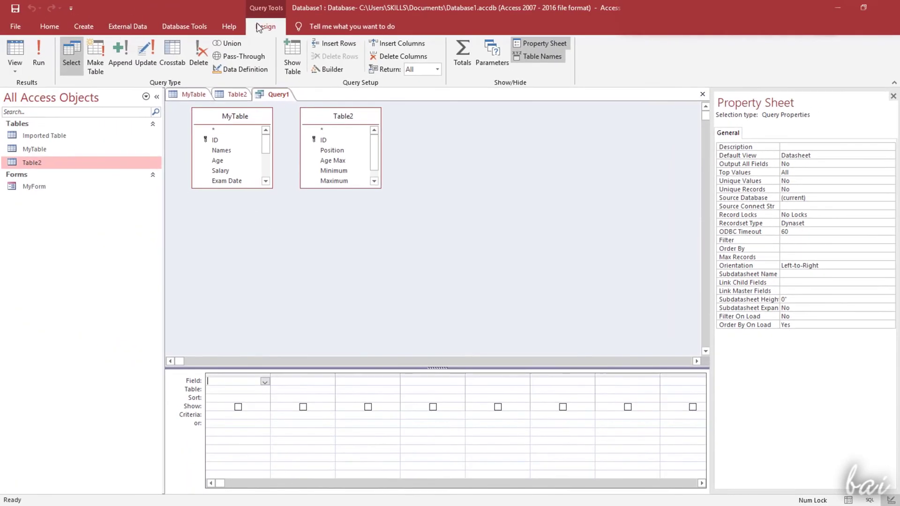
left_click(299, 58)
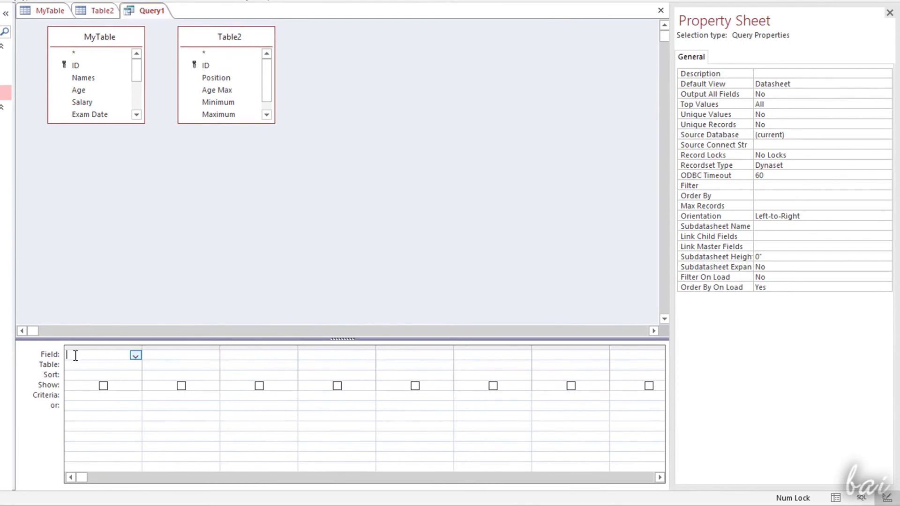
Step: Add the Names and Points fields of MyTable and all fields of Table2 to the query, and view its datasheet
left_click(135, 356)
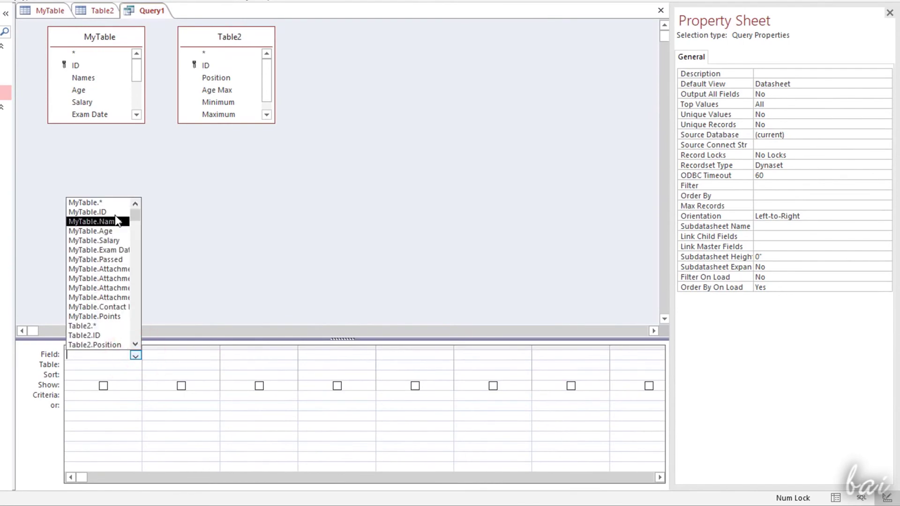
scroll(108, 305, "down", 2)
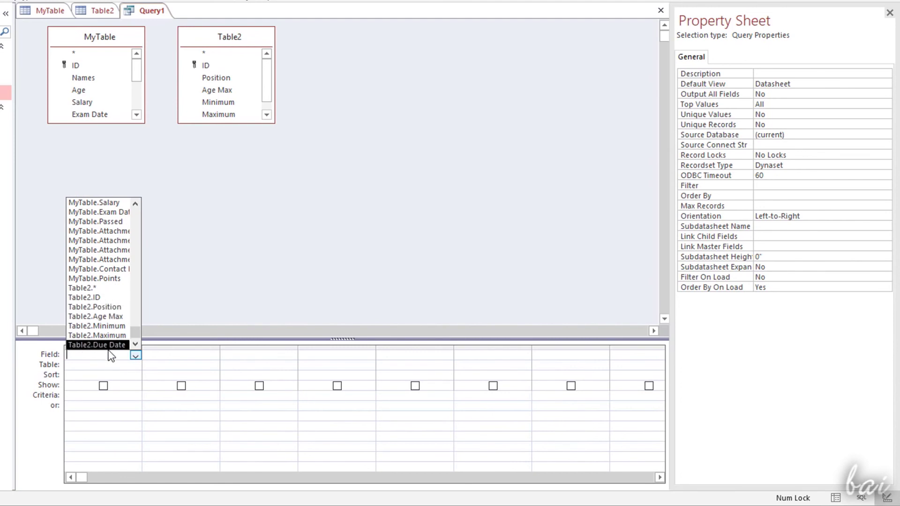
scroll(111, 282, "up", 2)
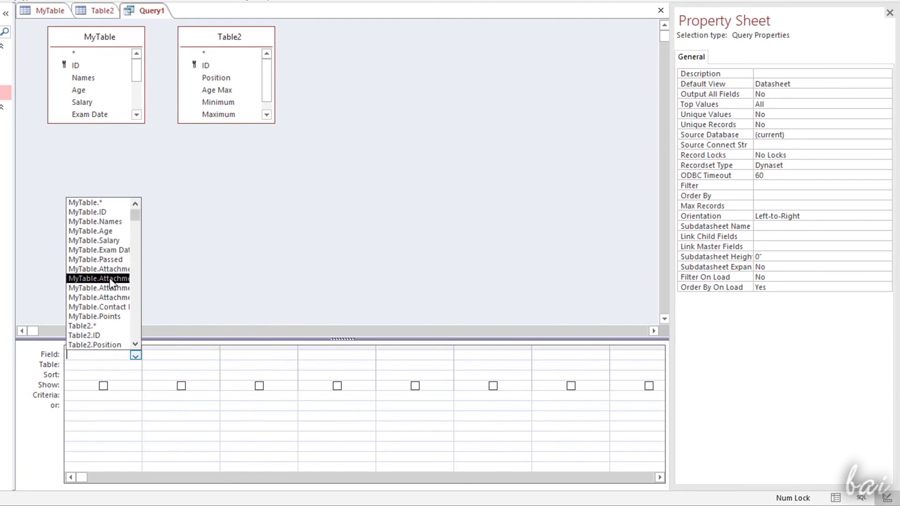
left_click(127, 229)
left_click(836, 498)
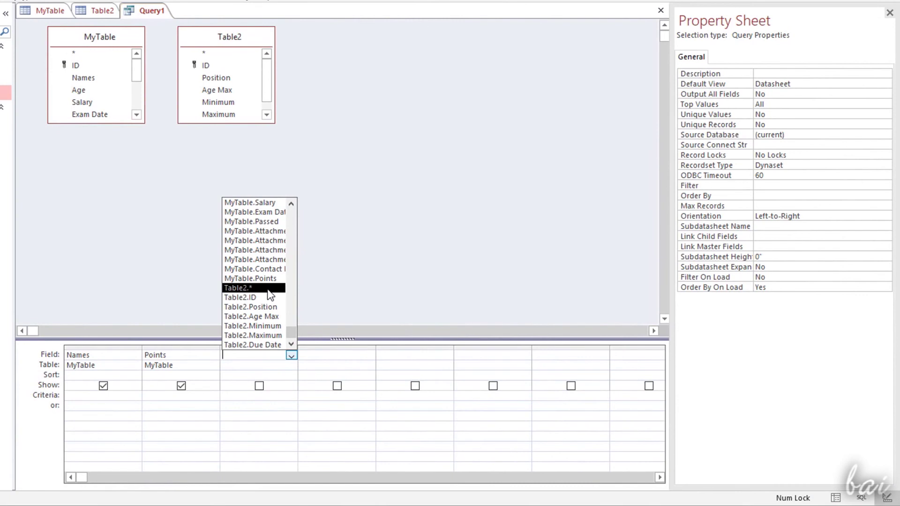
left_click(267, 290)
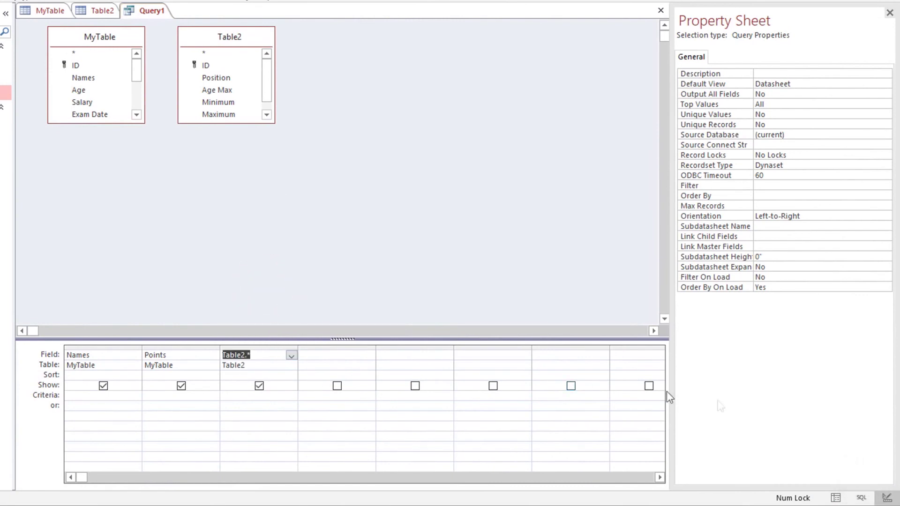
left_click(836, 498)
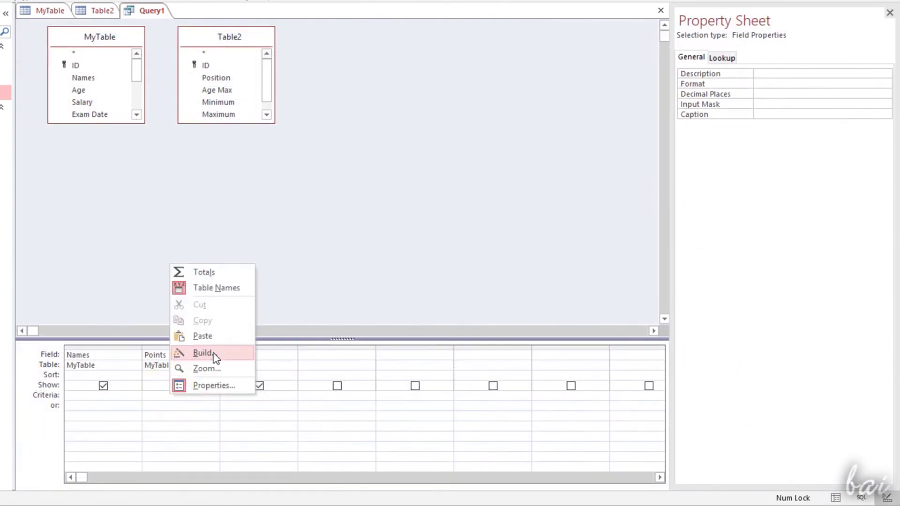
Step: Build the criteria expression > 0 for the Points field with the Expression Builder
left_click(213, 356)
left_click(249, 183)
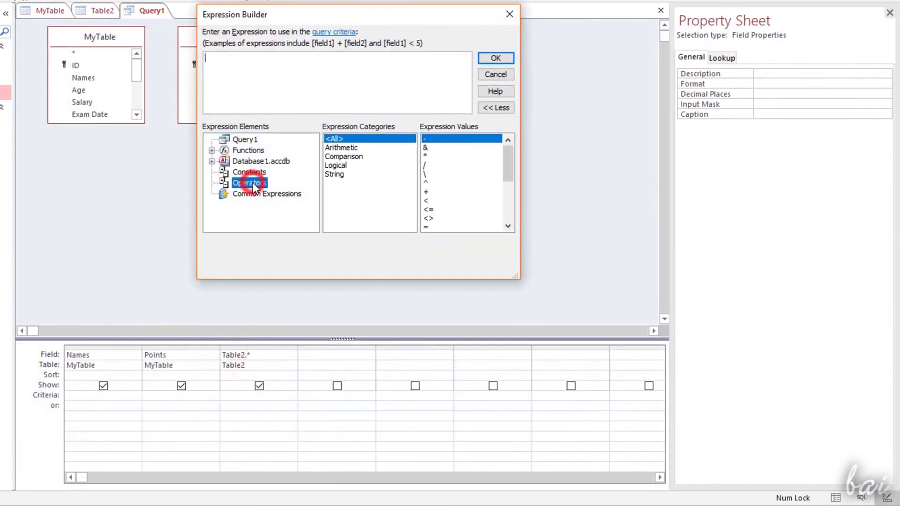
left_click_drag(508, 162, 508, 178)
left_click(439, 192)
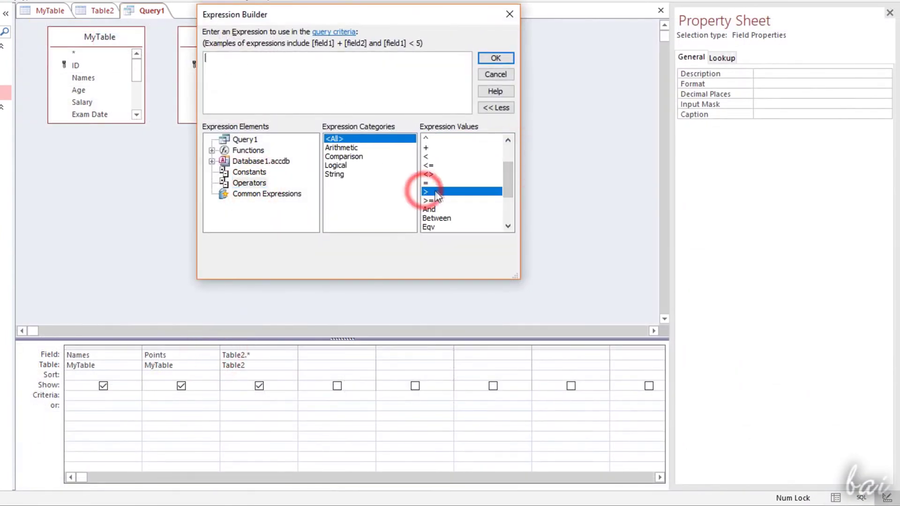
left_click(238, 58)
type("0")
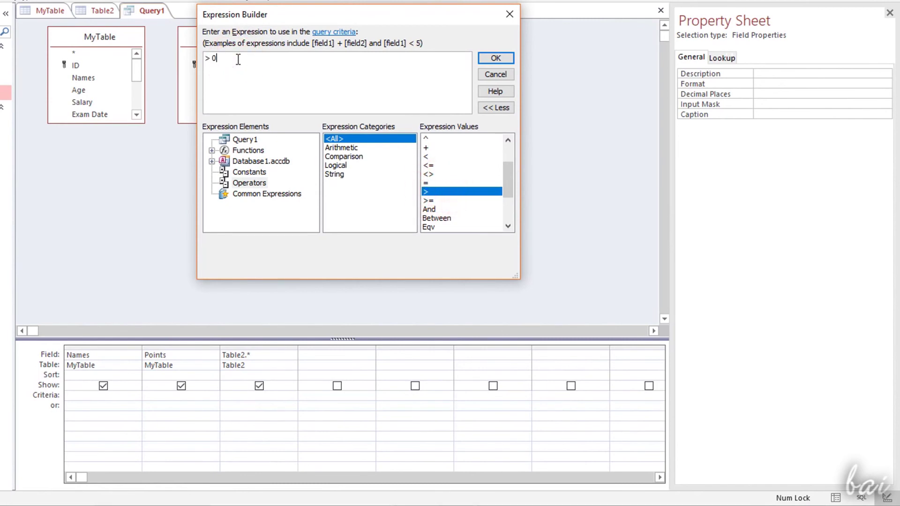
left_click(496, 58)
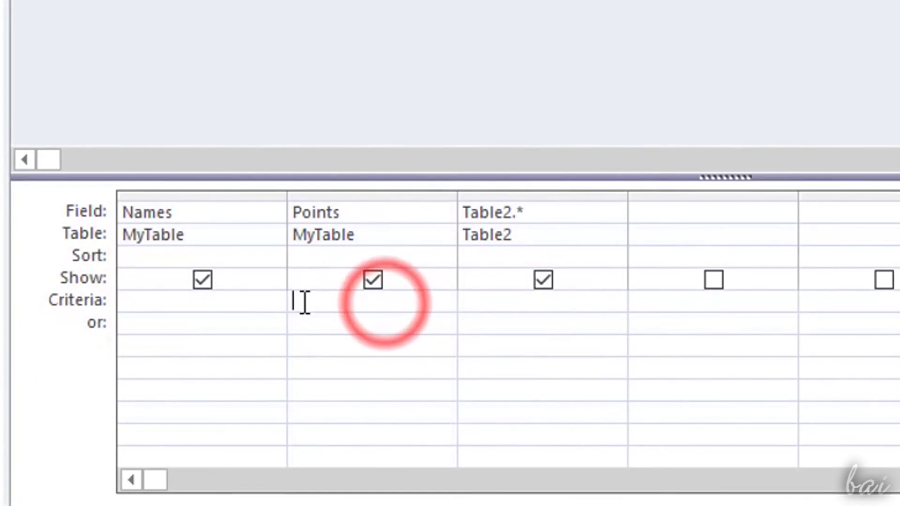
right_click(311, 302)
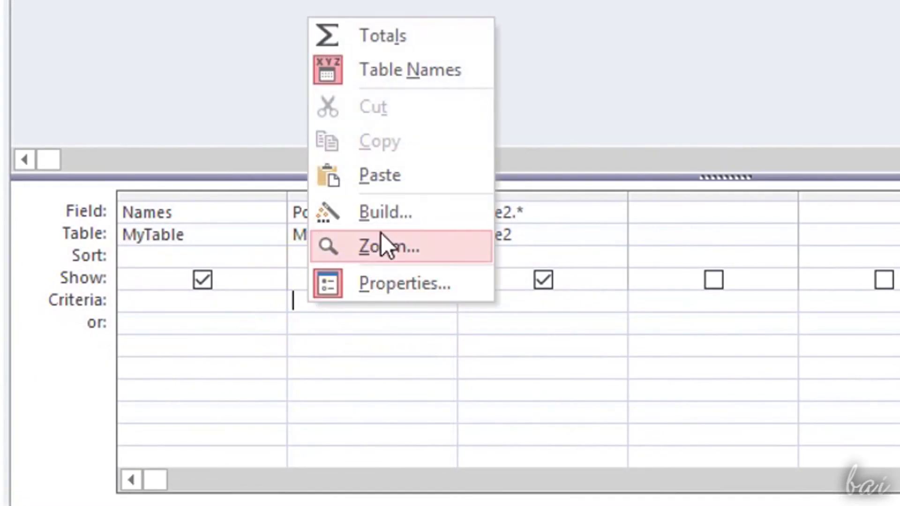
left_click(427, 213)
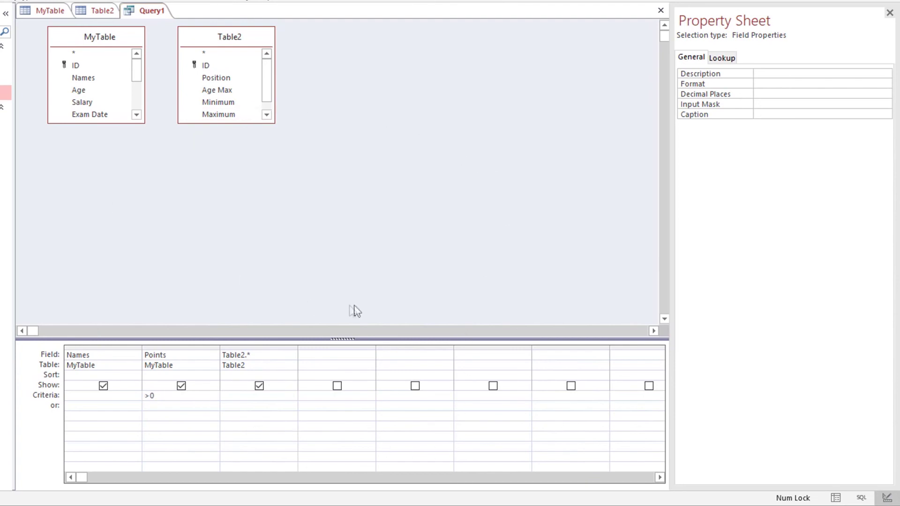
Step: Examine the SELECT, FROM and WHERE clauses of Query1 in SQL View, and switch the query to Datasheet View
left_click(869, 501)
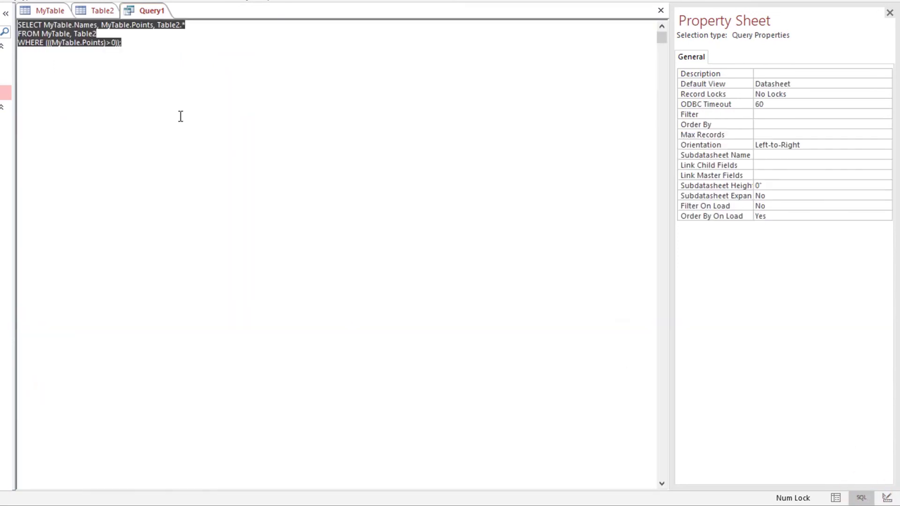
left_click(90, 33)
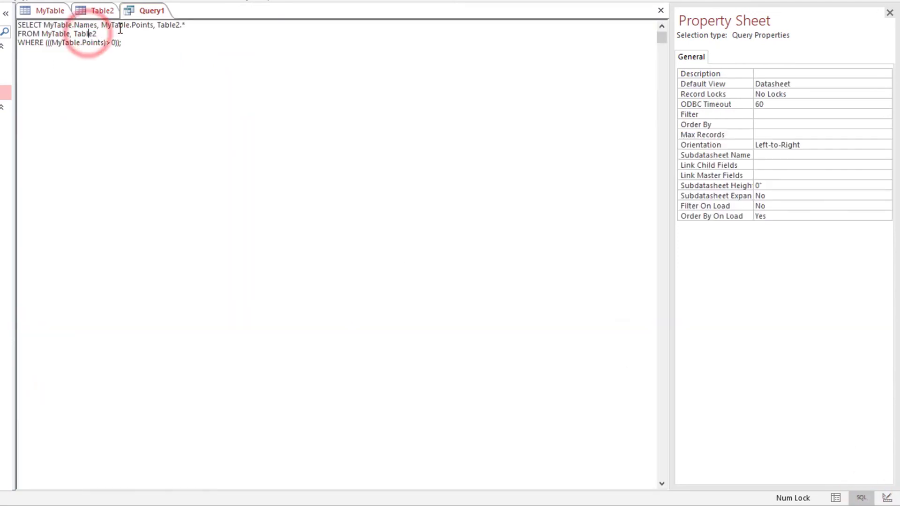
left_click(130, 46)
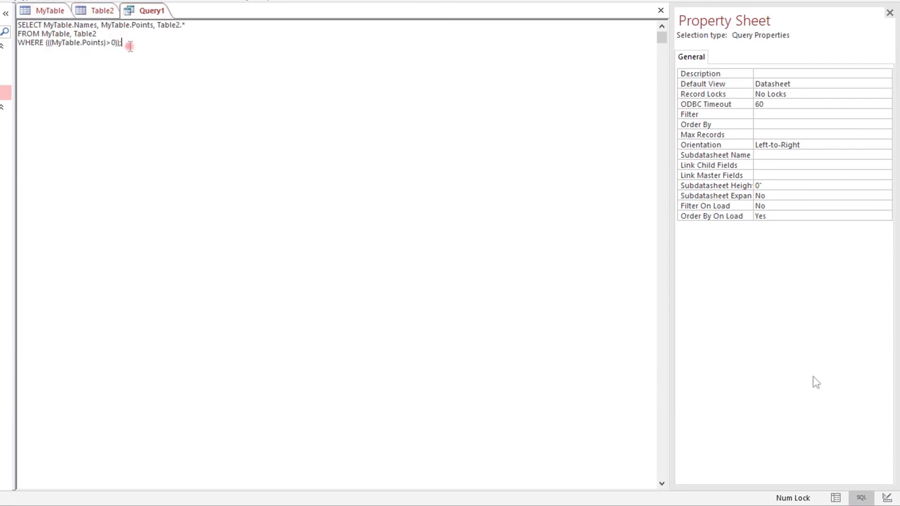
left_click(838, 498)
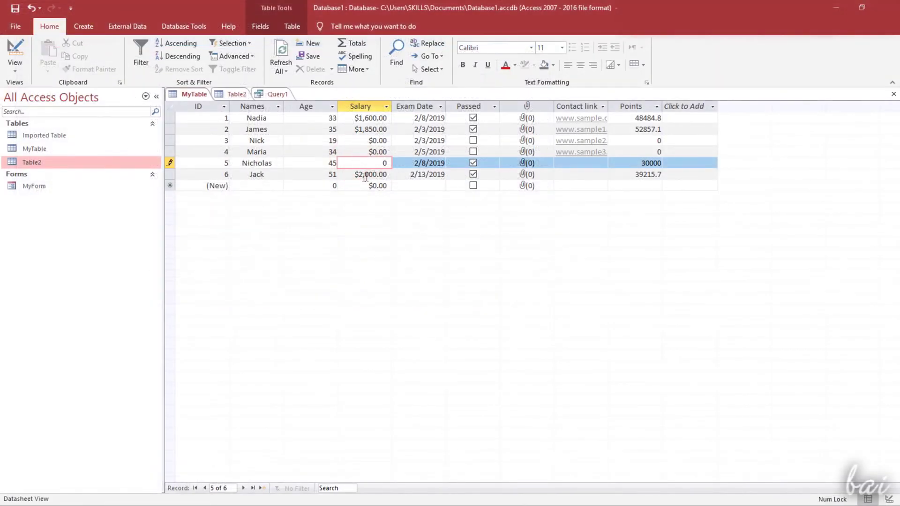
Step: Set the Salary of the records with ID 5 and 6 in MyTable to 0
left_click(366, 174)
left_click(381, 133)
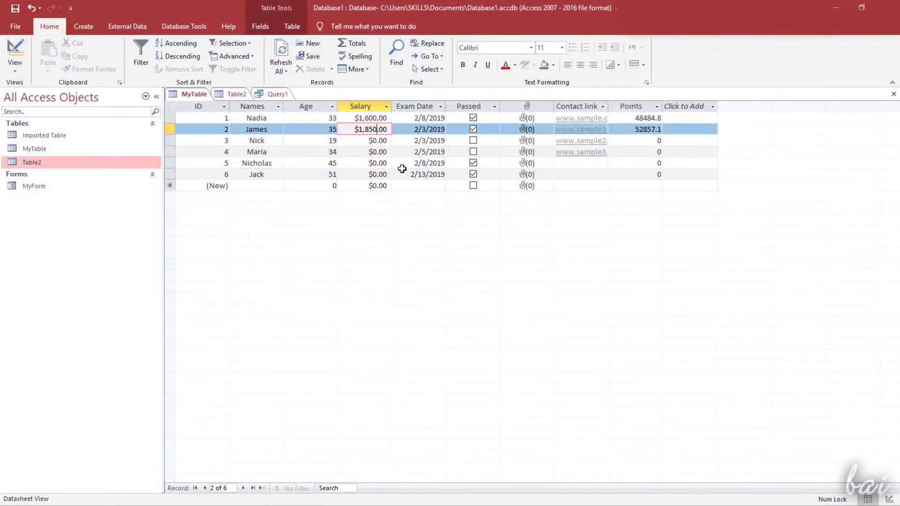
Step: View the Query1 datasheet, and switch the MyTable report from Print Preview to Report View
left_click(272, 92)
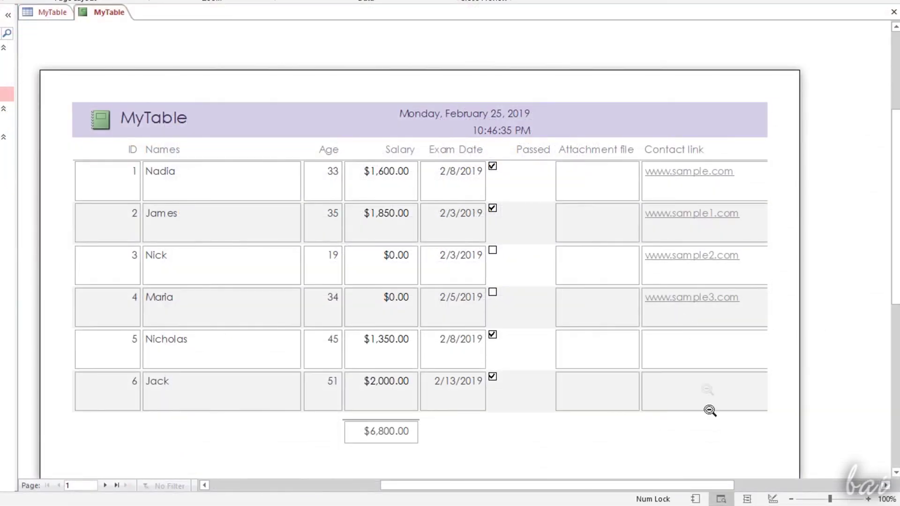
left_click(696, 499)
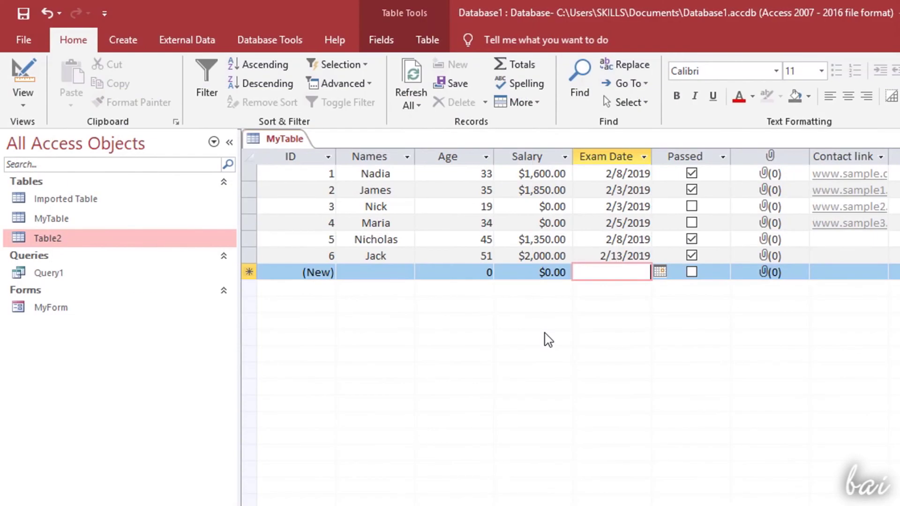
Step: Create a report from MyTable and increase the height of the totals row below the records so the salary sum fits
left_click(142, 40)
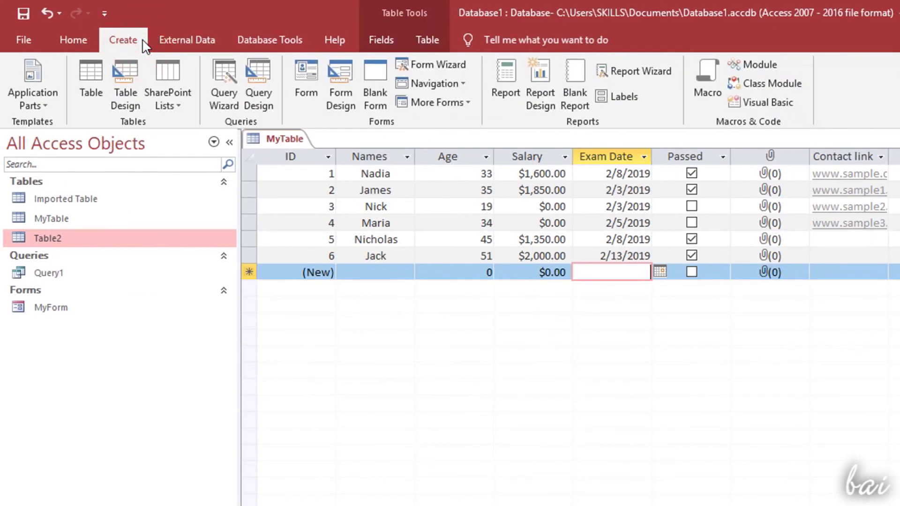
left_click(503, 96)
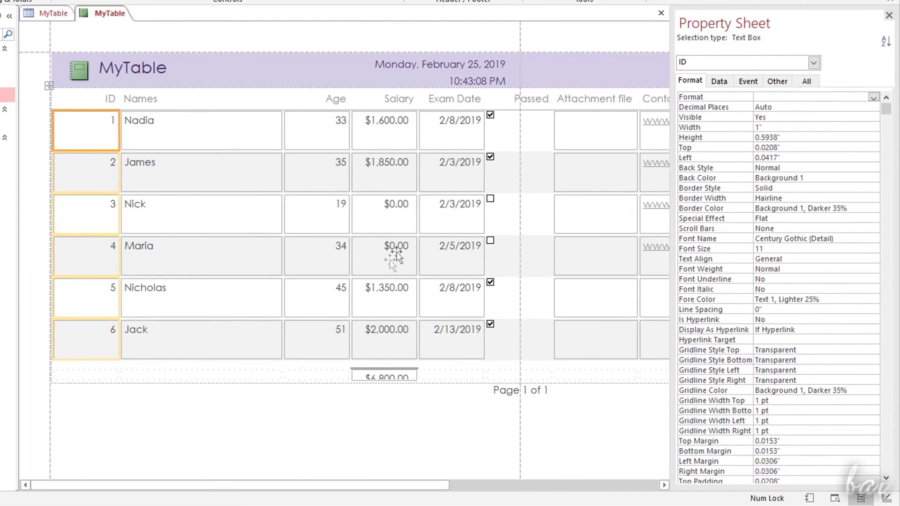
left_click(326, 380)
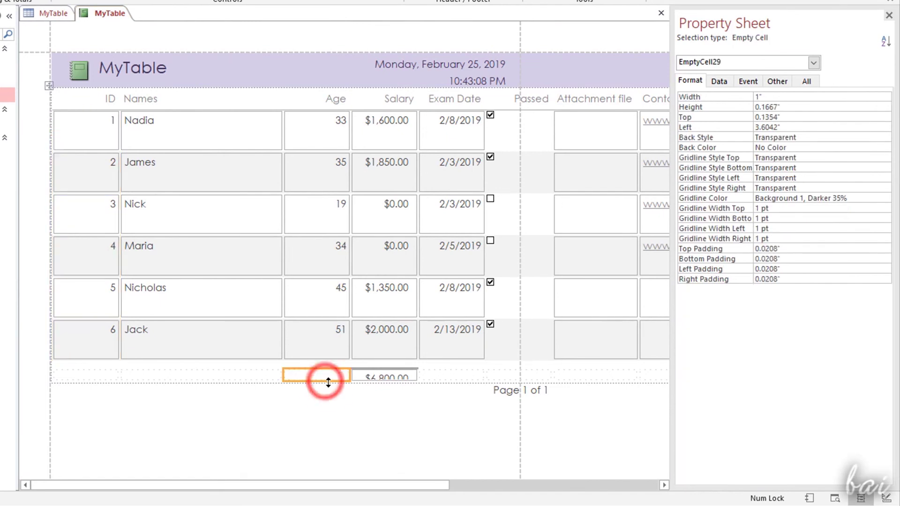
left_click_drag(335, 381, 337, 392)
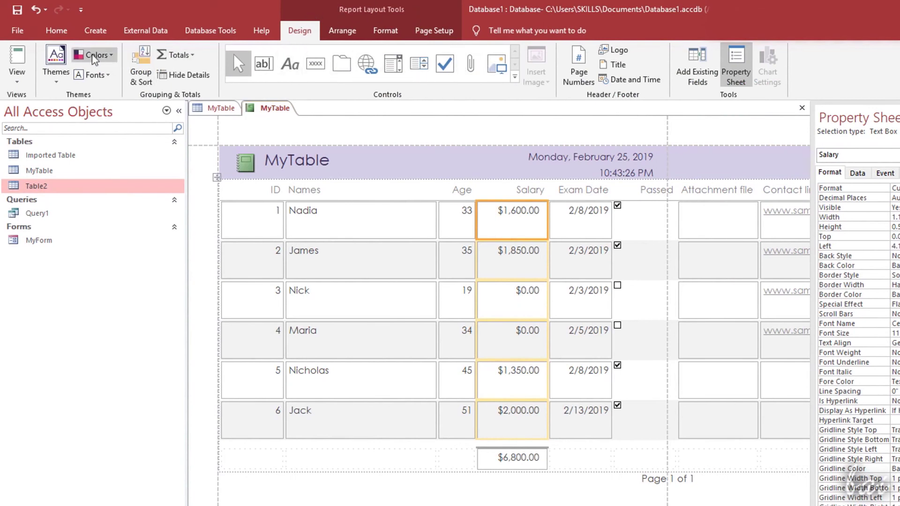
Step: Set the page orientation of the MyTable report to Landscape
left_click(341, 30)
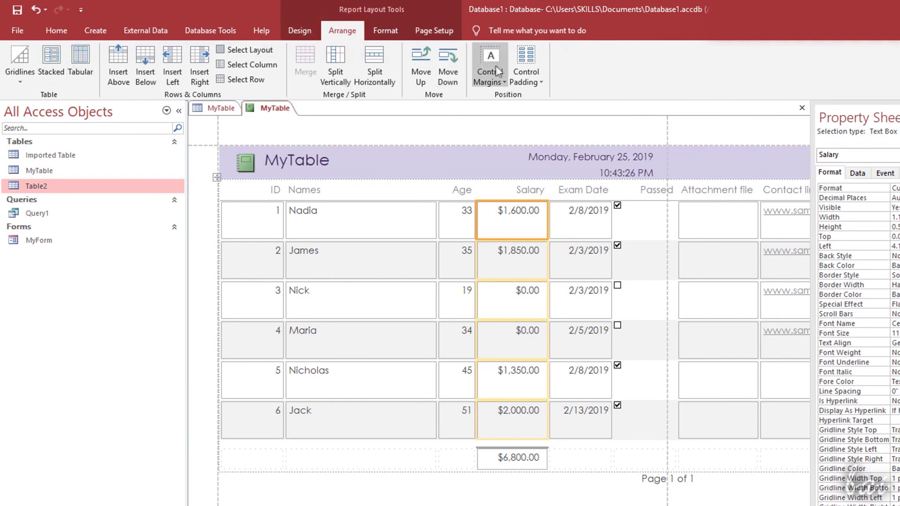
left_click(386, 31)
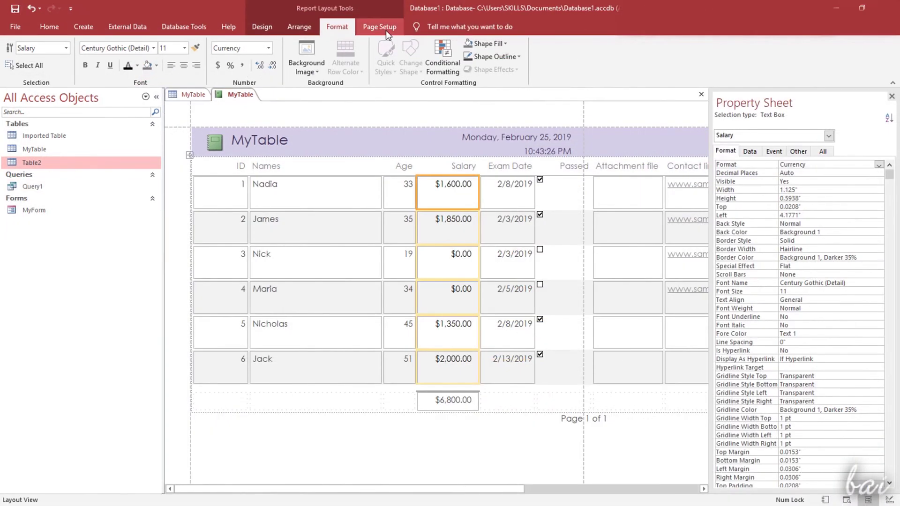
left_click(386, 29)
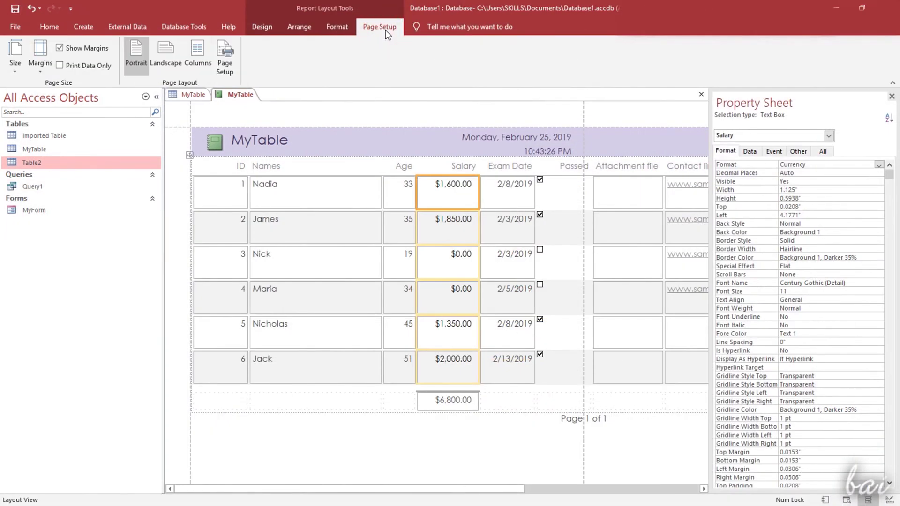
left_click(161, 52)
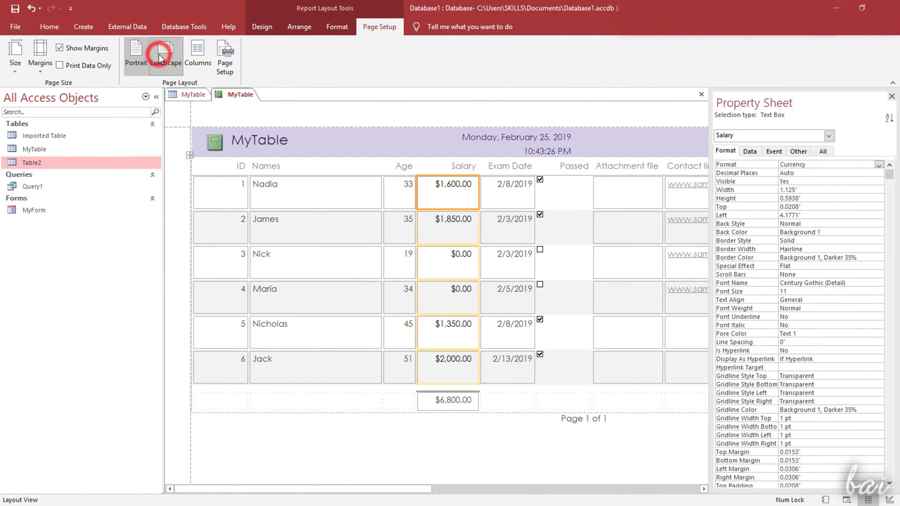
left_click_drag(398, 491, 510, 481)
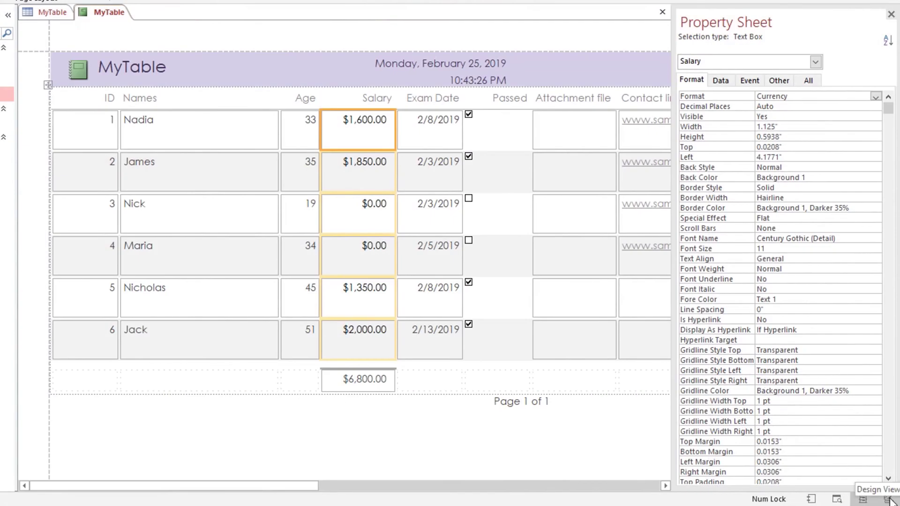
Step: Inspect the report's sections and the Names text box in Design View, and check the report in Print Preview and Report View
left_click(888, 498)
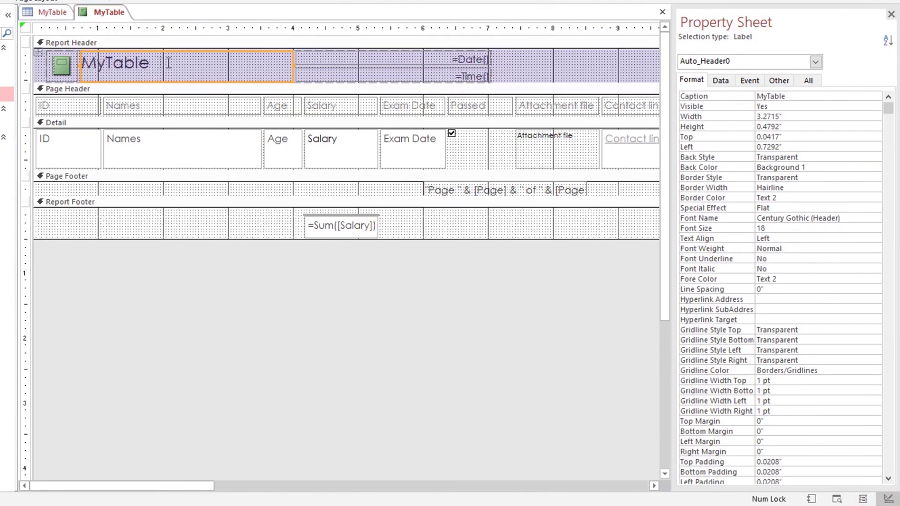
left_click(183, 149)
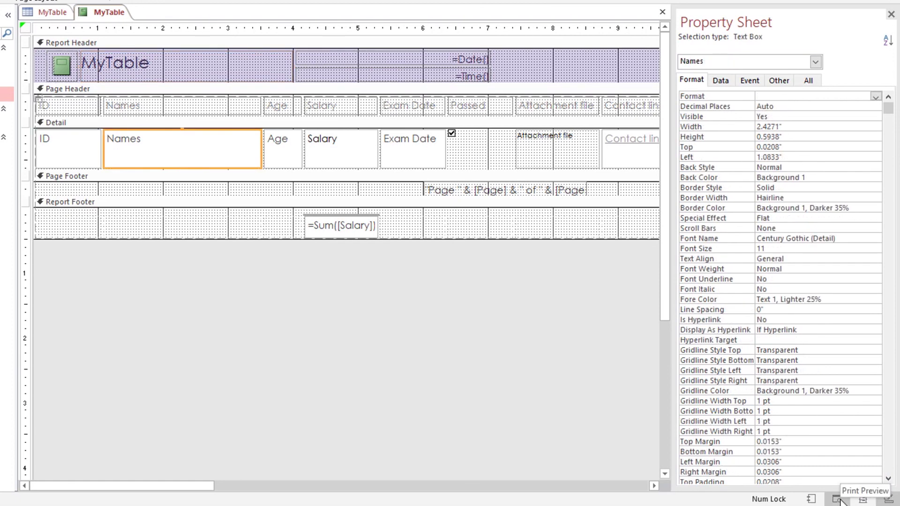
left_click(840, 500)
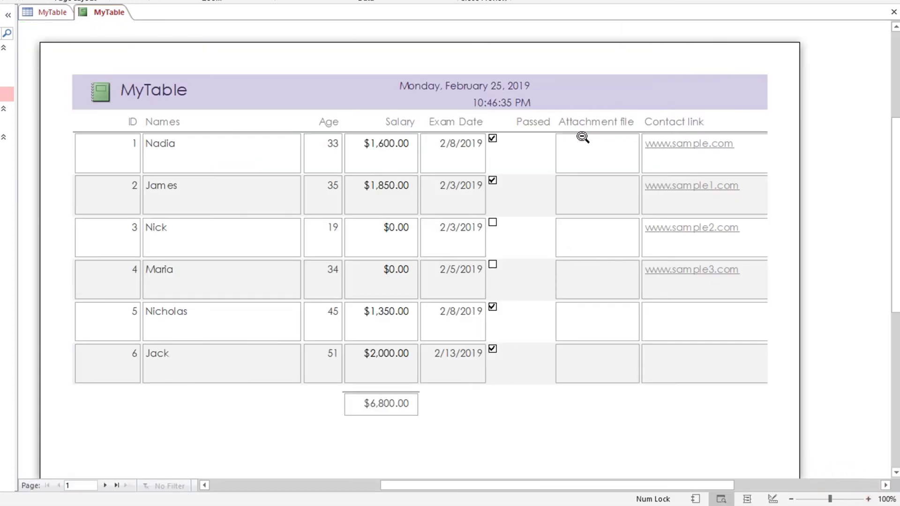
scroll(587, 141, "down", 5)
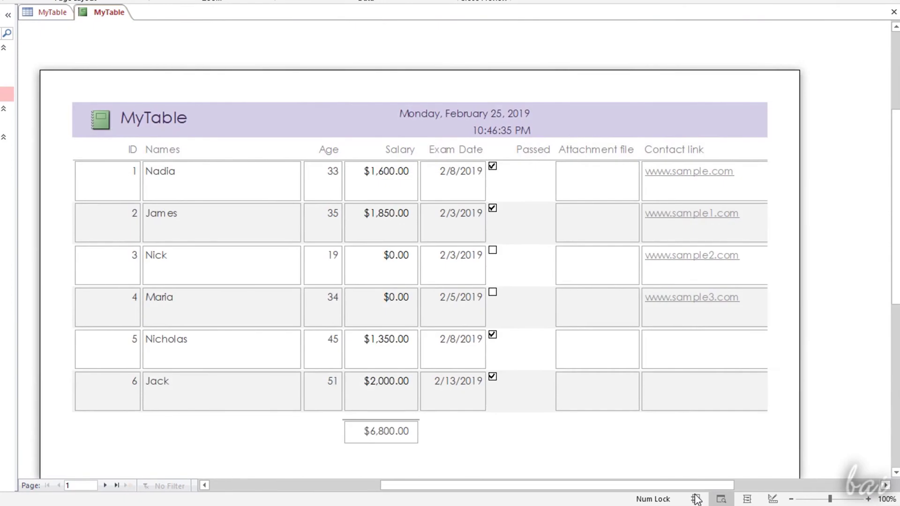
left_click(697, 498)
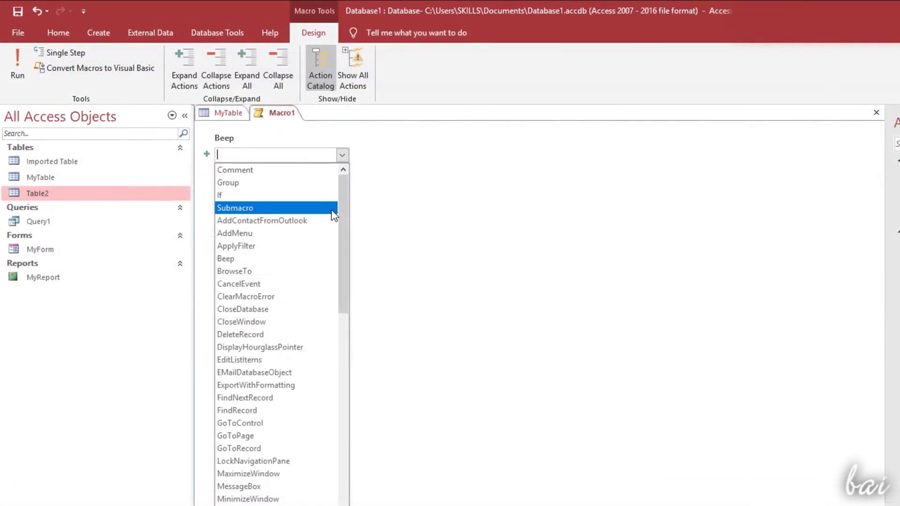
Step: Add a RunMenuCommand action with the Refresh command below the Beep action of Macro1
scroll(333, 213, "down", 3)
scroll(334, 216, "down", 4)
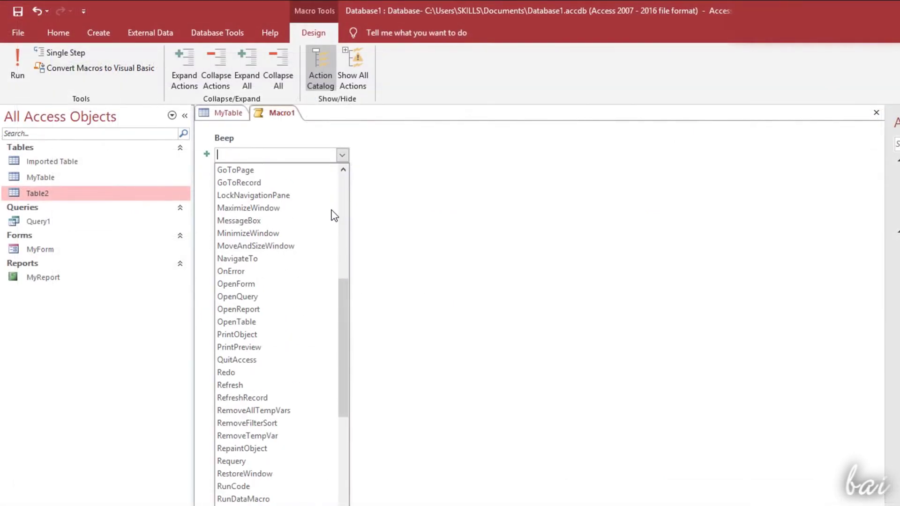
scroll(333, 215, "down", 1)
left_click(287, 308)
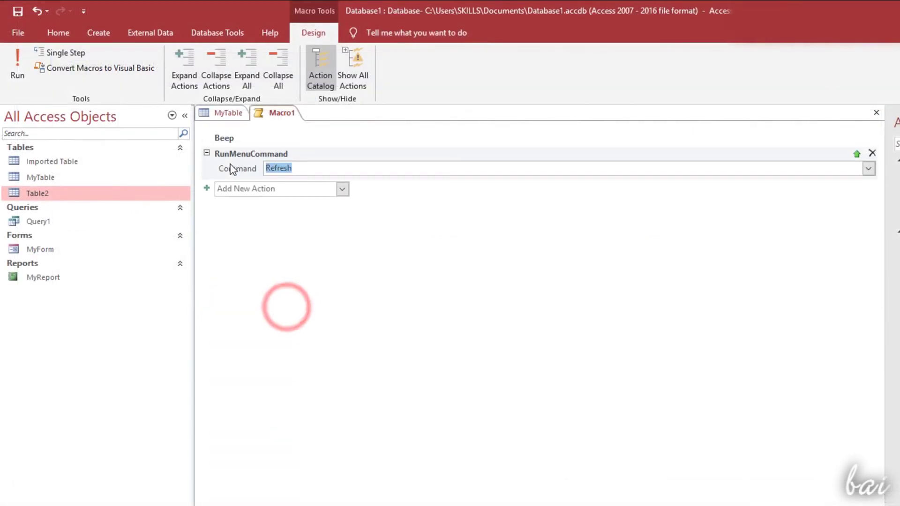
left_click(301, 166)
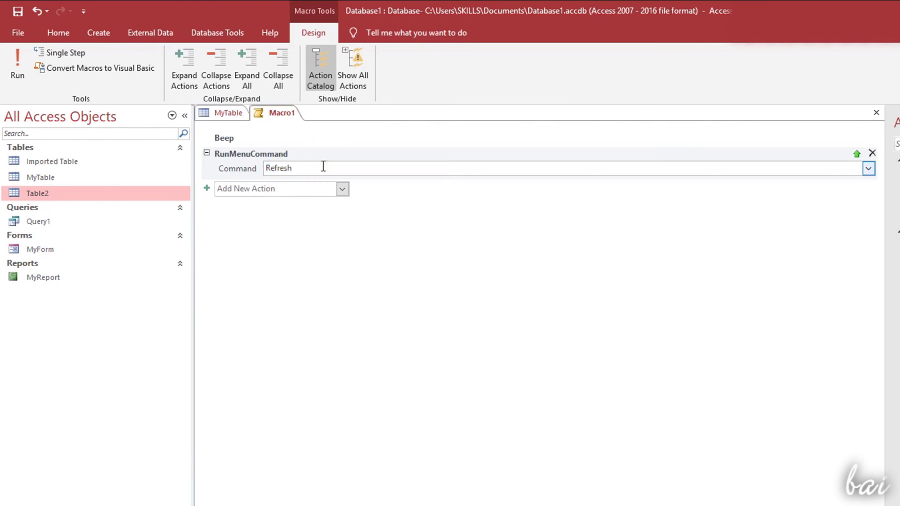
Step: Add a SearchForRecord action to Macro1 below RunMenuCommand and read its description
left_click(342, 188)
scroll(334, 212, "down", 9)
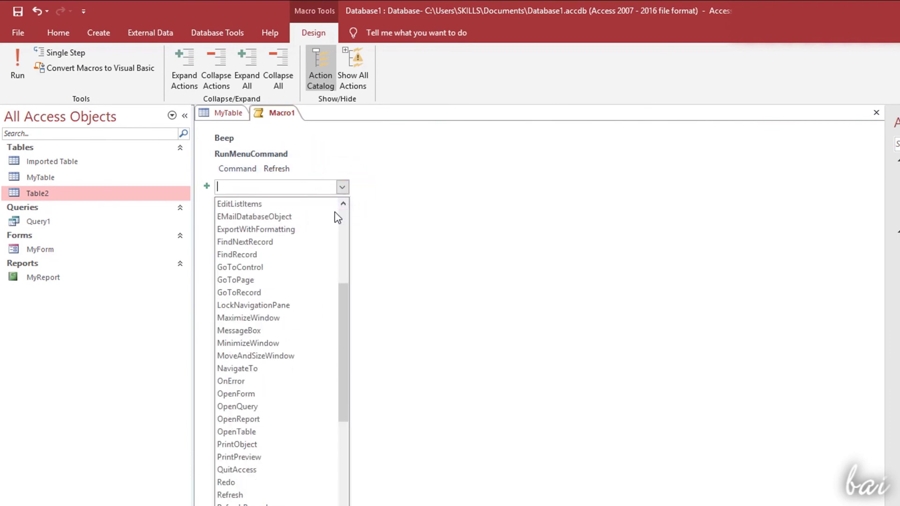
scroll(335, 211, "down", 2)
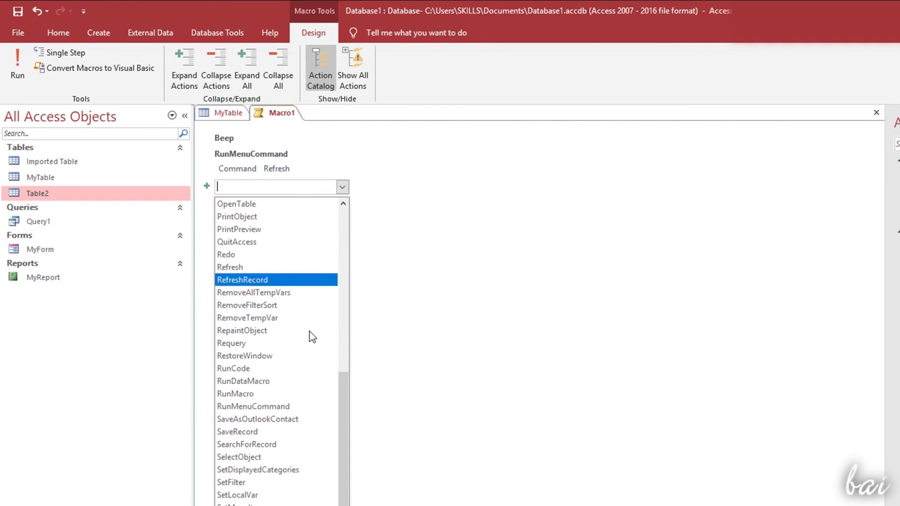
left_click(289, 443)
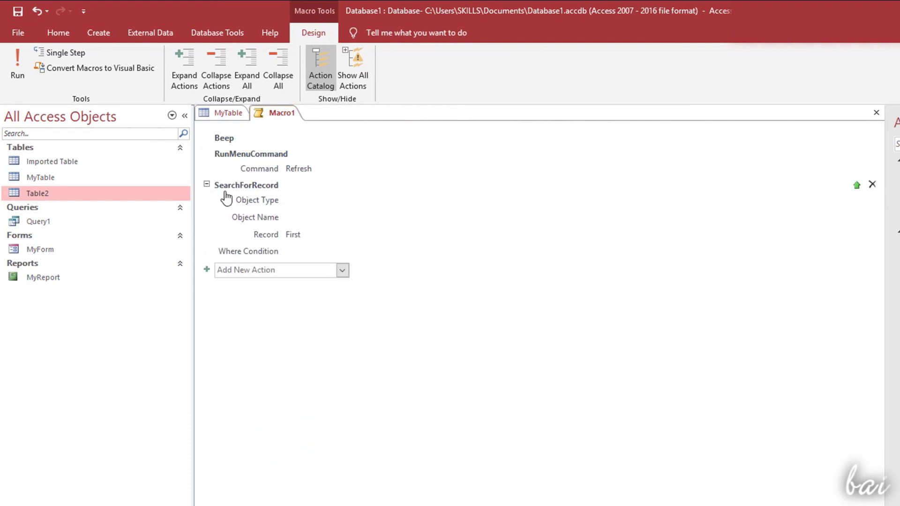
mouse_move(287, 192)
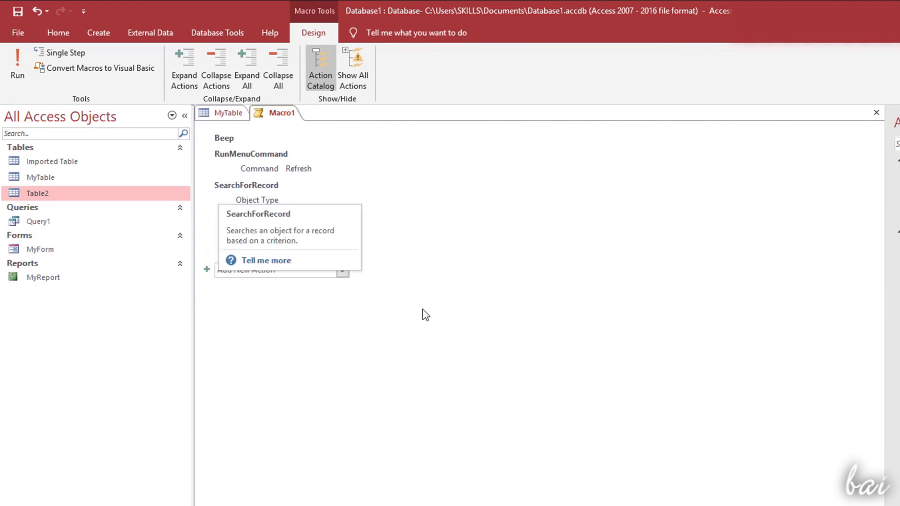
left_click(381, 302)
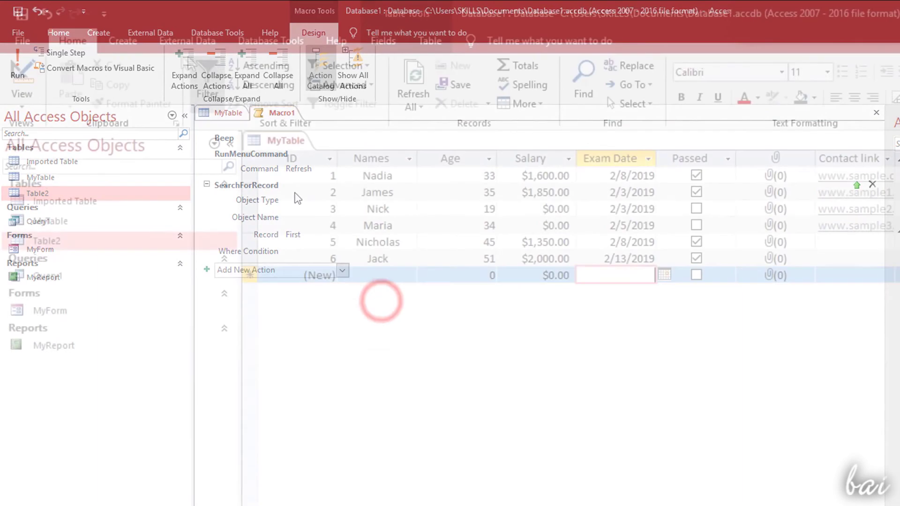
Step: Create a new macro and add Beep as its first action
left_click(122, 40)
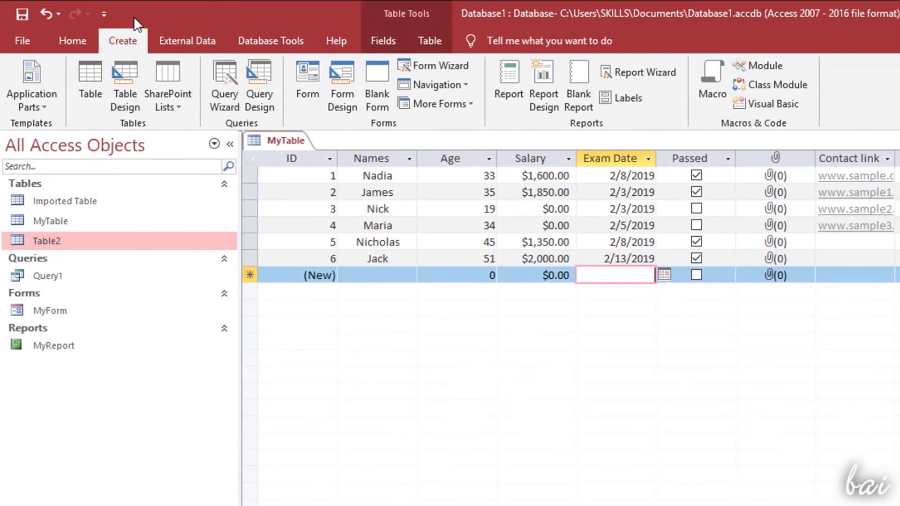
left_click(710, 86)
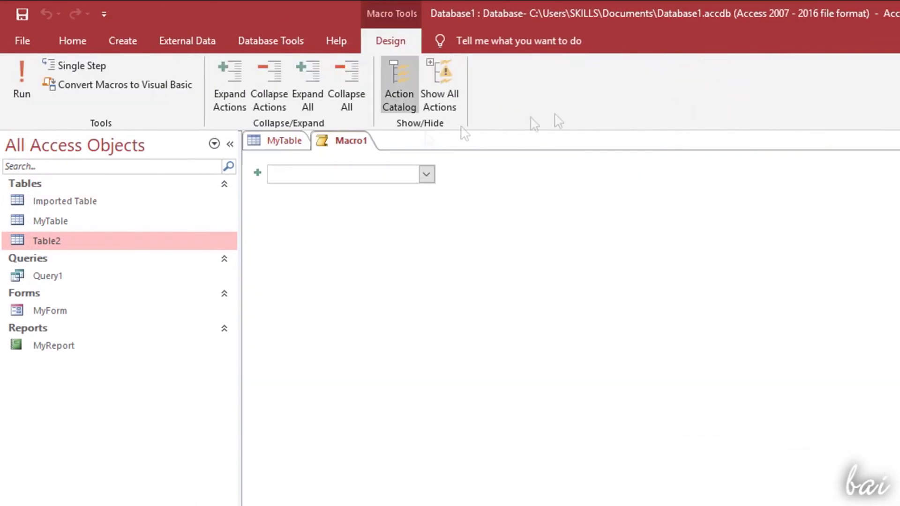
left_click(341, 139)
left_click_drag(345, 157, 345, 173)
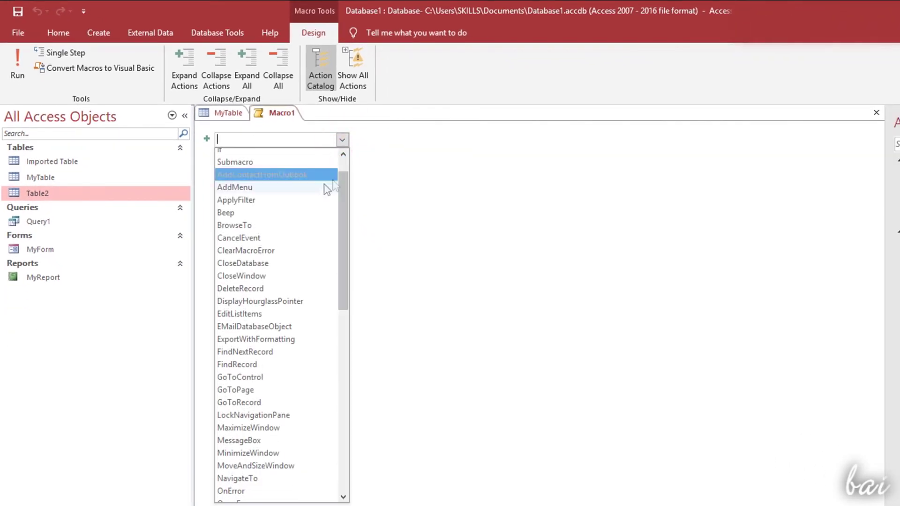
left_click(311, 212)
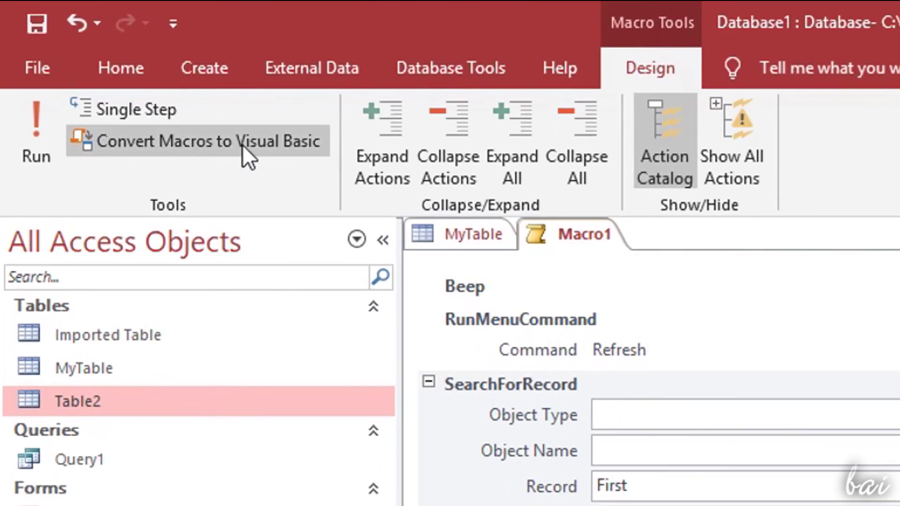
Step: Convert Macro1 to Visual Basic and open the converted macro's module in the Visual Basic editor
left_click(243, 145)
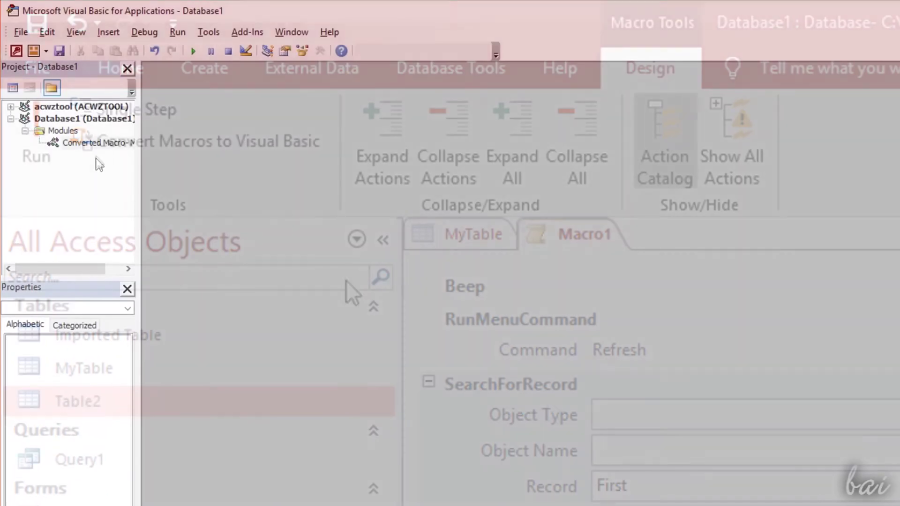
left_click(104, 142)
double_click(104, 143)
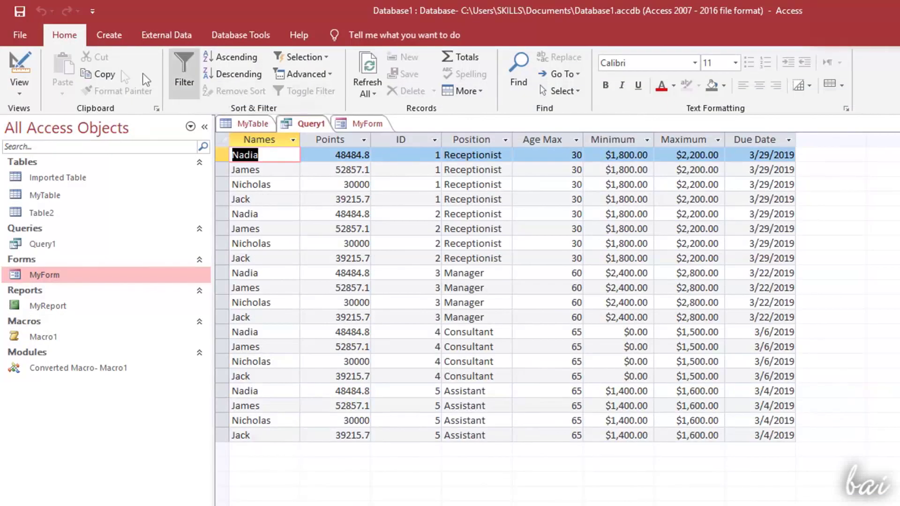
Step: Examine the Save As file types for the whole database and for the current object, and return to Query1
left_click(21, 35)
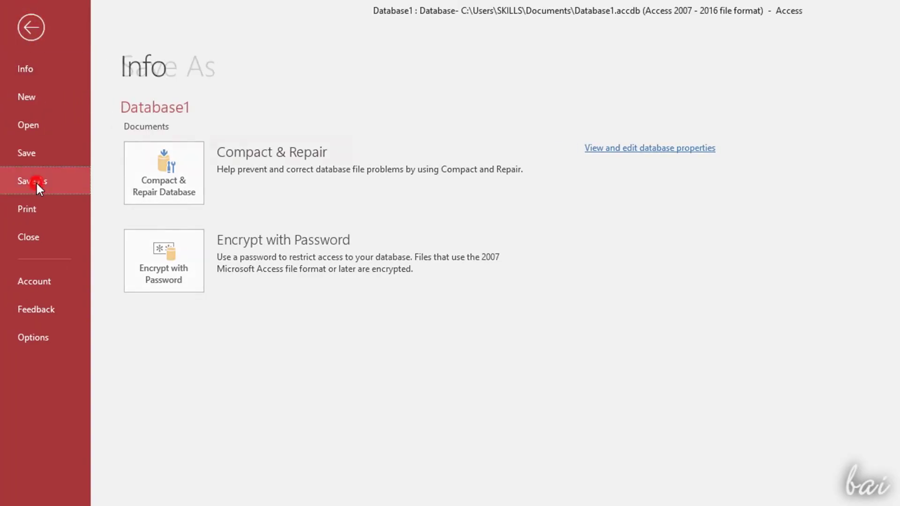
left_click(35, 182)
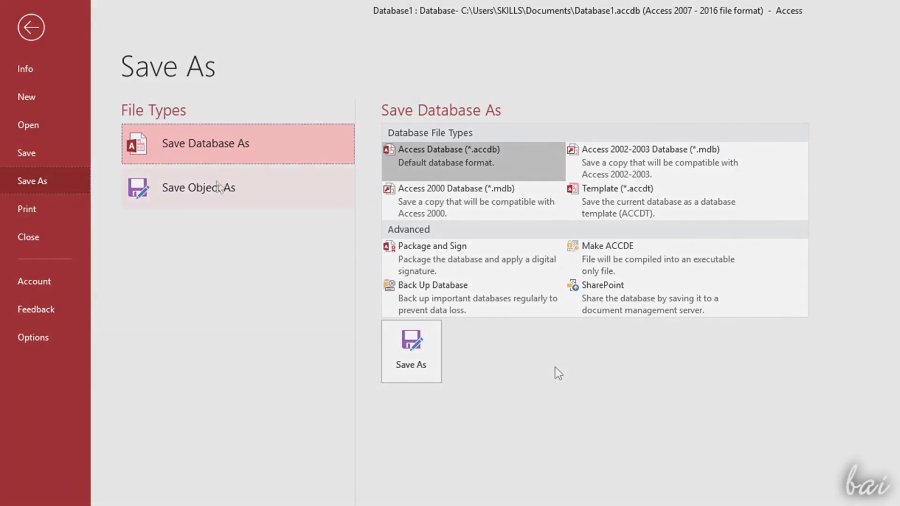
left_click(216, 190)
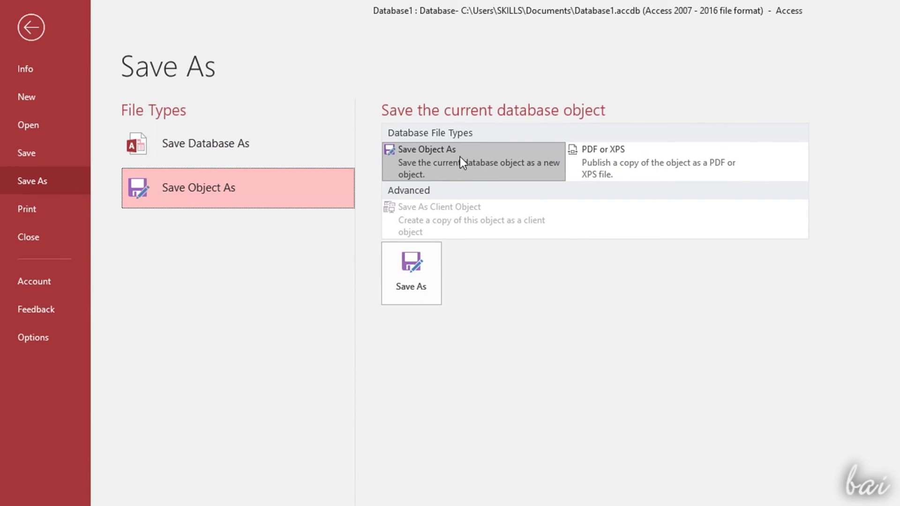
key("Escape")
Step: Examine the Text File export options for Query1 without exporting it
left_click(184, 33)
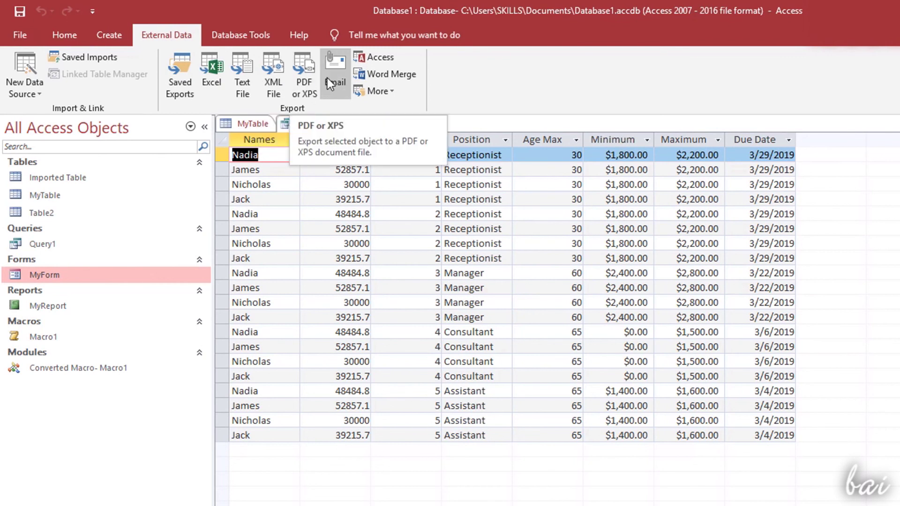
left_click(248, 83)
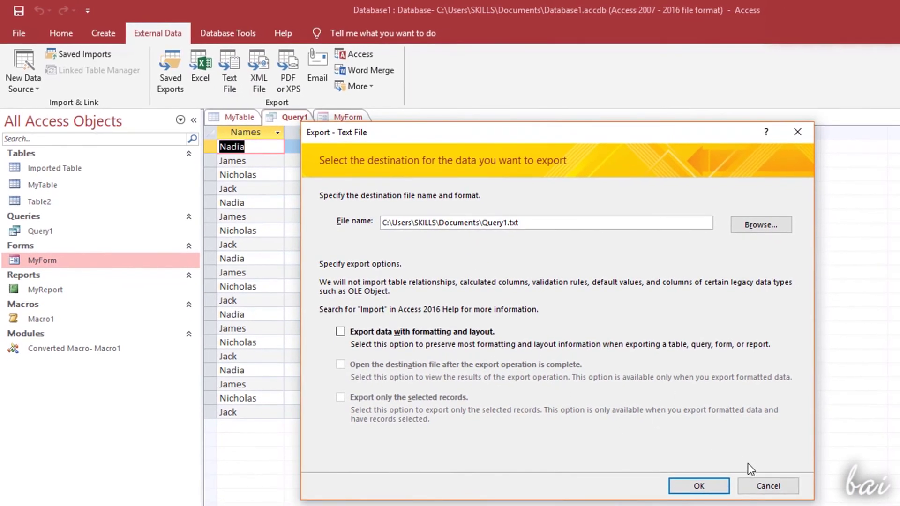
left_click(765, 486)
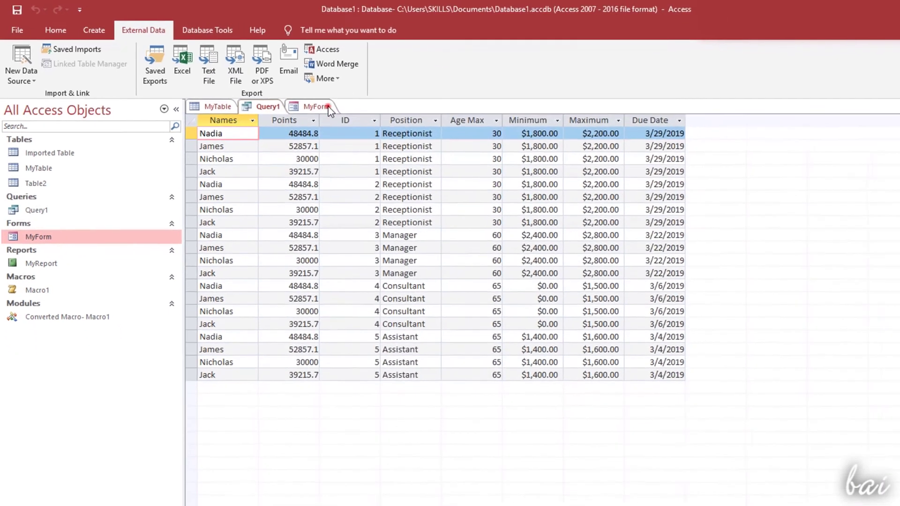
Step: Switch to MyForm and browse its records from the first to the fifth
left_click(348, 116)
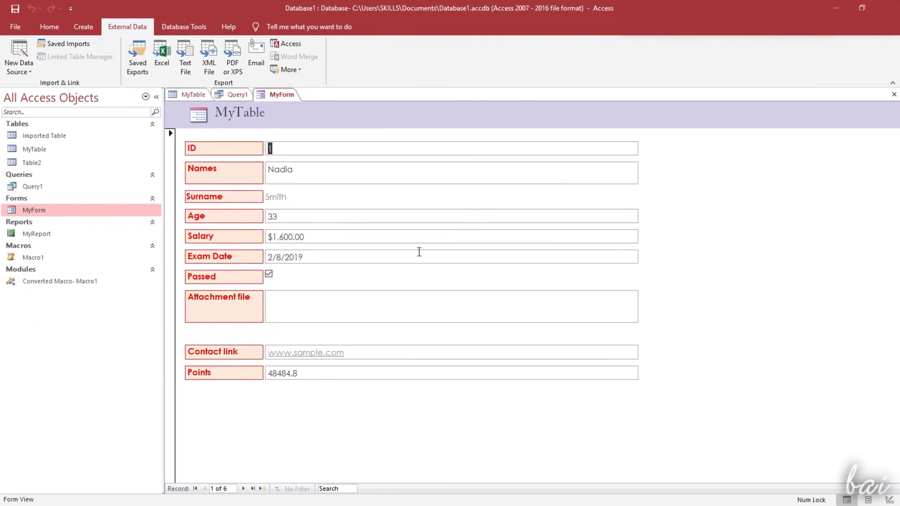
left_click(244, 489)
left_click(245, 489)
left_click(244, 489)
left_click(244, 489)
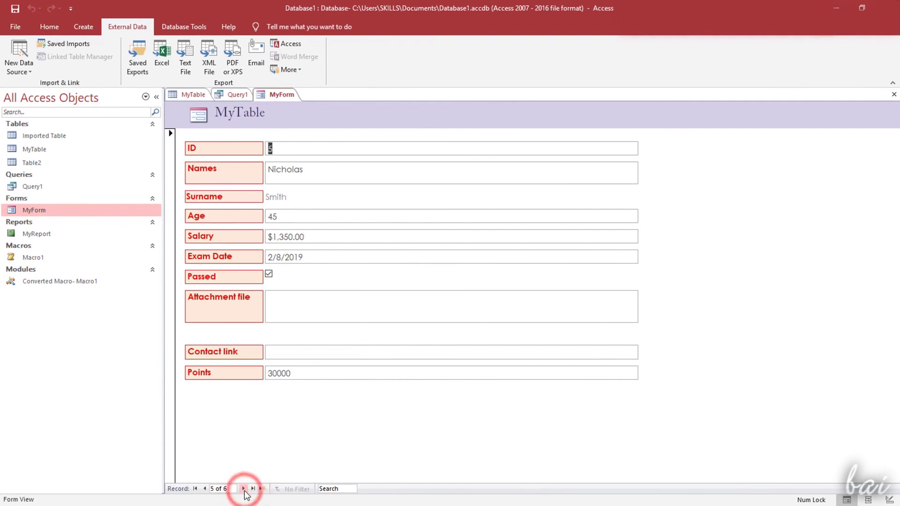